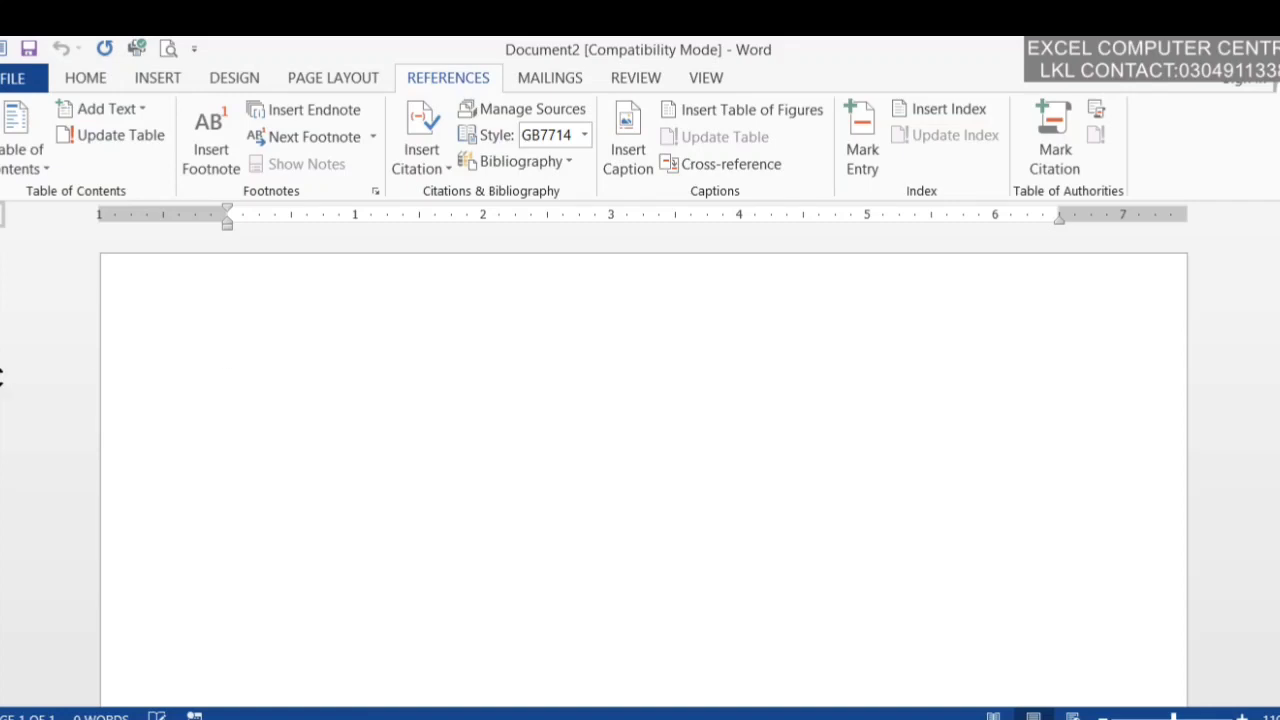
# Enter the heading SOFTWARE and generate sample paragraphs below it with =RAND().
pyautogui.moveTo(3, 368); pyautogui.dragTo(1, 280)
pyautogui.write('so')
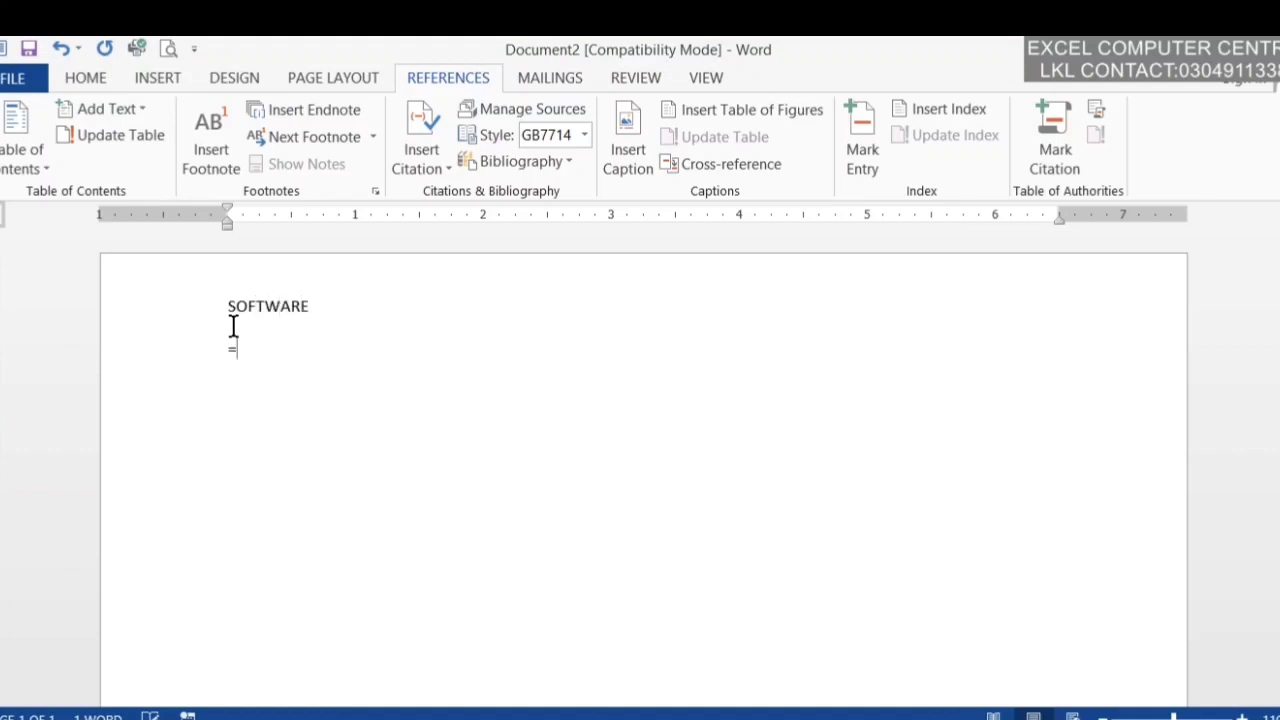
pyautogui.write('RAND()')
pyautogui.press('Return')
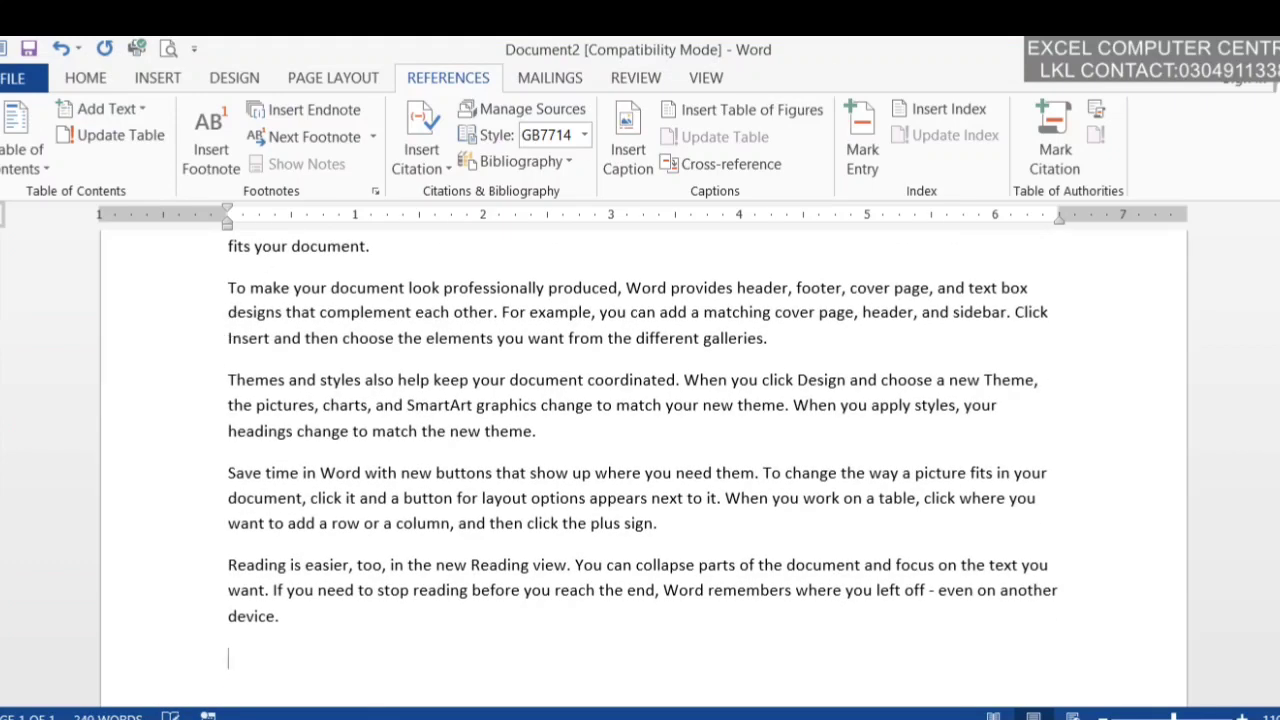
# Add the heading HARDWARE above the second sample paragraph and KEYBOARD above the third.
pyautogui.scroll(3, 1270, 320)
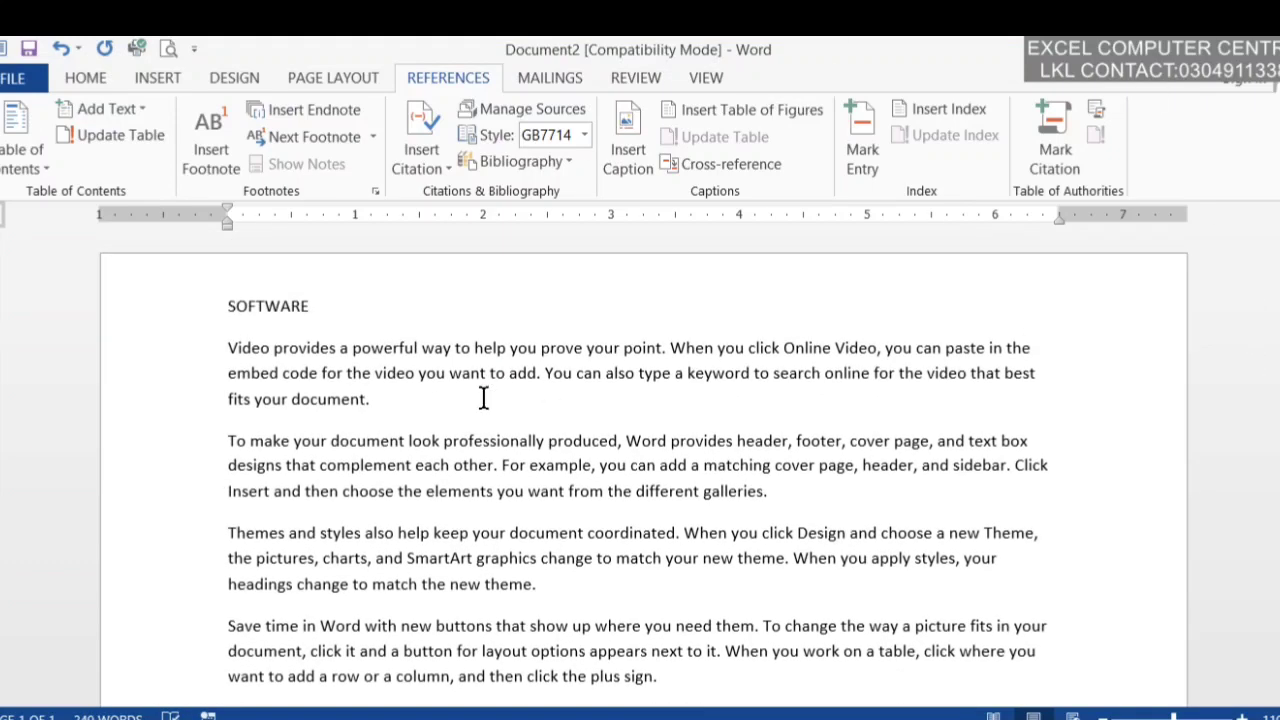
pyautogui.press('Return')
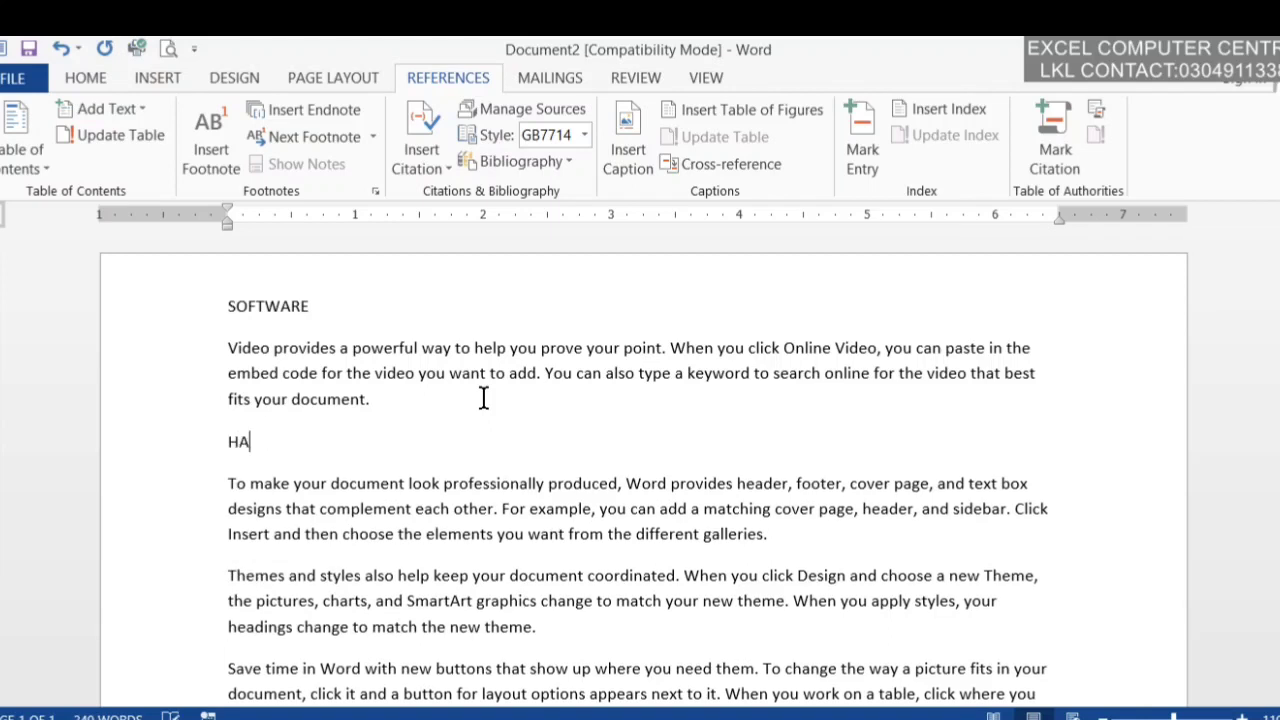
pyautogui.write('HARDWARE')
pyautogui.press('Return')
pyautogui.press('BackSpace')
pyautogui.click(818, 535)
pyautogui.press('Return')
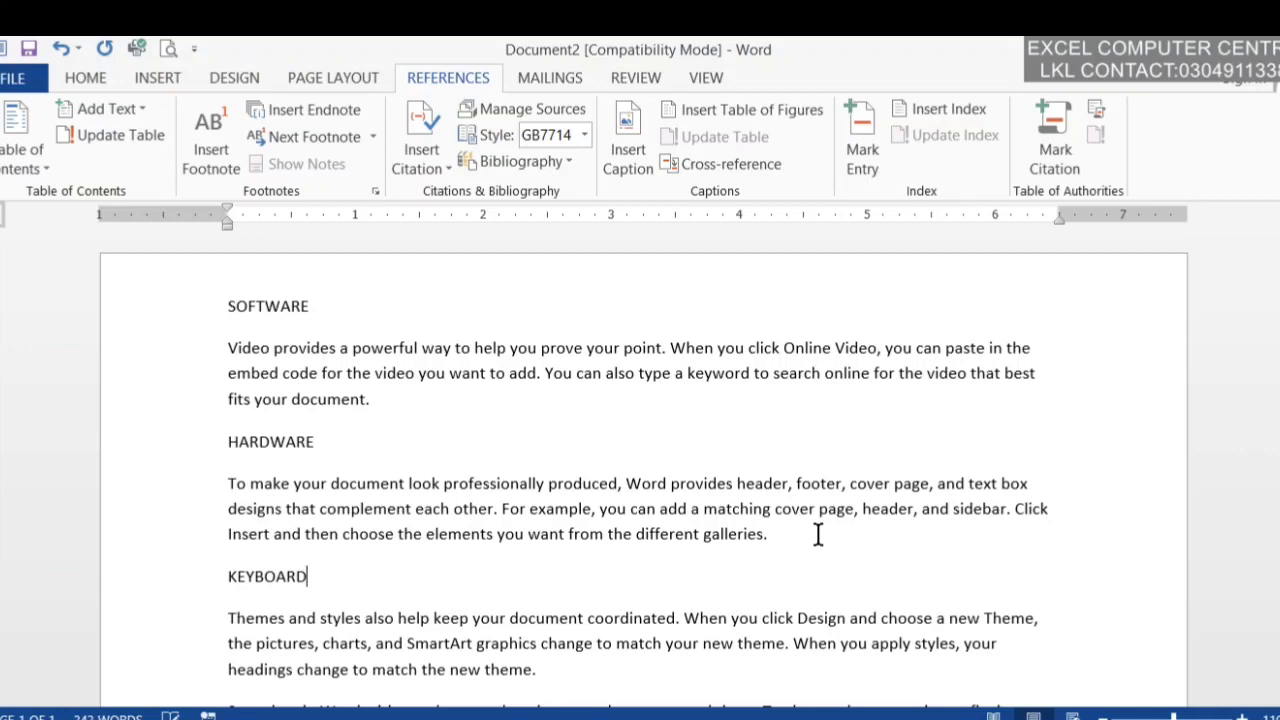
# Add the heading MOUSE above the fourth sample paragraph and LAPTOP above the fifth.
pyautogui.scroll(-5, 640, 450)
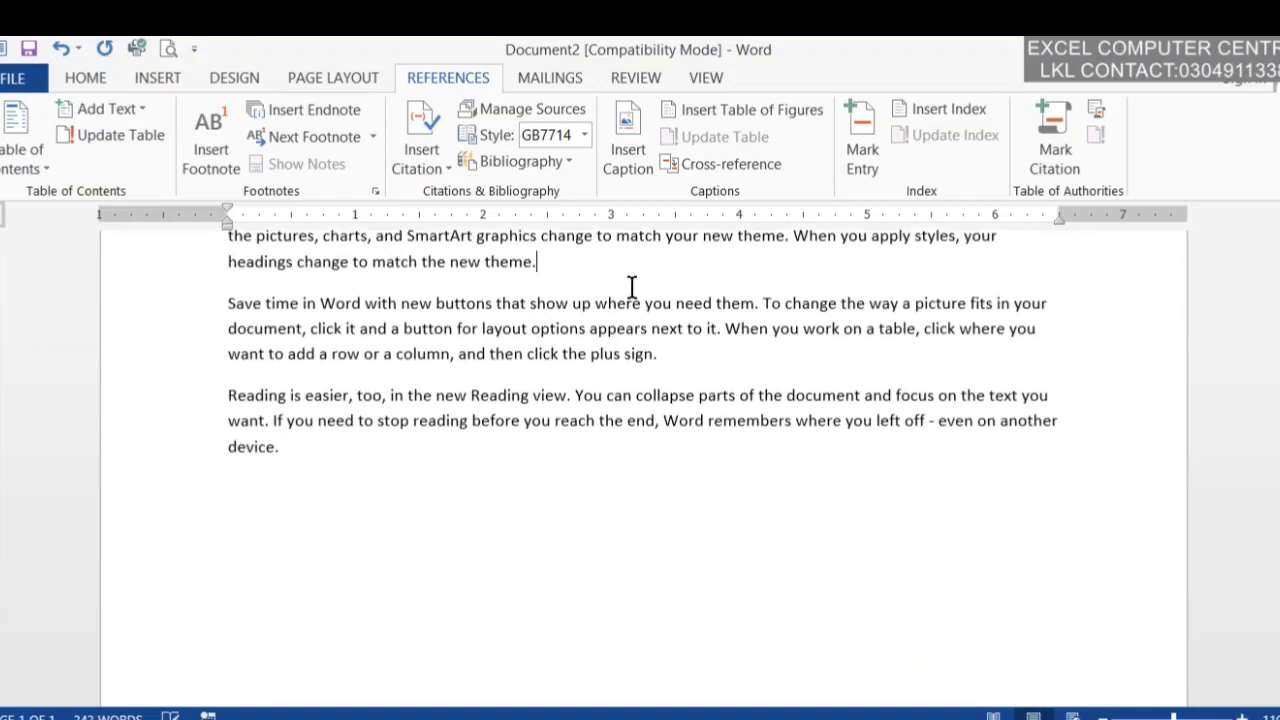
pyautogui.press('Return')
pyautogui.write('Mo')
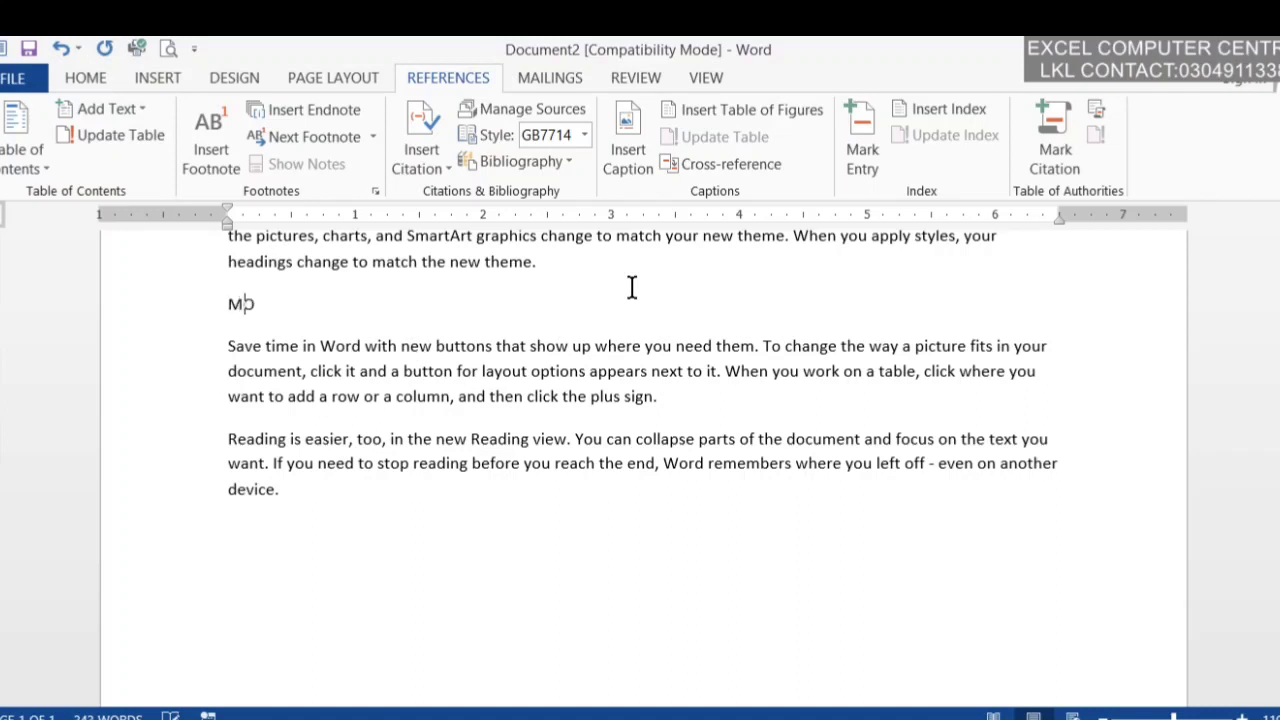
pyautogui.click(745, 416)
pyautogui.press('Return')
pyautogui.write('L')
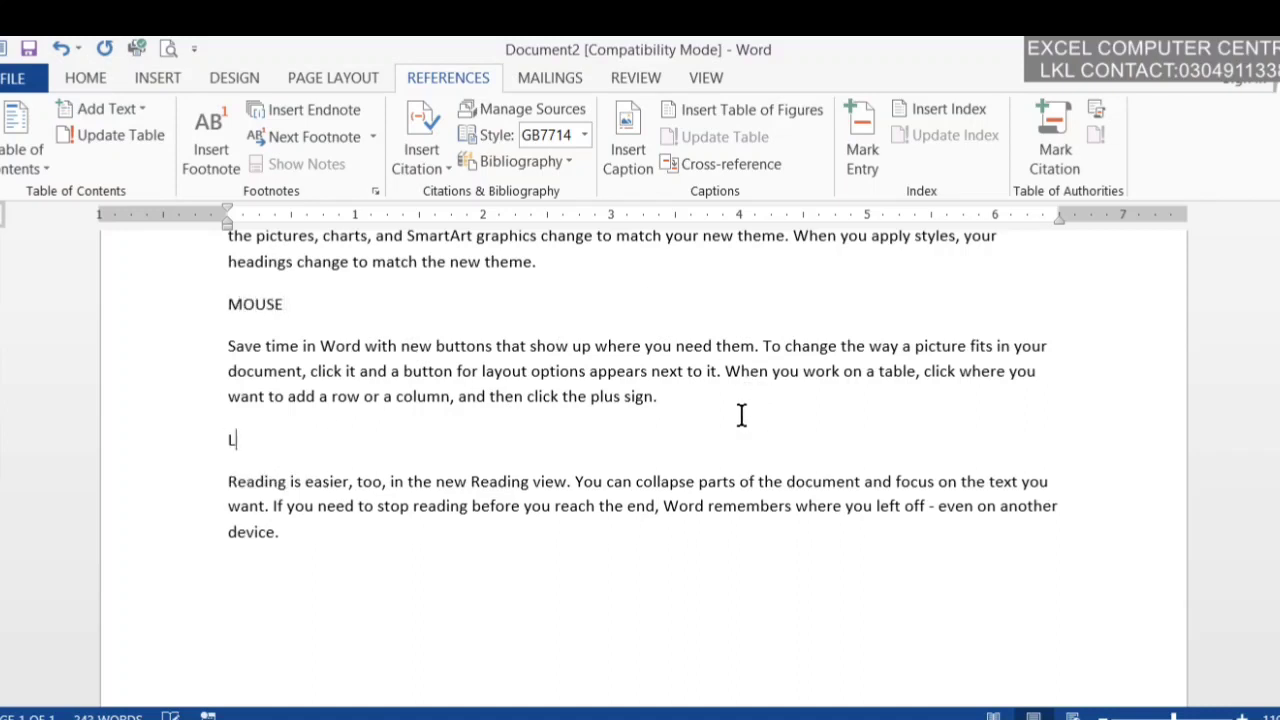
pyautogui.write('APTOP')
# Apply the Heading 1 style to SOFTWARE and the Heading 2 style to HARDWARE.
pyautogui.scroll(5, 643, 470)
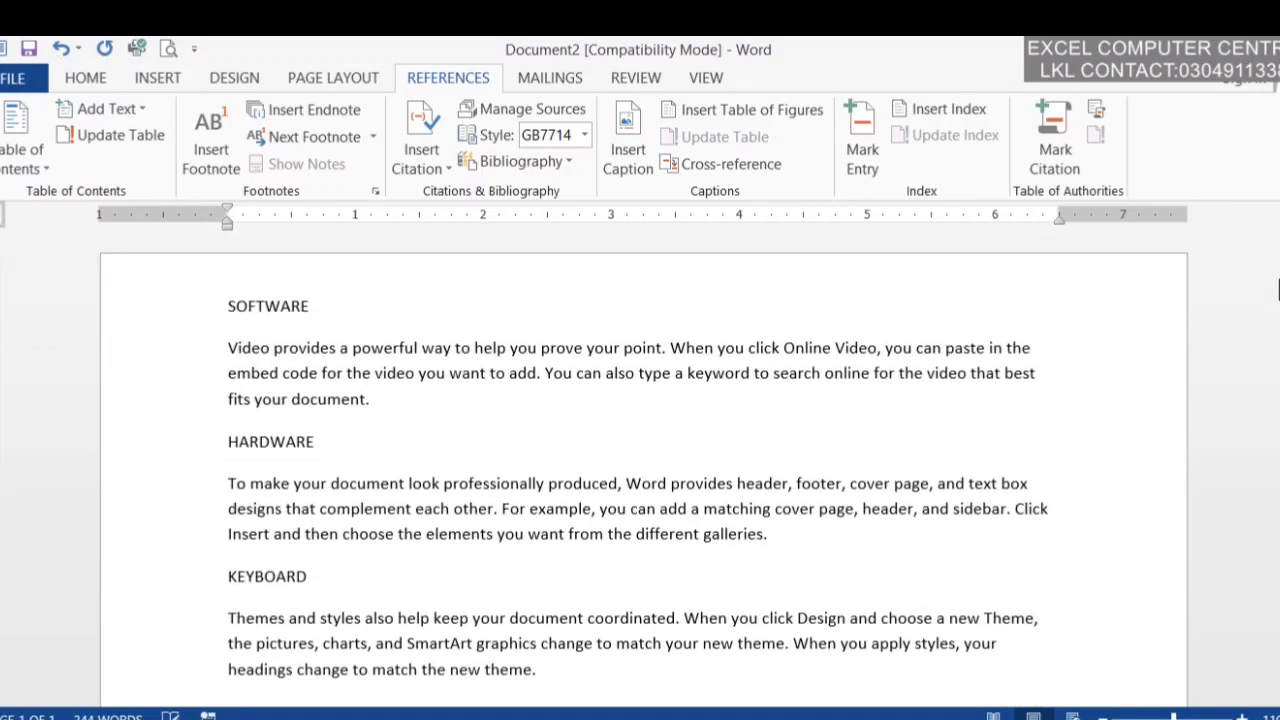
pyautogui.click(84, 82)
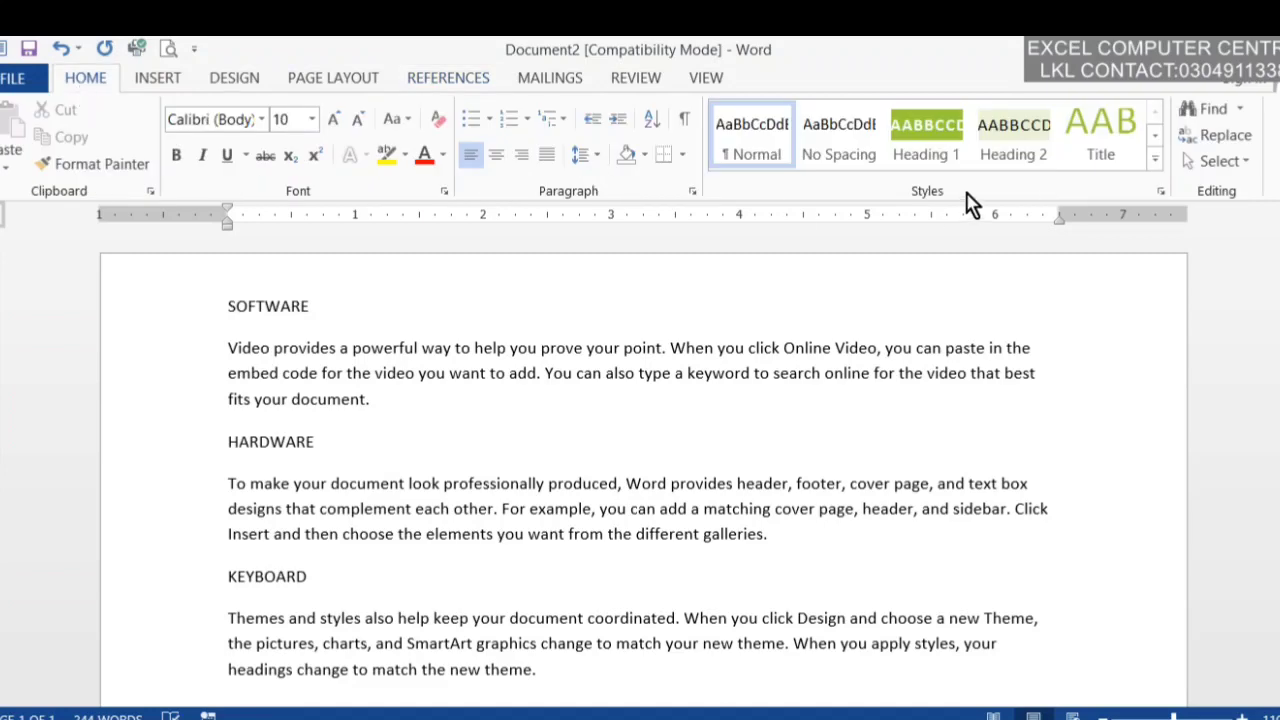
pyautogui.click(279, 310)
pyautogui.click(926, 130)
pyautogui.click(284, 453)
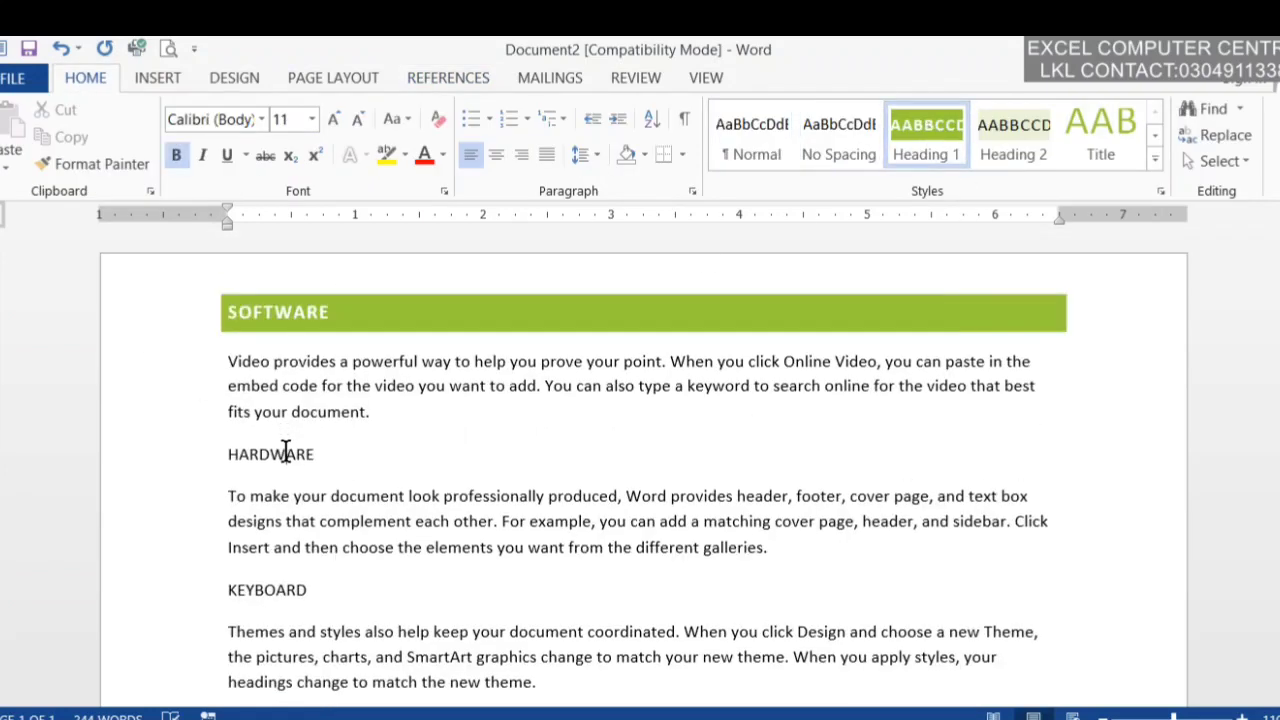
pyautogui.click(1042, 135)
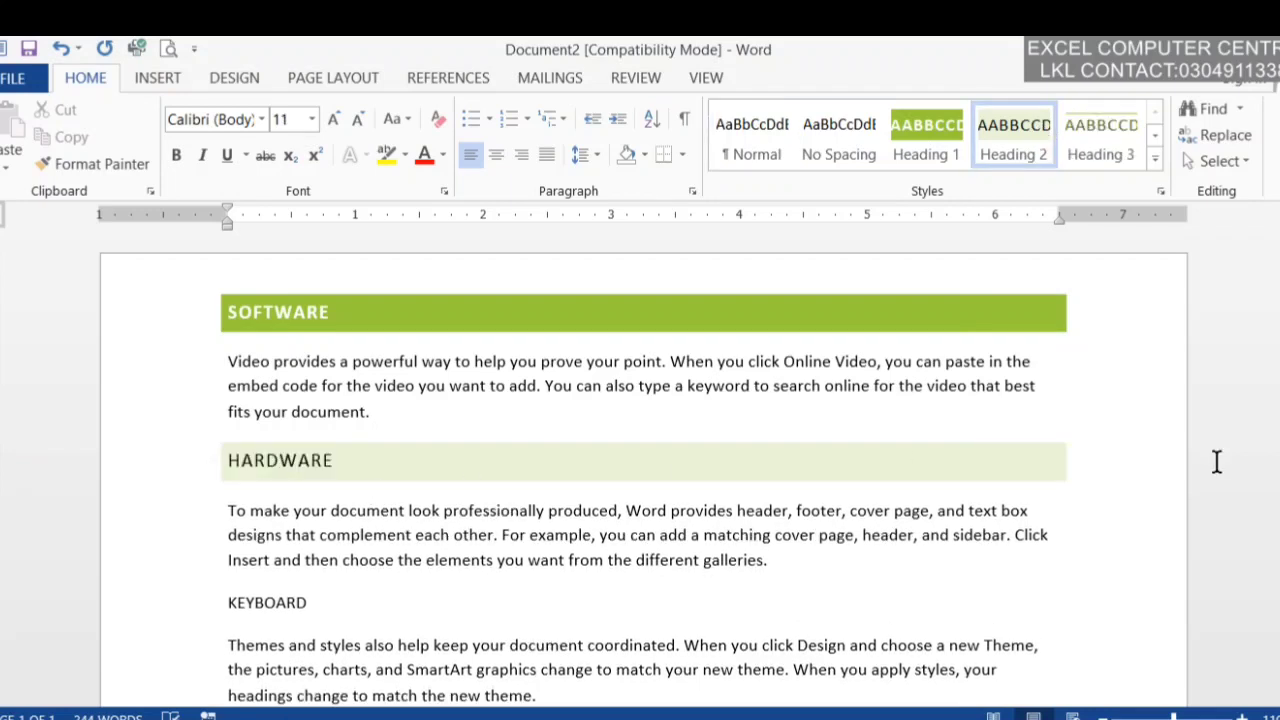
# Apply the Heading 1 style to the KEYBOARD line.
pyautogui.scroll(-3, 1214, 460)
pyautogui.click(237, 398)
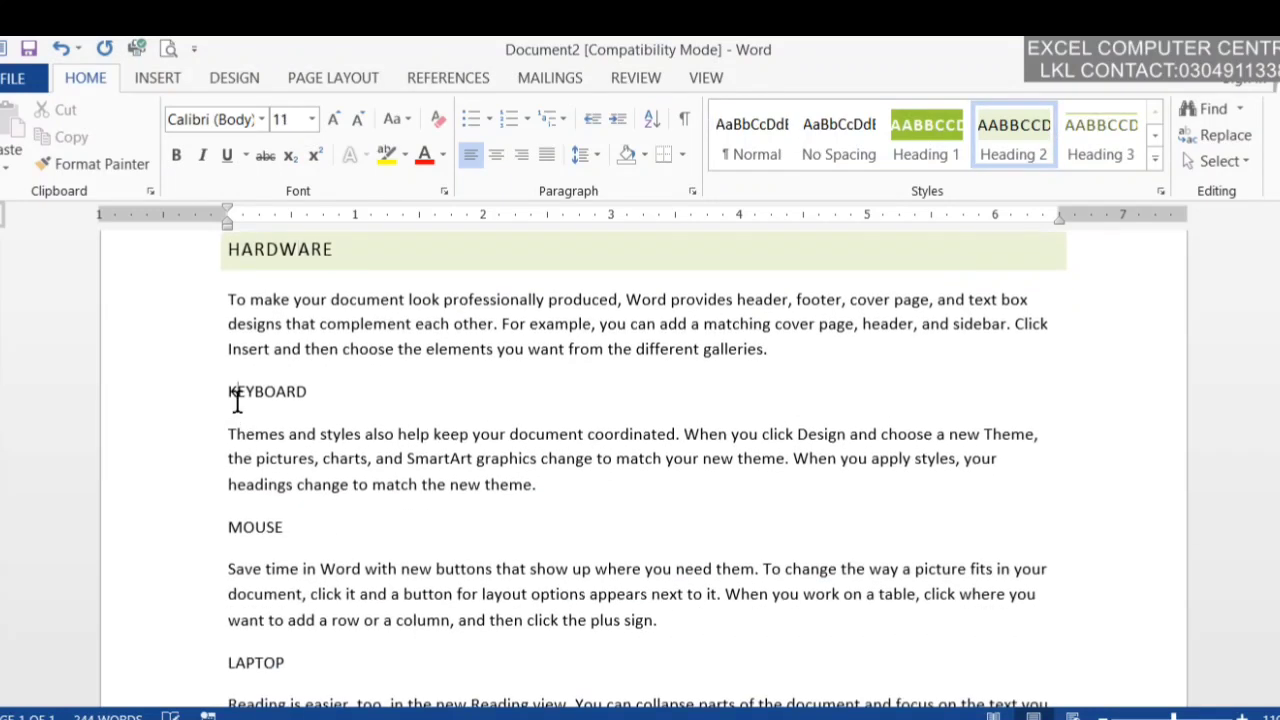
pyautogui.click(922, 160)
# Apply the Heading 2 style to MOUSE and the Heading 3 style to LAPTOP.
pyautogui.scroll(-3, 1066, 323)
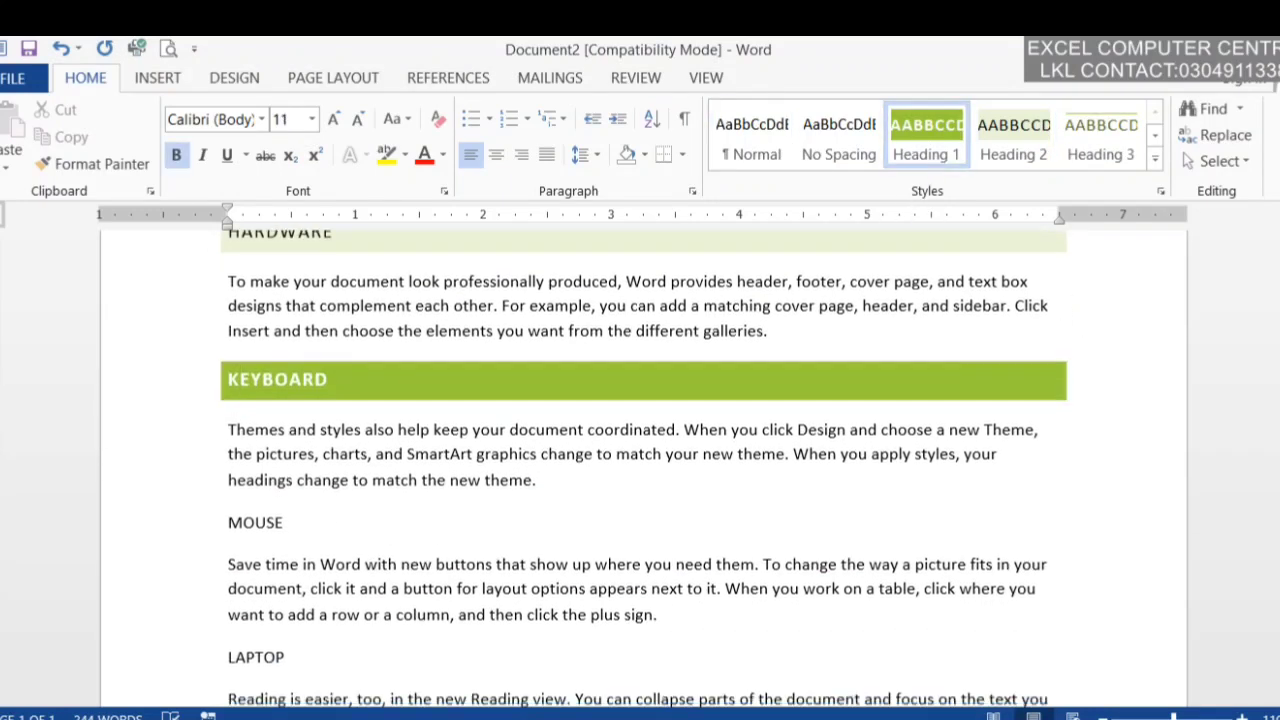
pyautogui.click(250, 390)
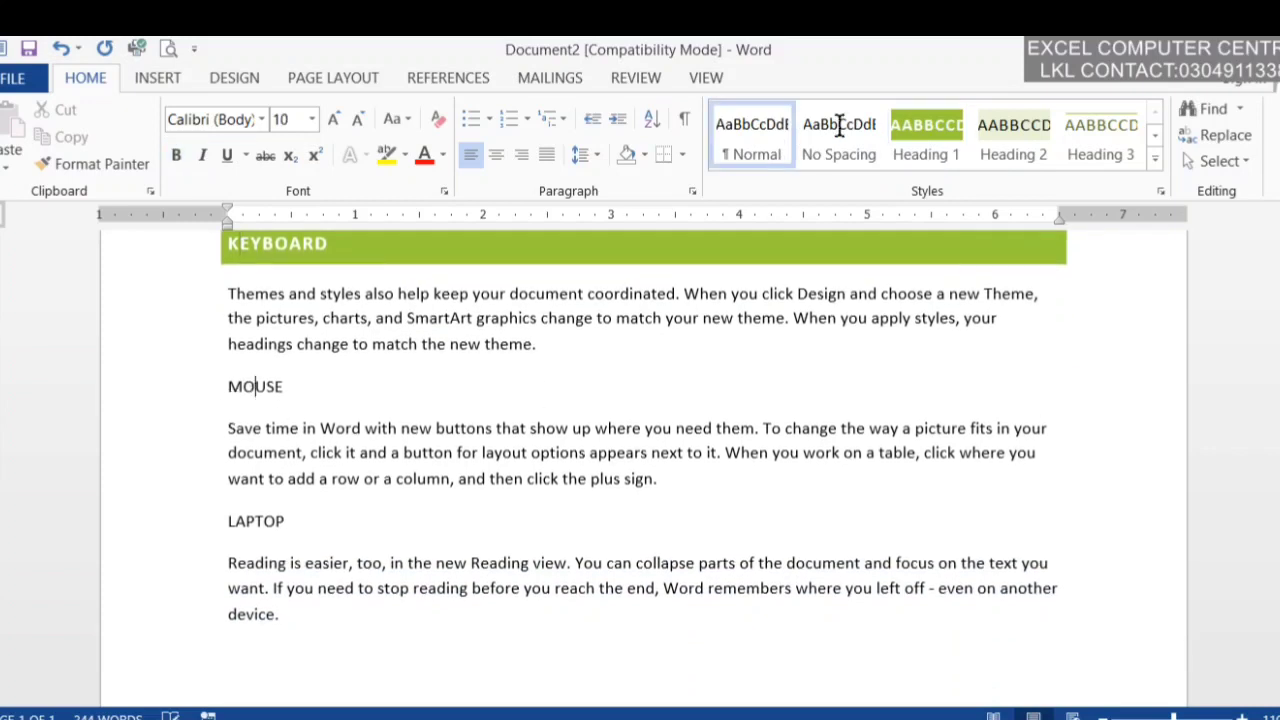
pyautogui.click(1018, 130)
pyautogui.click(297, 535)
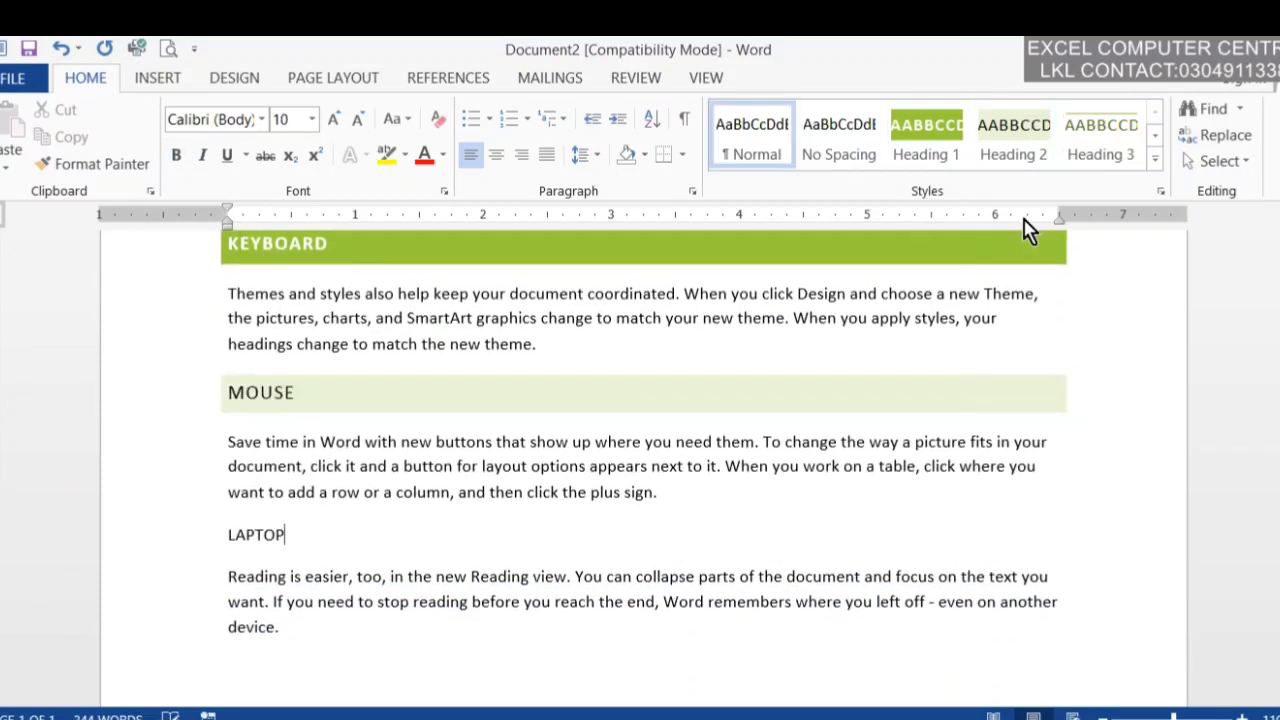
pyautogui.click(1101, 135)
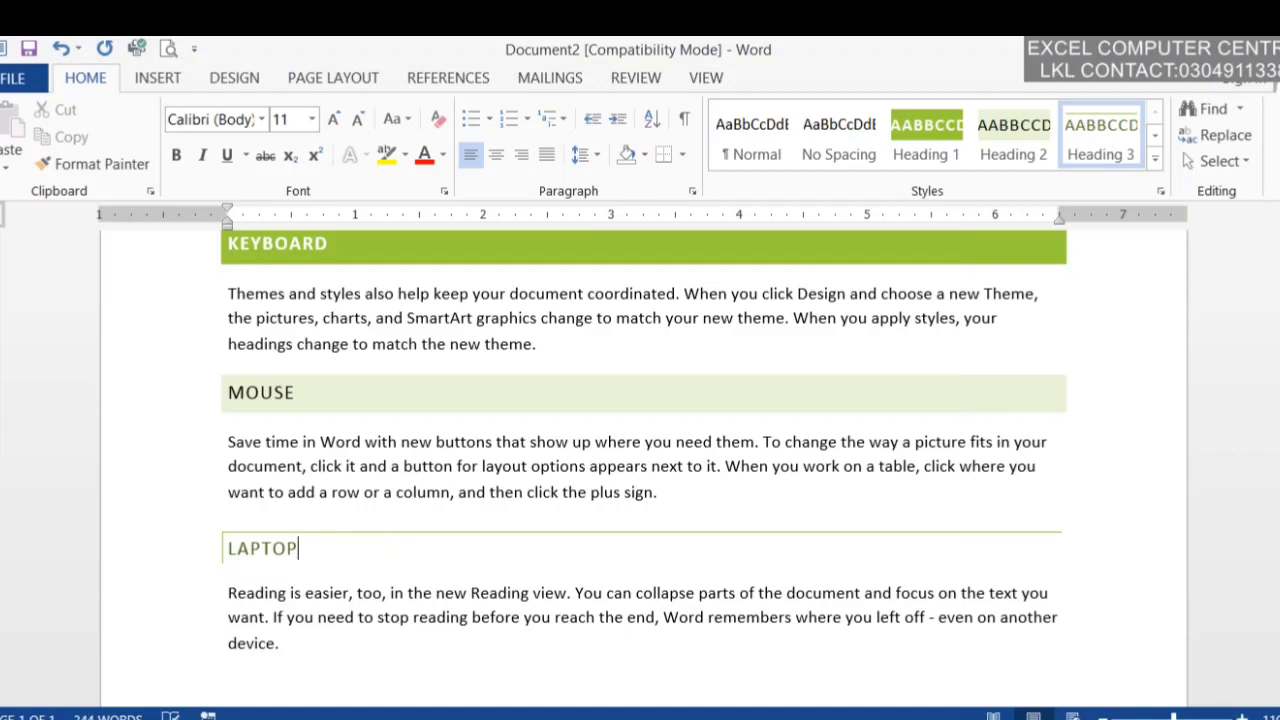
# Insert a Next Page section break at the end of the paragraph under MOUSE, moving LAPTOP to a new page.
pyautogui.scroll(-4, 390, 550)
pyautogui.scroll(11, 640, 470)
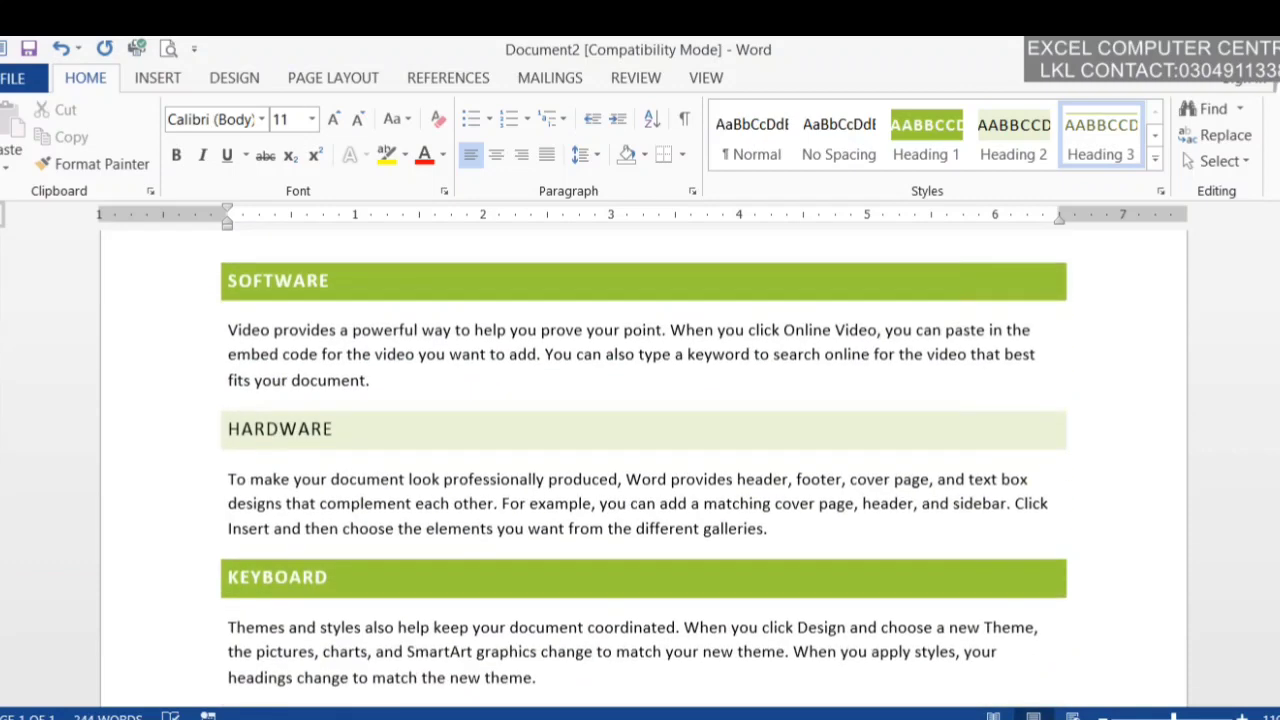
pyautogui.scroll(-5, 640, 470)
pyautogui.scroll(-8, 352, 529)
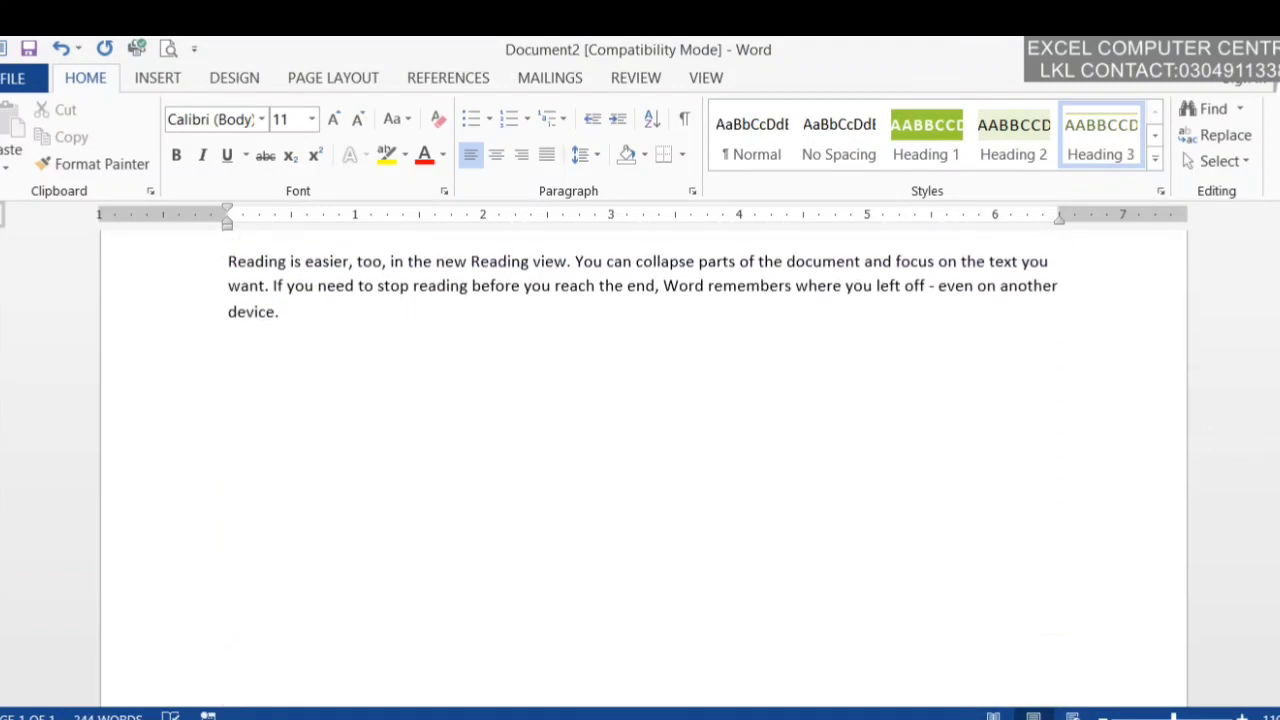
pyautogui.click(877, 343)
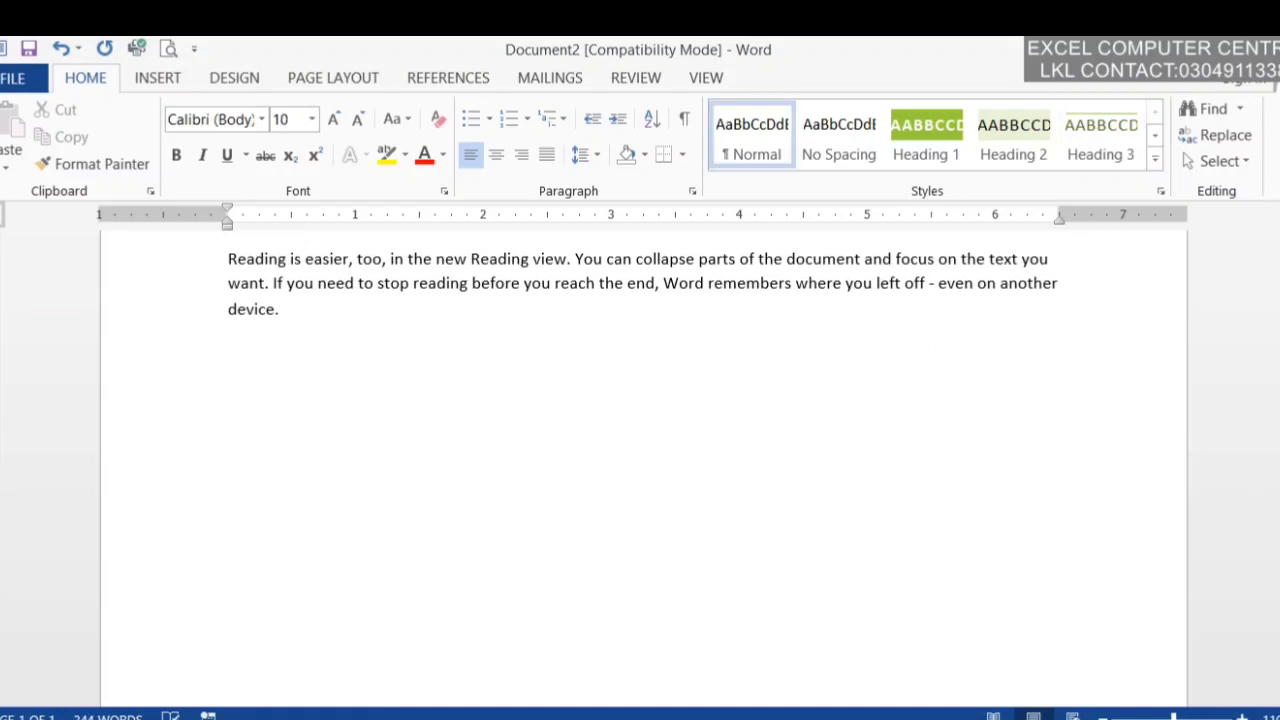
pyautogui.scroll(6, 1250, 400)
pyautogui.click(736, 466)
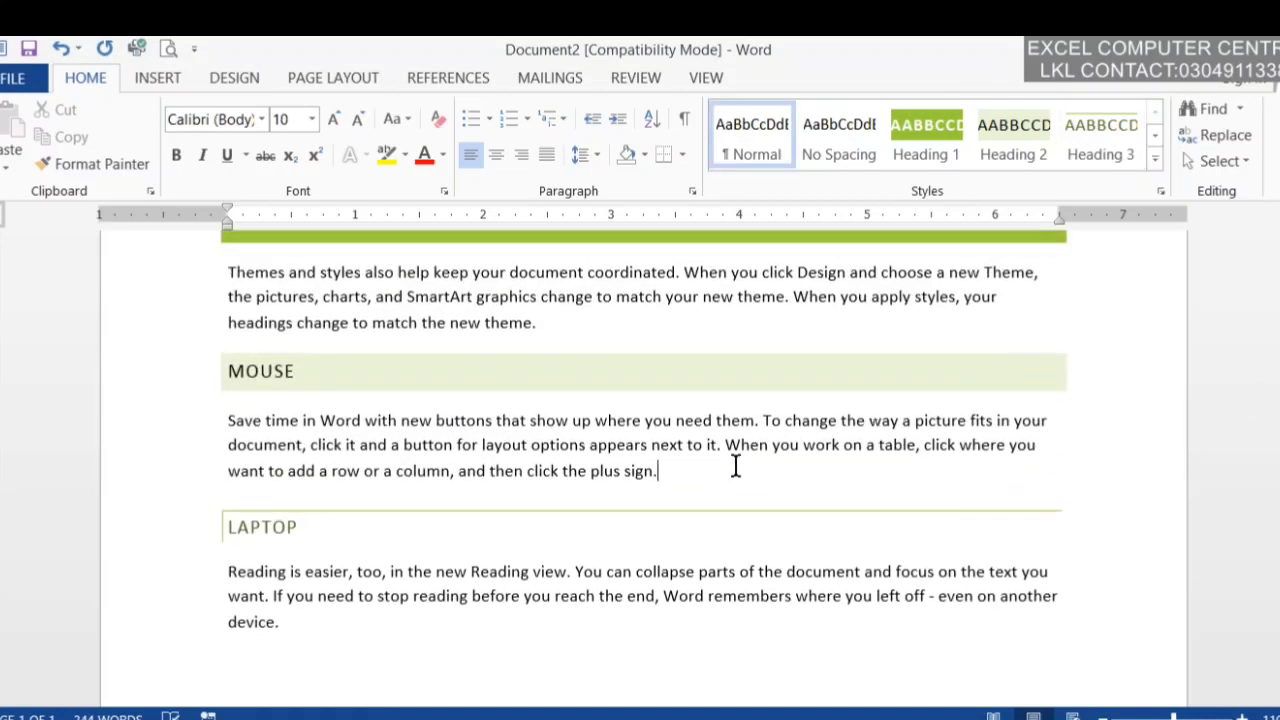
pyautogui.click(341, 84)
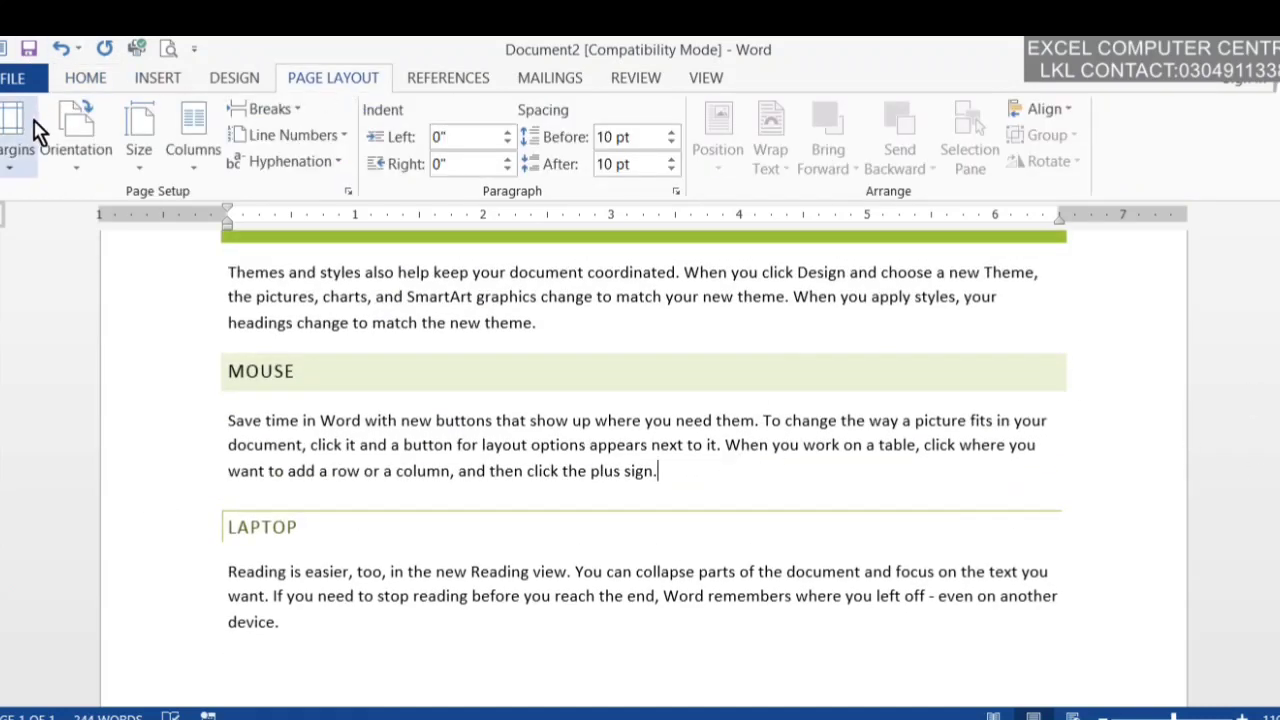
pyautogui.click(270, 110)
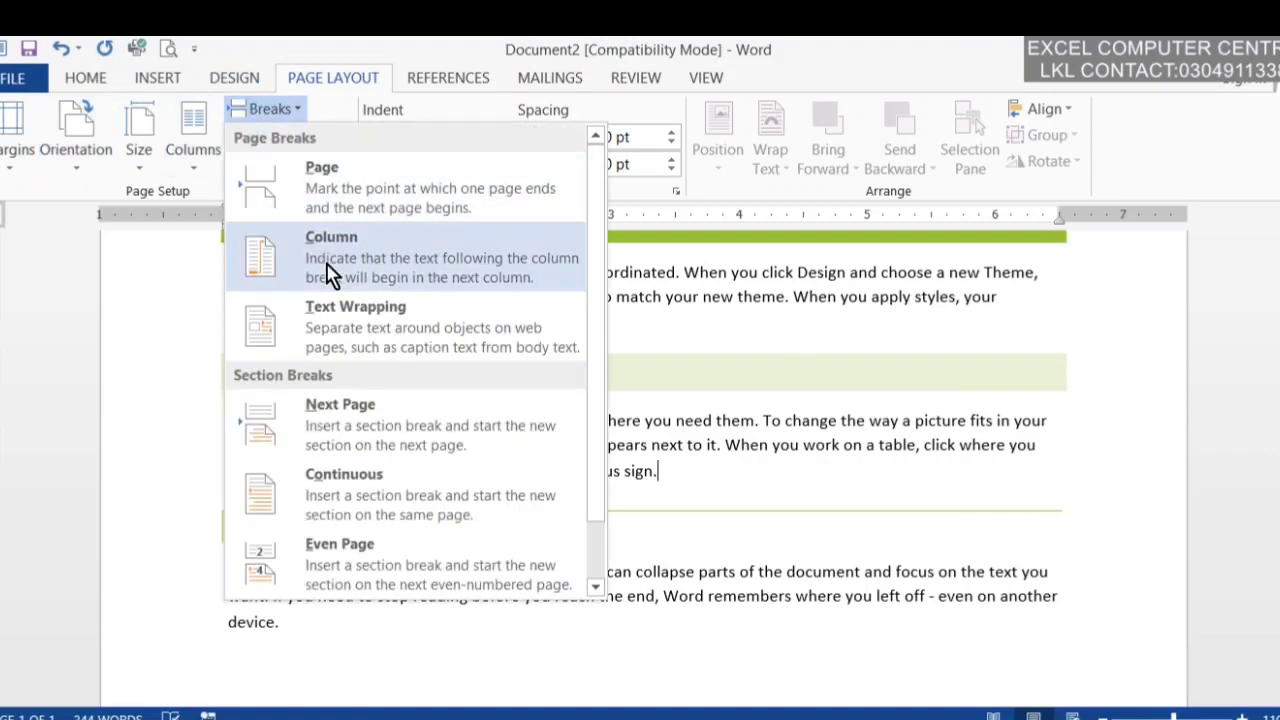
pyautogui.click(420, 412)
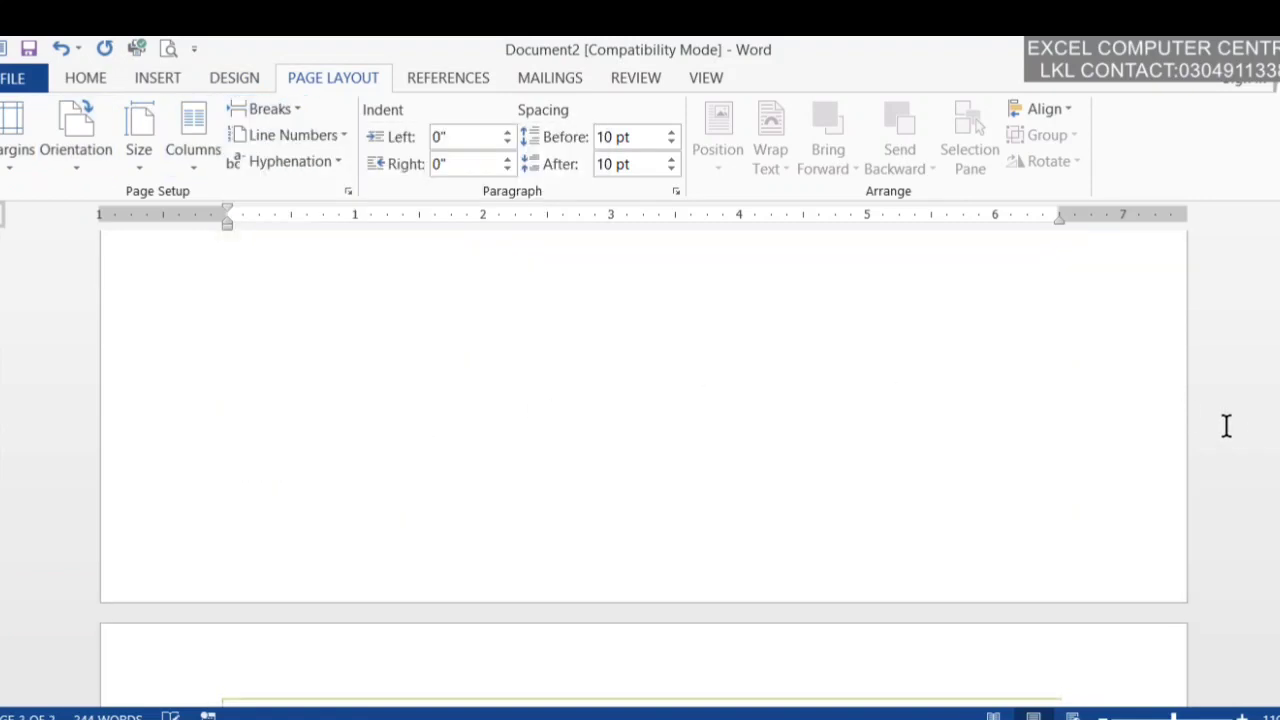
# Insert a Next Page section break at the end of the KEYBOARD paragraph so MOUSE starts on a new page.
pyautogui.scroll(10, 587, 449)
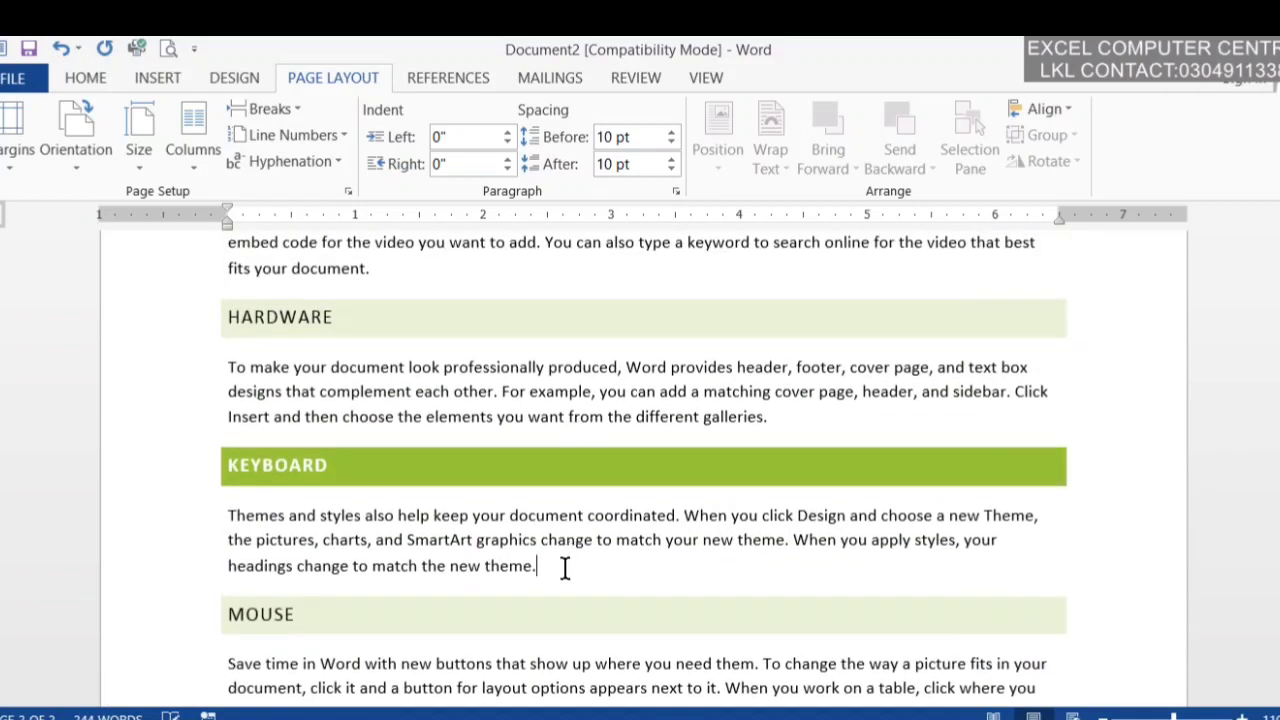
pyautogui.click(265, 109)
pyautogui.click(316, 492)
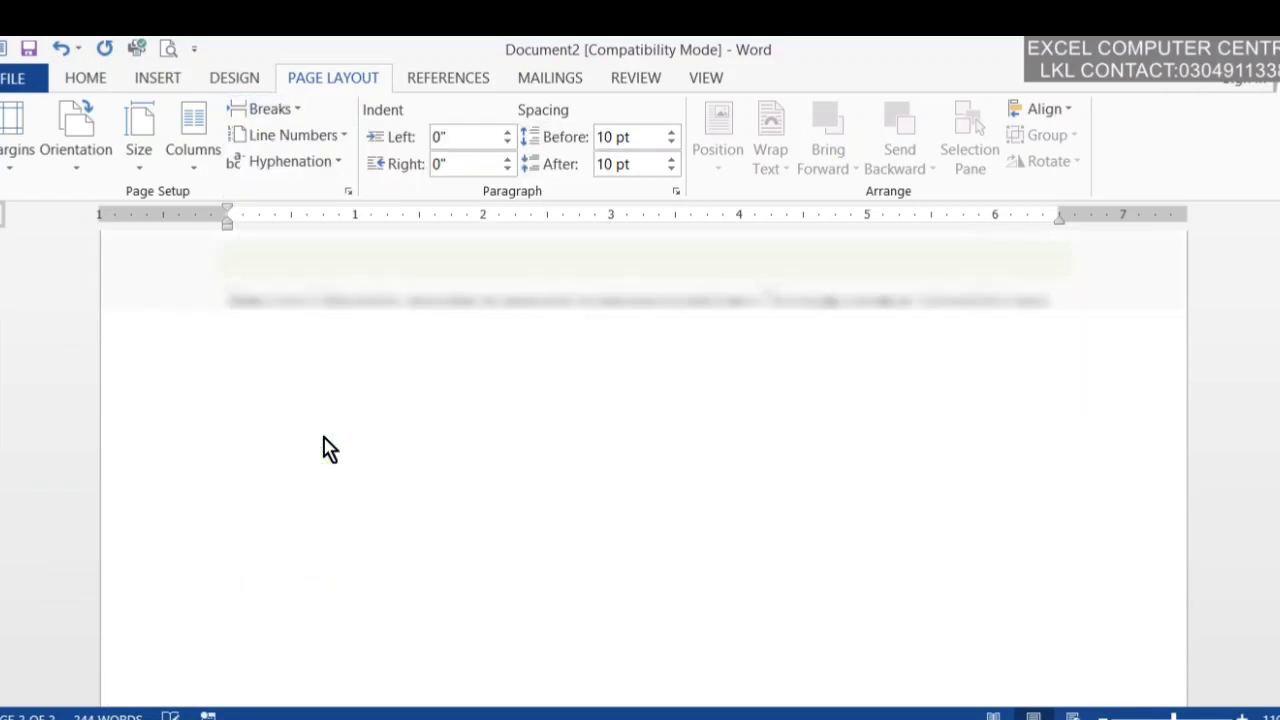
# Insert a Next Page section break at the end of the HARDWARE paragraph so KEYBOARD starts on a new page.
pyautogui.scroll(10, 640, 420)
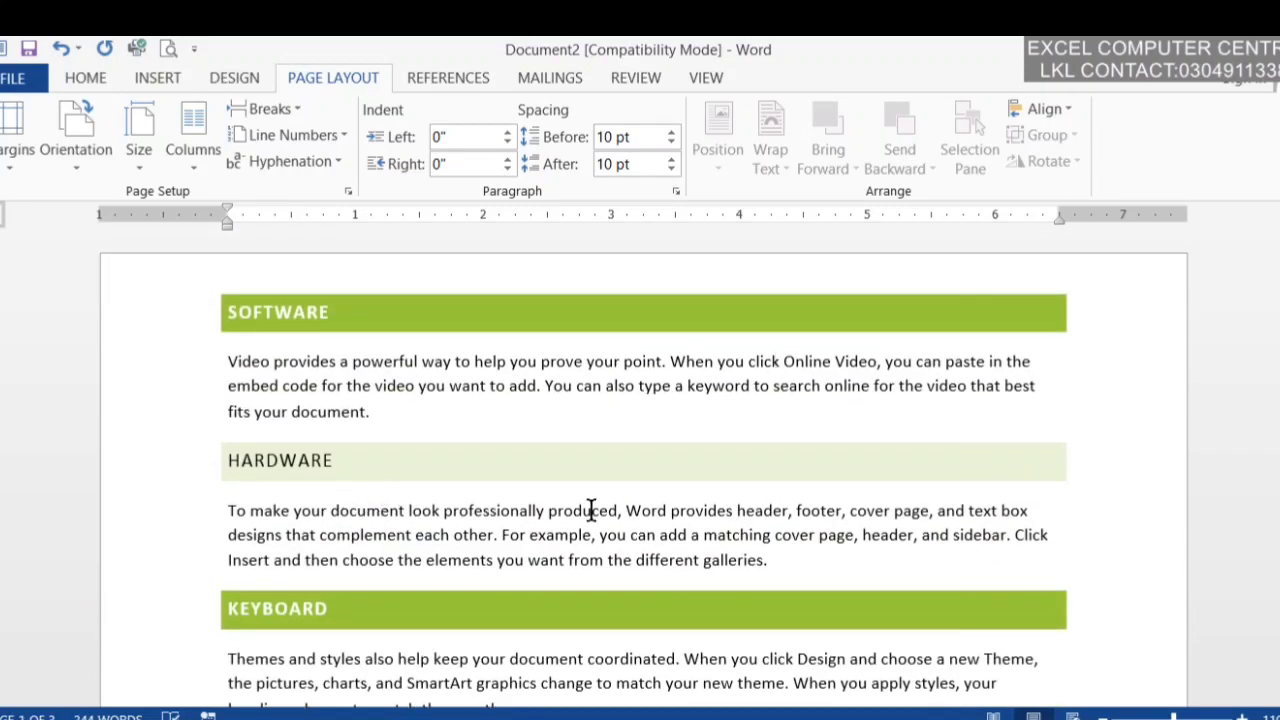
pyautogui.click(798, 561)
pyautogui.click(268, 109)
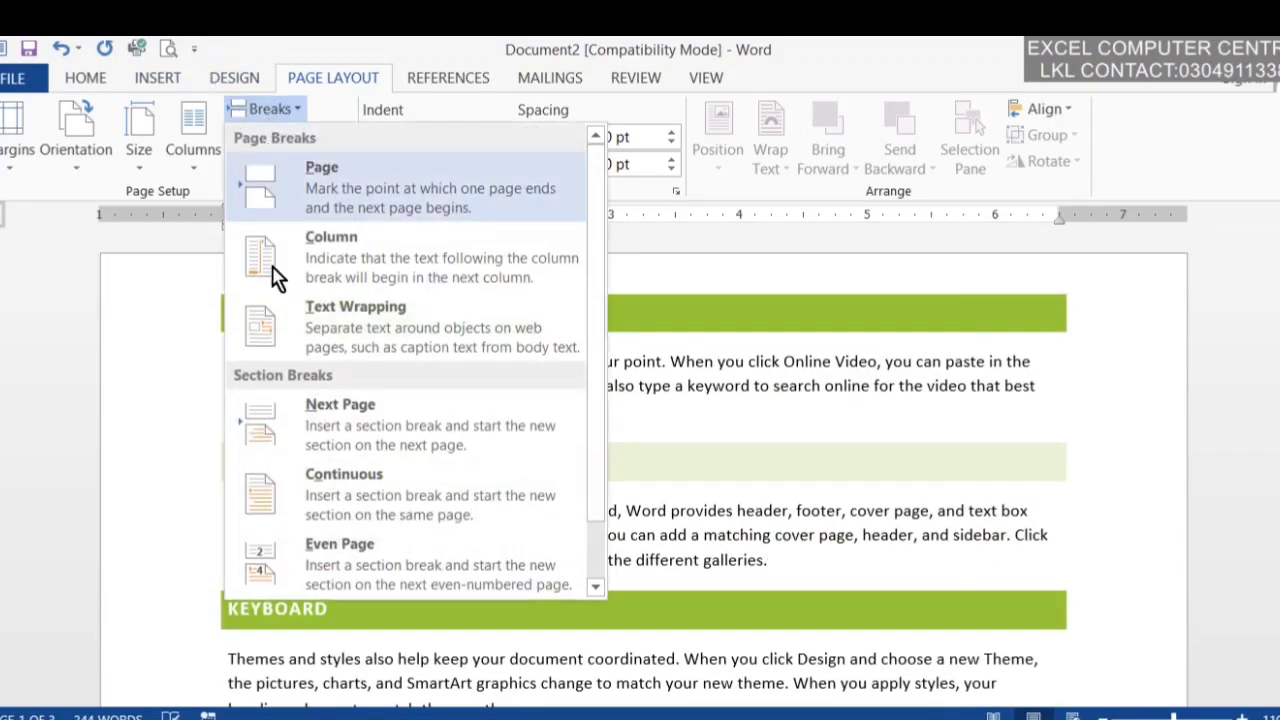
pyautogui.click(314, 402)
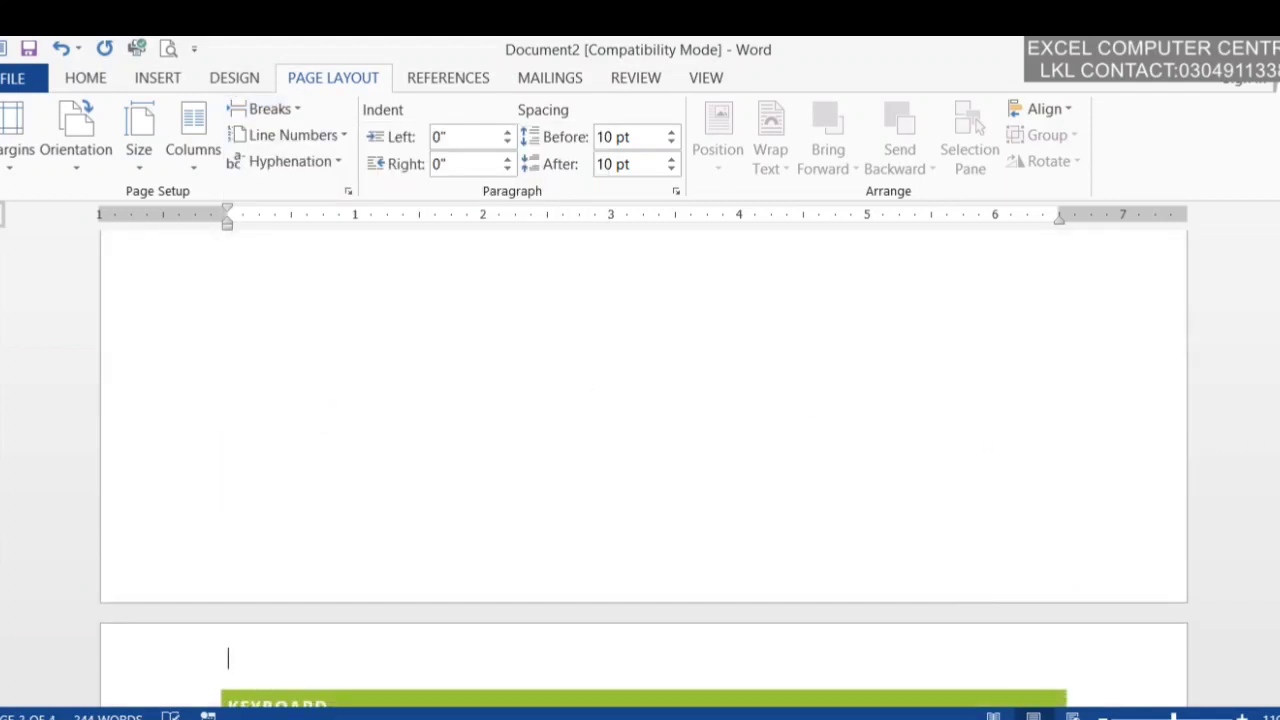
# Insert a Next Page section break at the end of the SOFTWARE paragraph so HARDWARE starts on a new page.
pyautogui.scroll(3, 640, 450)
pyautogui.scroll(-3, 640, 450)
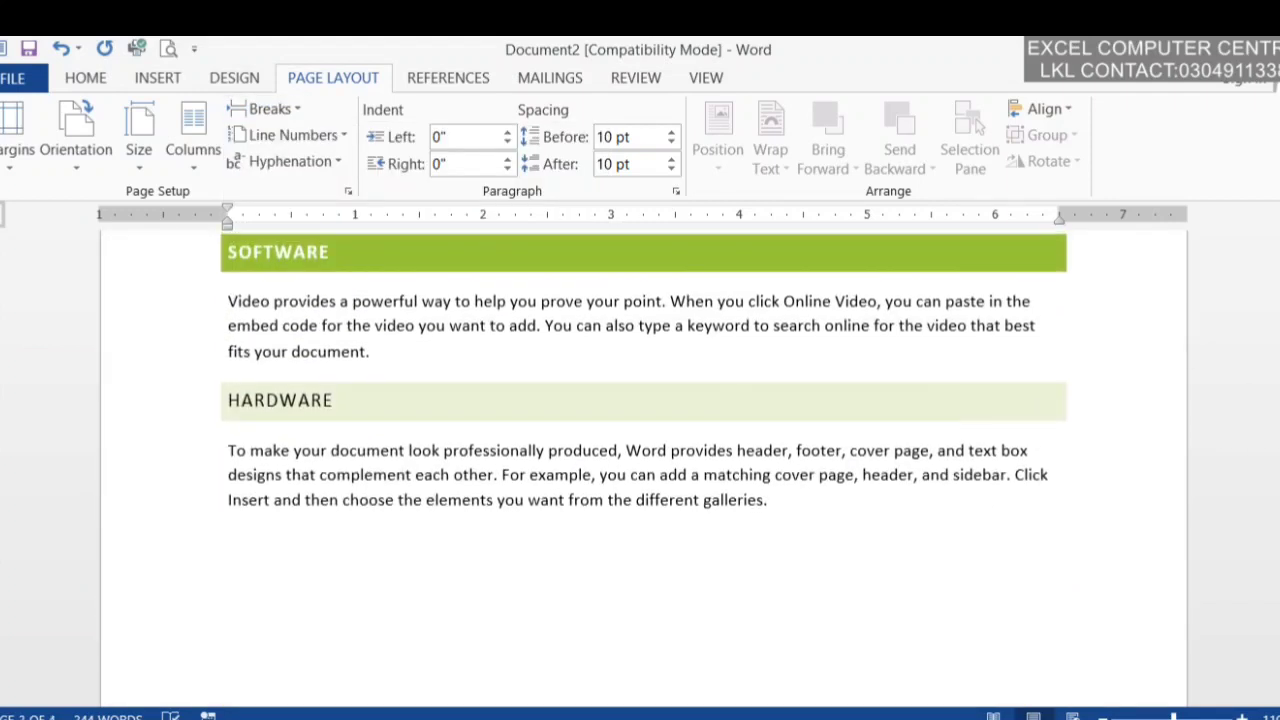
pyautogui.click(466, 349)
pyautogui.click(285, 109)
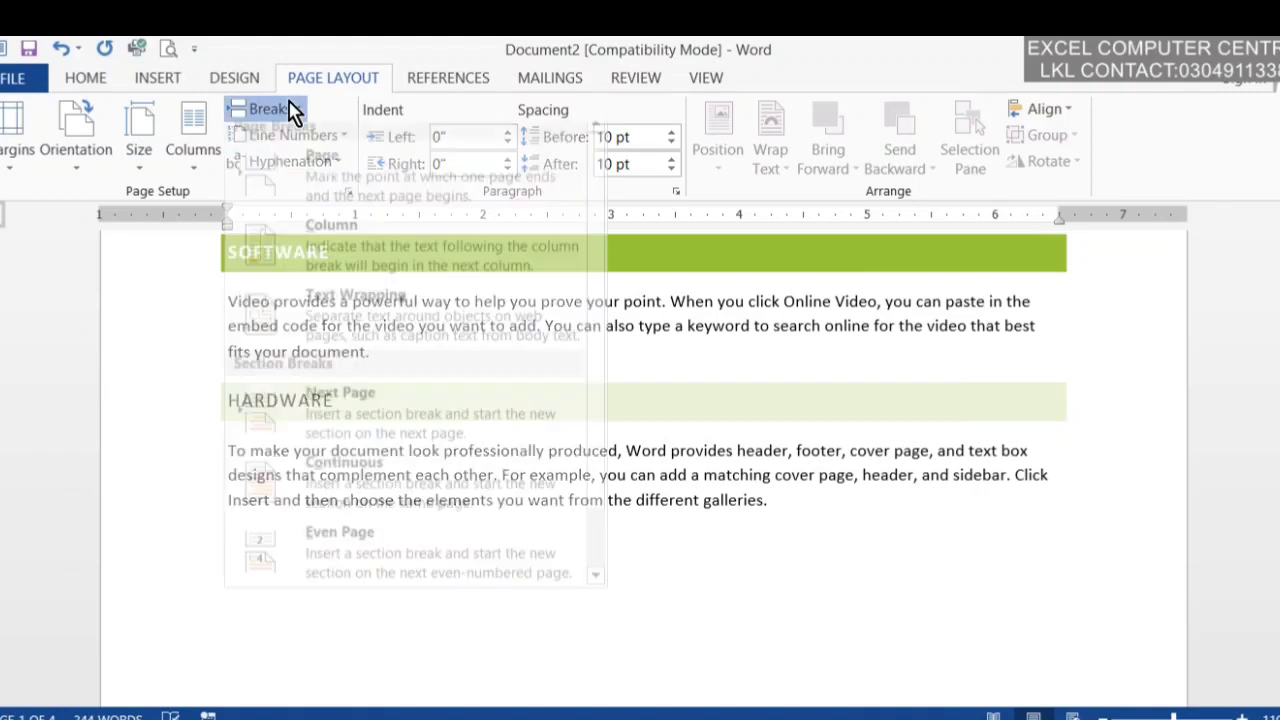
pyautogui.click(486, 434)
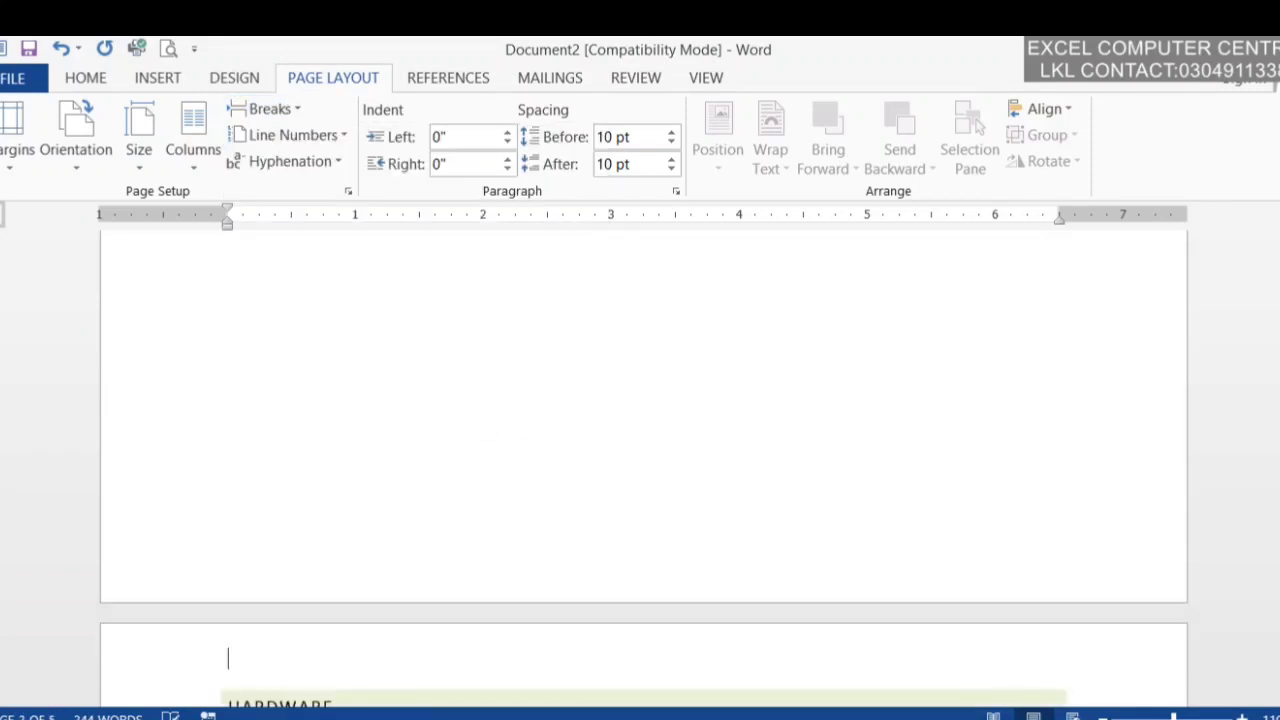
# Look through the document's pages to check where each heading and its paragraph are placed.
pyautogui.scroll(-10, 640, 450)
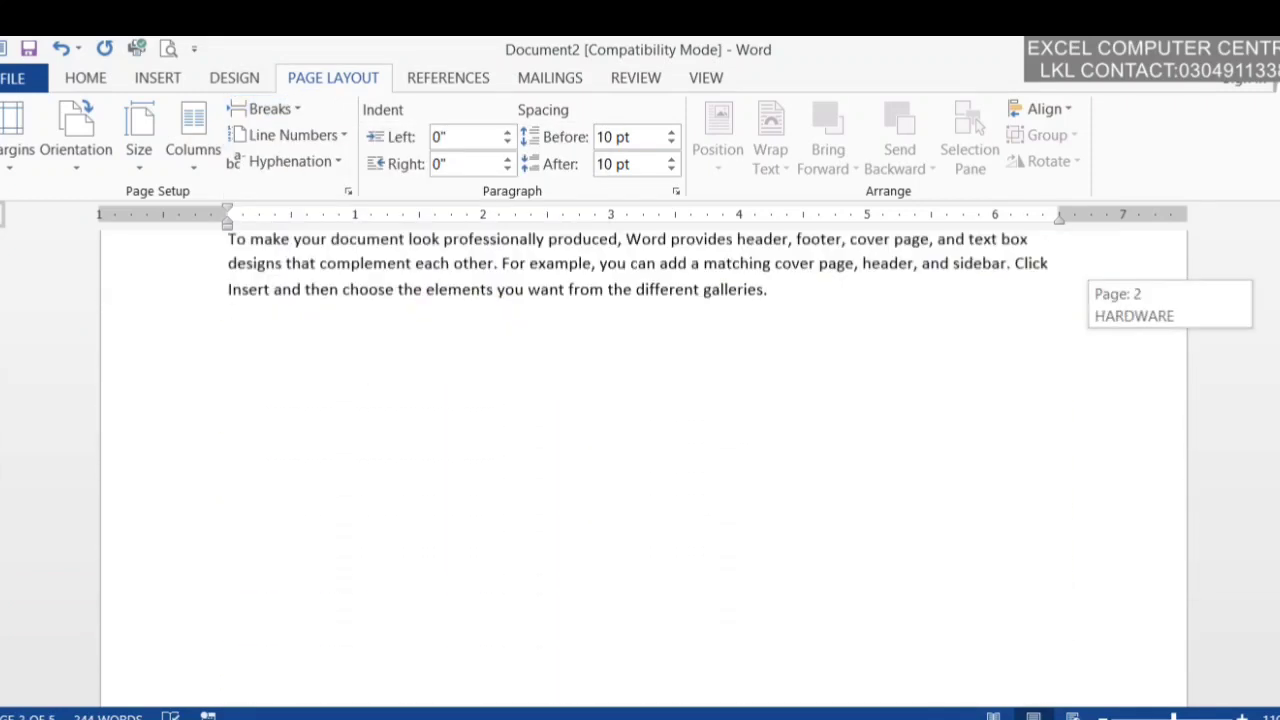
pyautogui.scroll(-10, 640, 450)
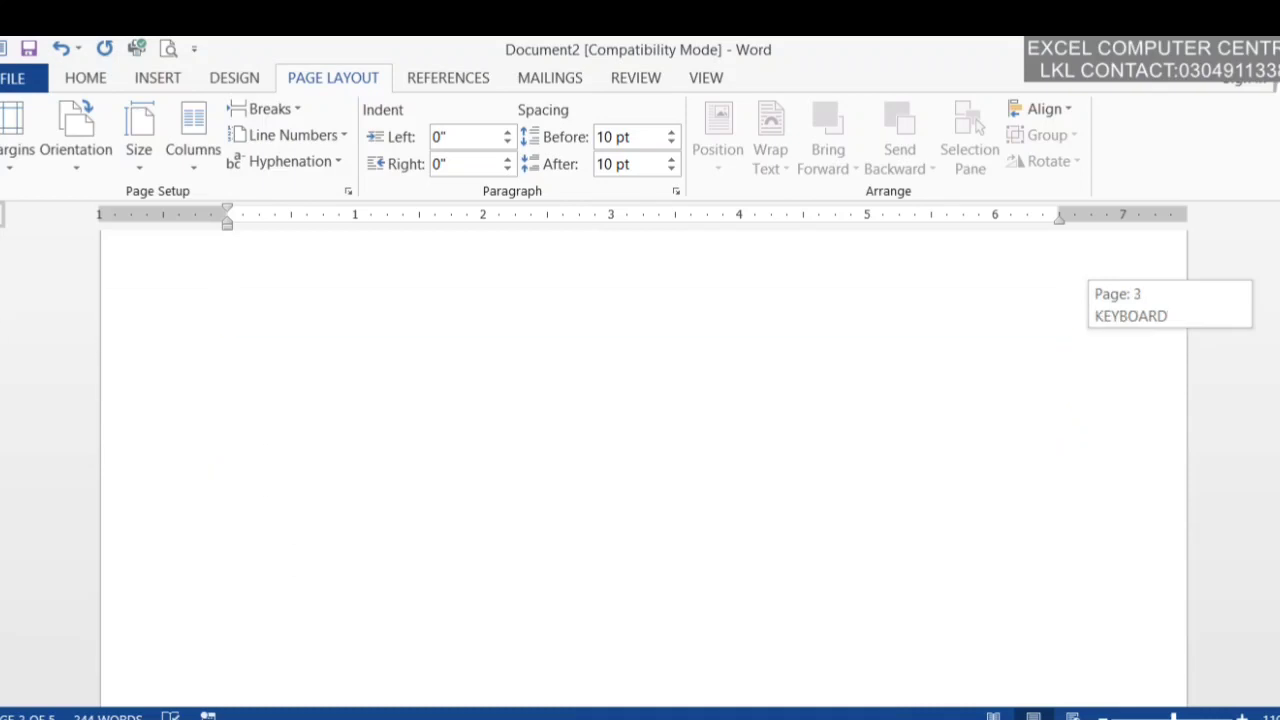
pyautogui.scroll(-10, 640, 450)
pyautogui.scroll(-5, 640, 450)
pyautogui.scroll(3, 640, 450)
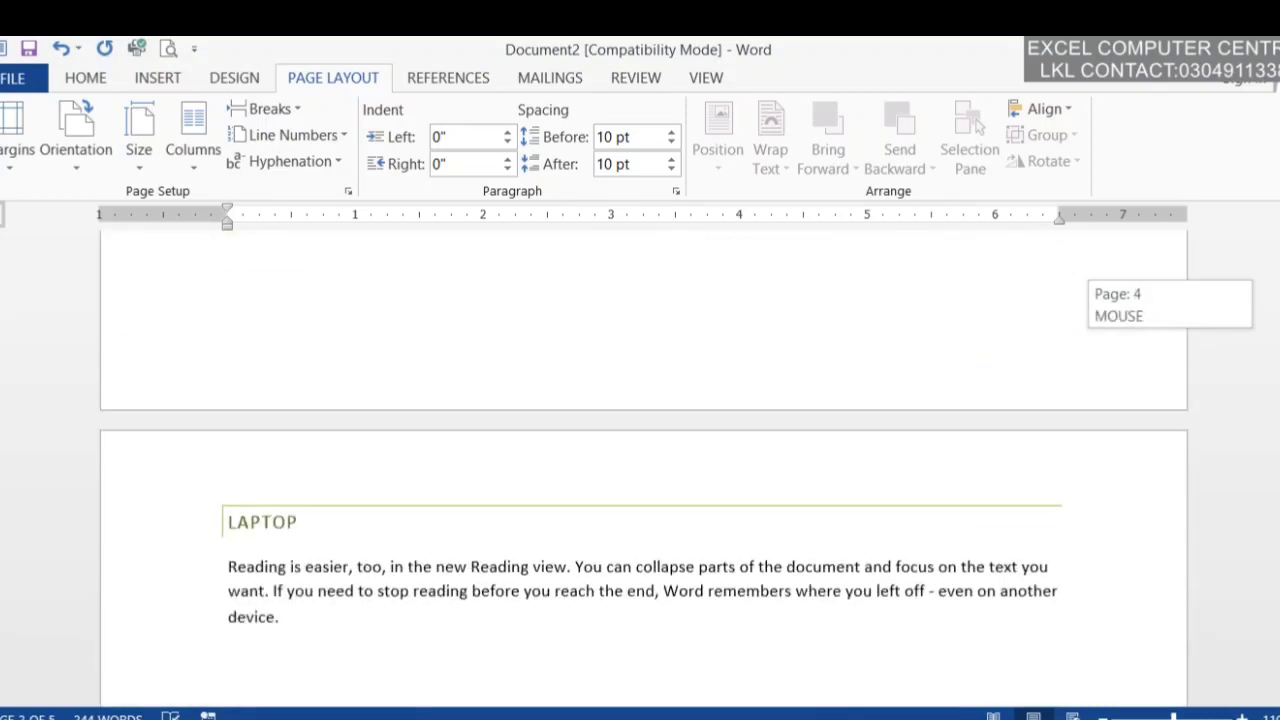
# Add blank lines below the LAPTOP paragraph until the cursor reaches a new page at the end of the document.
pyautogui.scroll(-3, 640, 450)
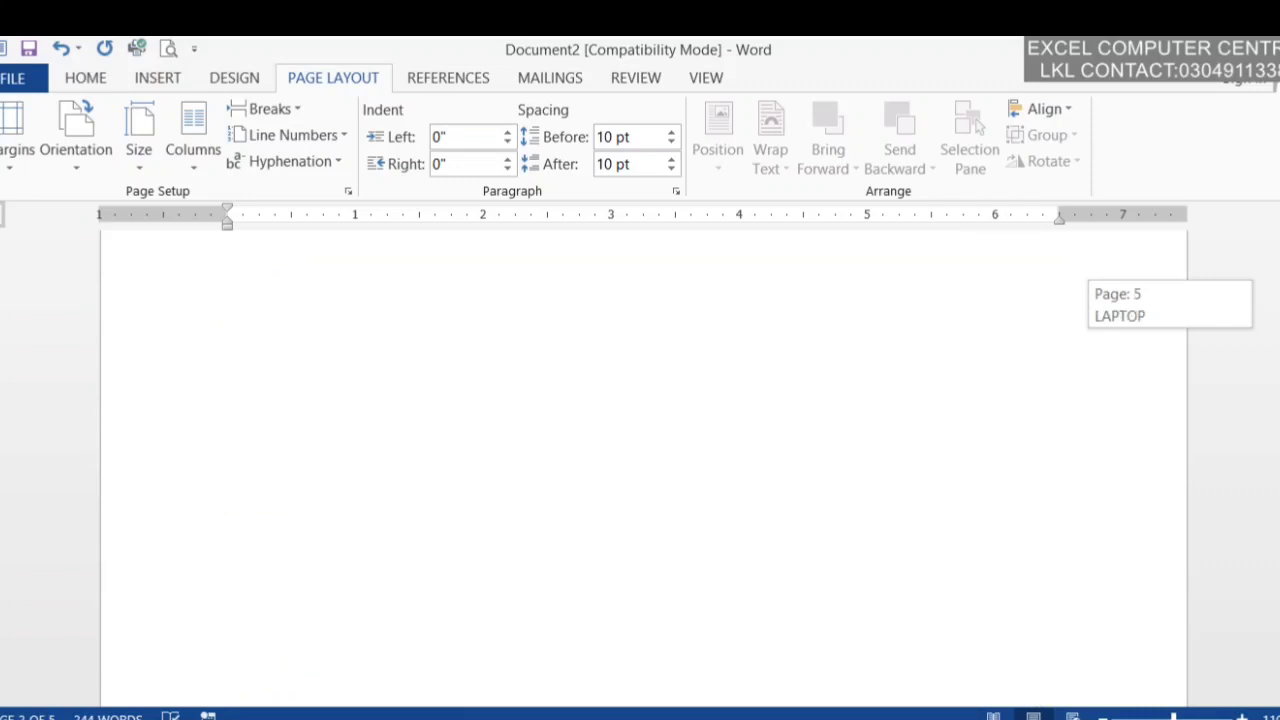
pyautogui.click(332, 489)
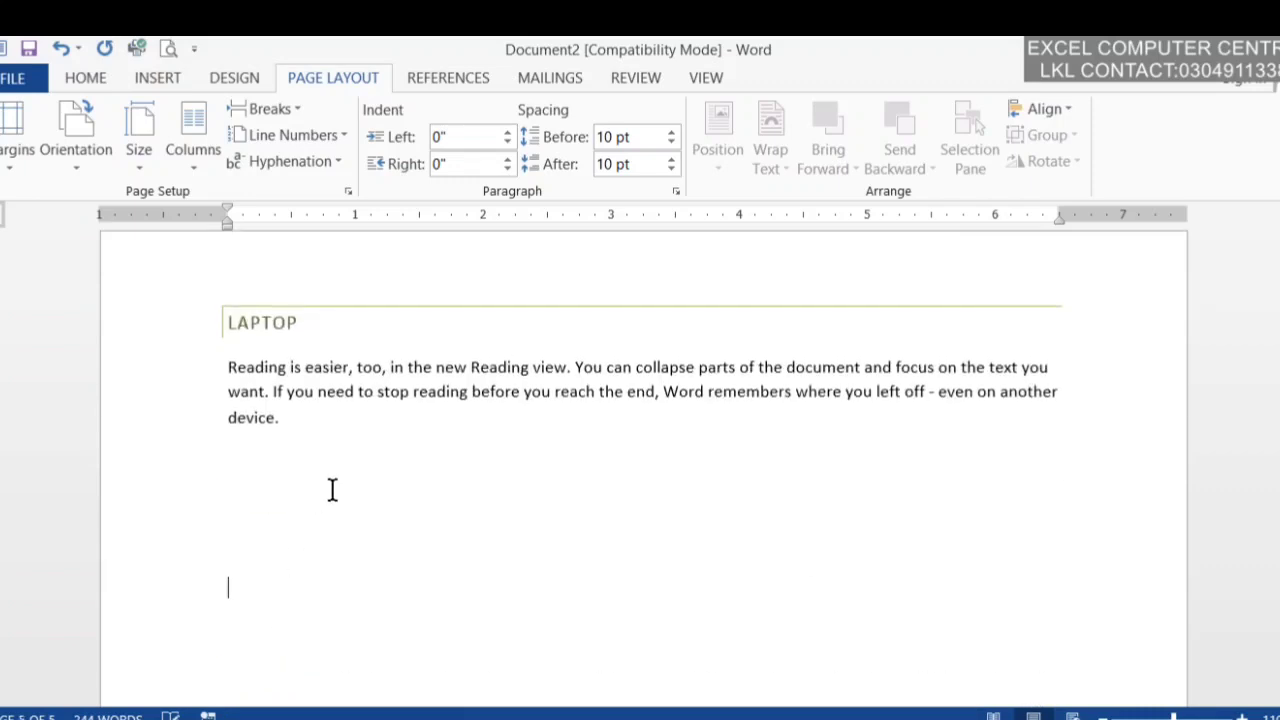
pyautogui.press('Return')
pyautogui.press('Return')
pyautogui.press('Return')
pyautogui.press('Return')
pyautogui.press('Return')
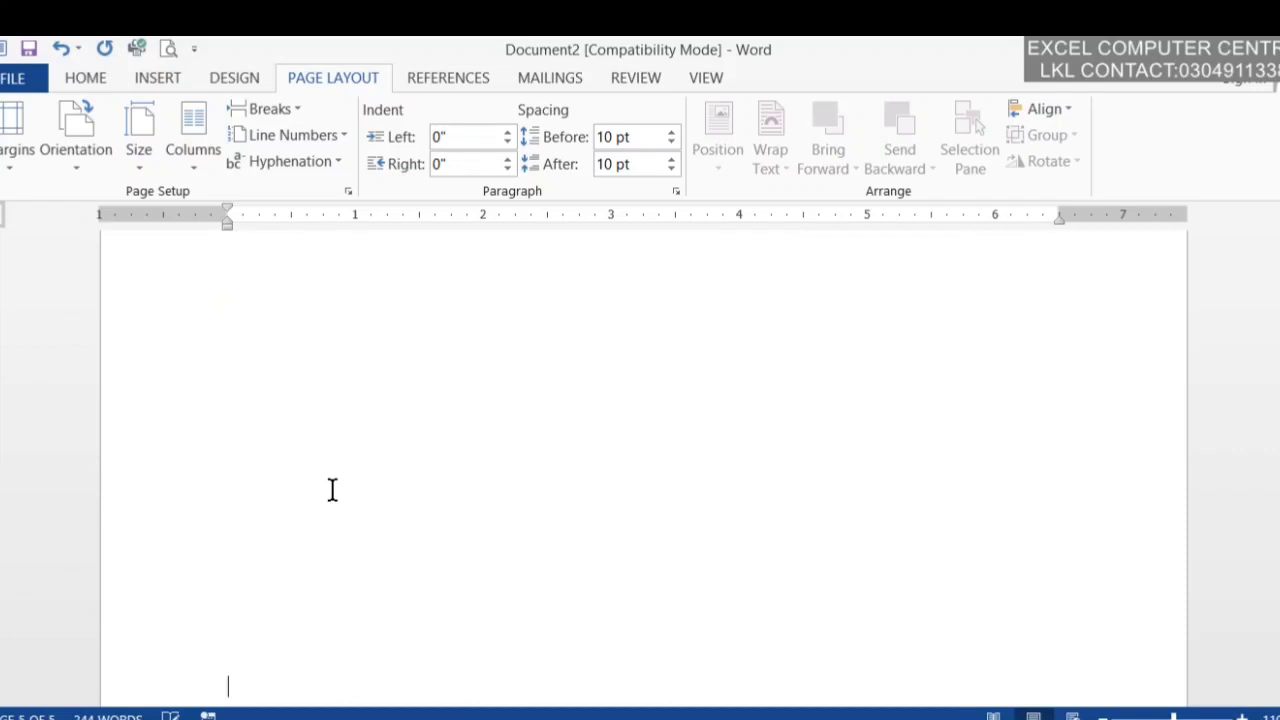
pyautogui.press('Return')
pyautogui.press('Return')
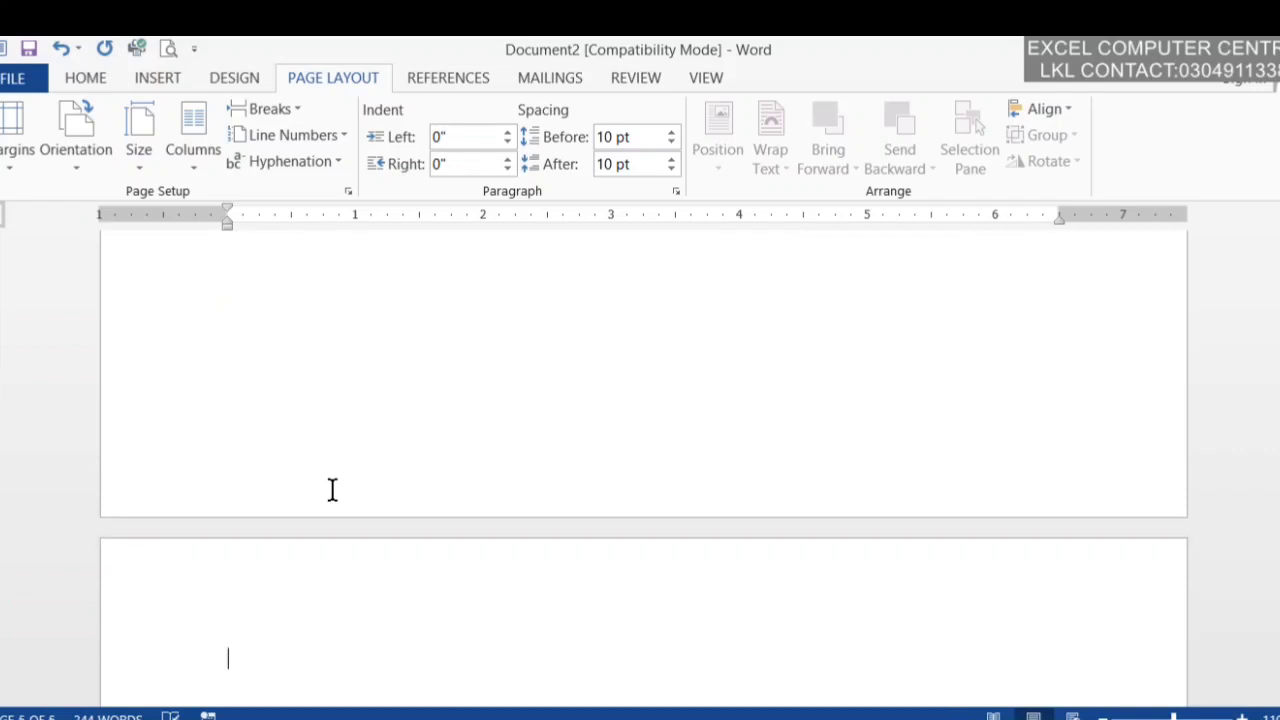
# Insert the built-in Automatic Table 1 table of contents on the new last page.
pyautogui.click(449, 80)
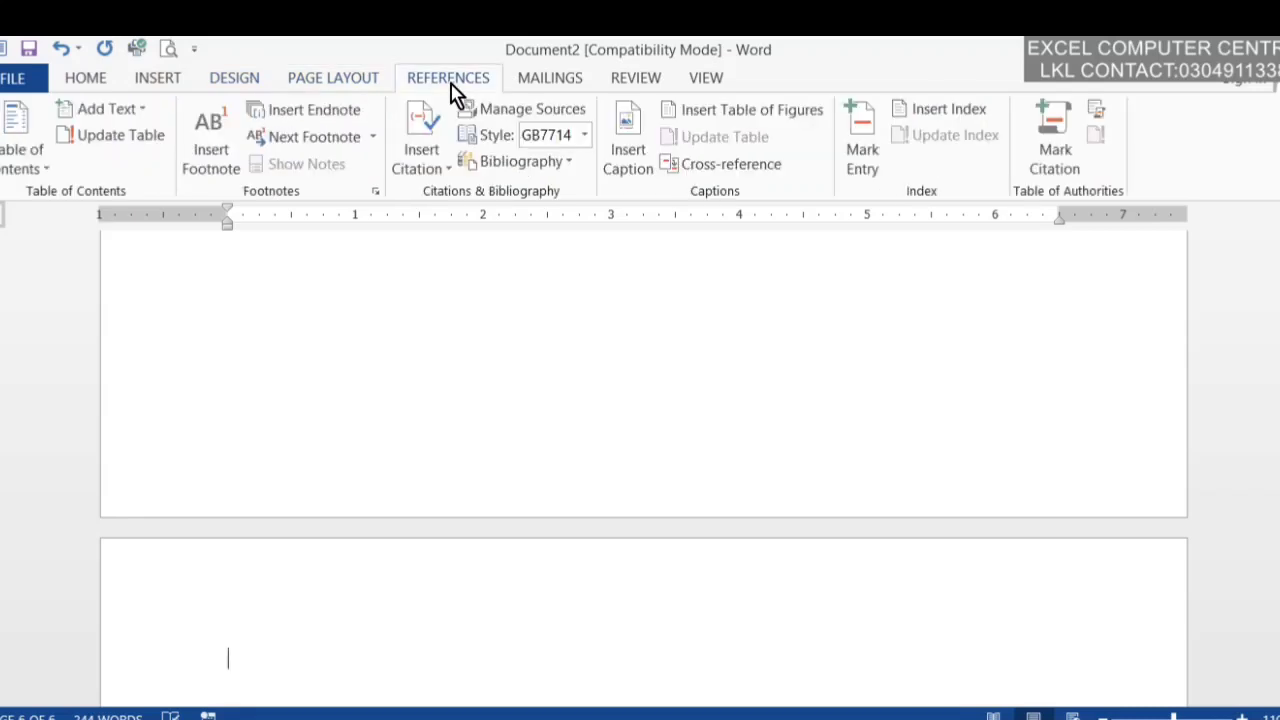
pyautogui.click(22, 133)
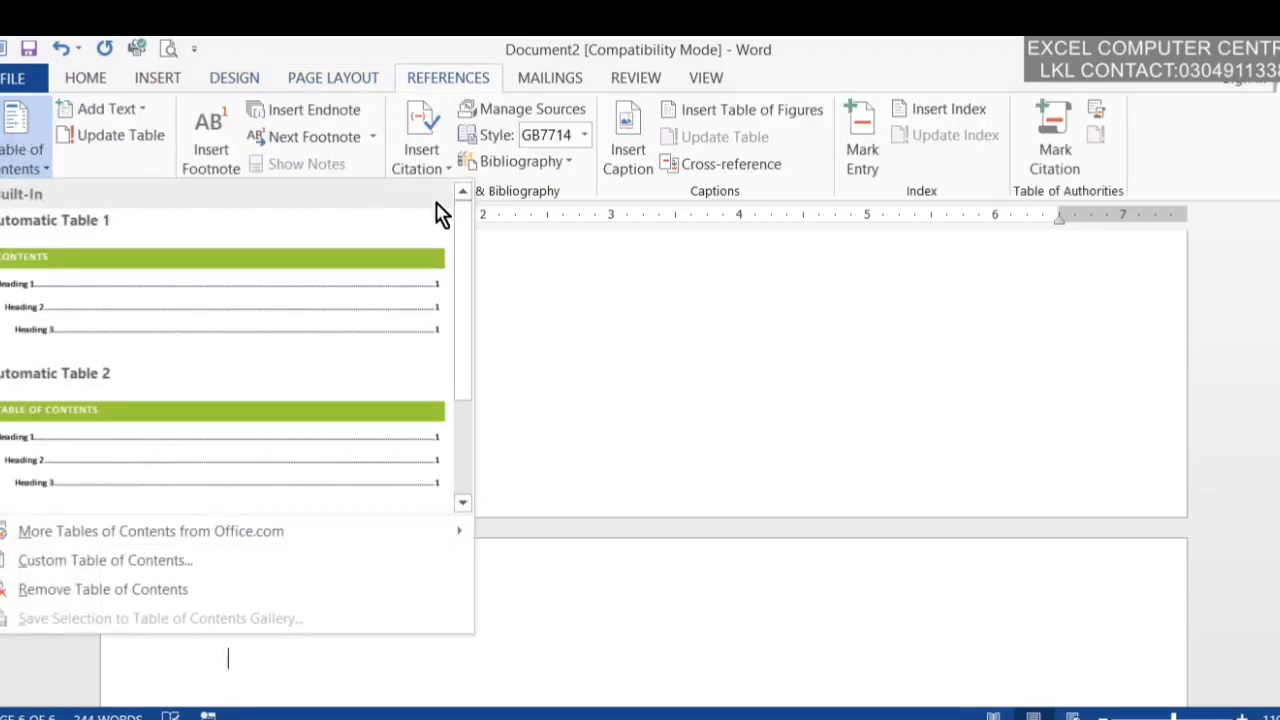
pyautogui.moveTo(472, 271); pyautogui.dragTo(474, 429)
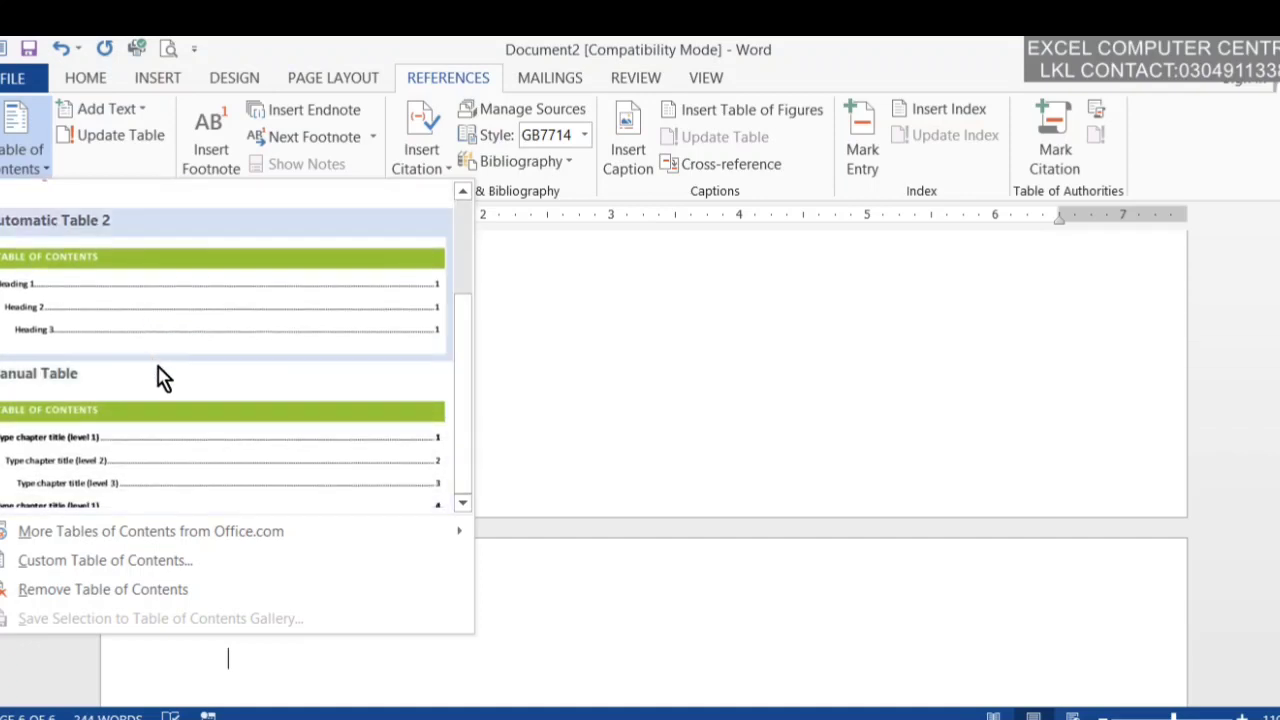
pyautogui.moveTo(472, 331); pyautogui.dragTo(474, 106)
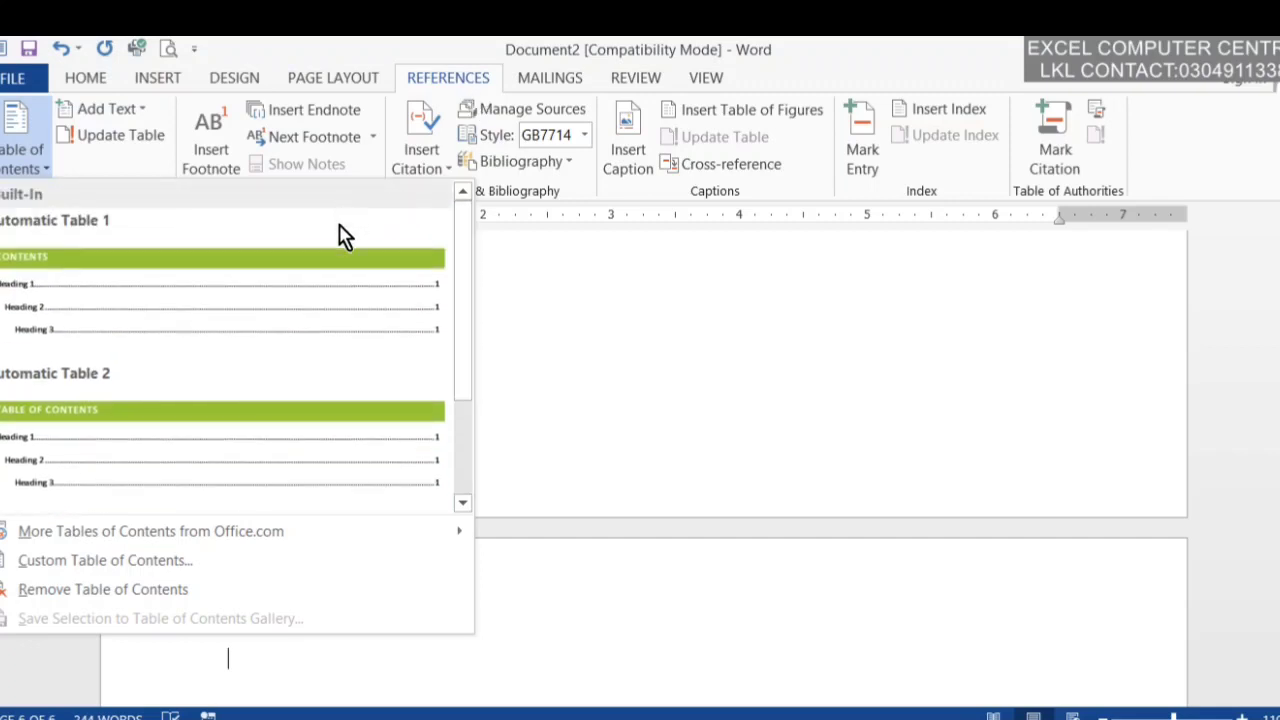
pyautogui.click(337, 302)
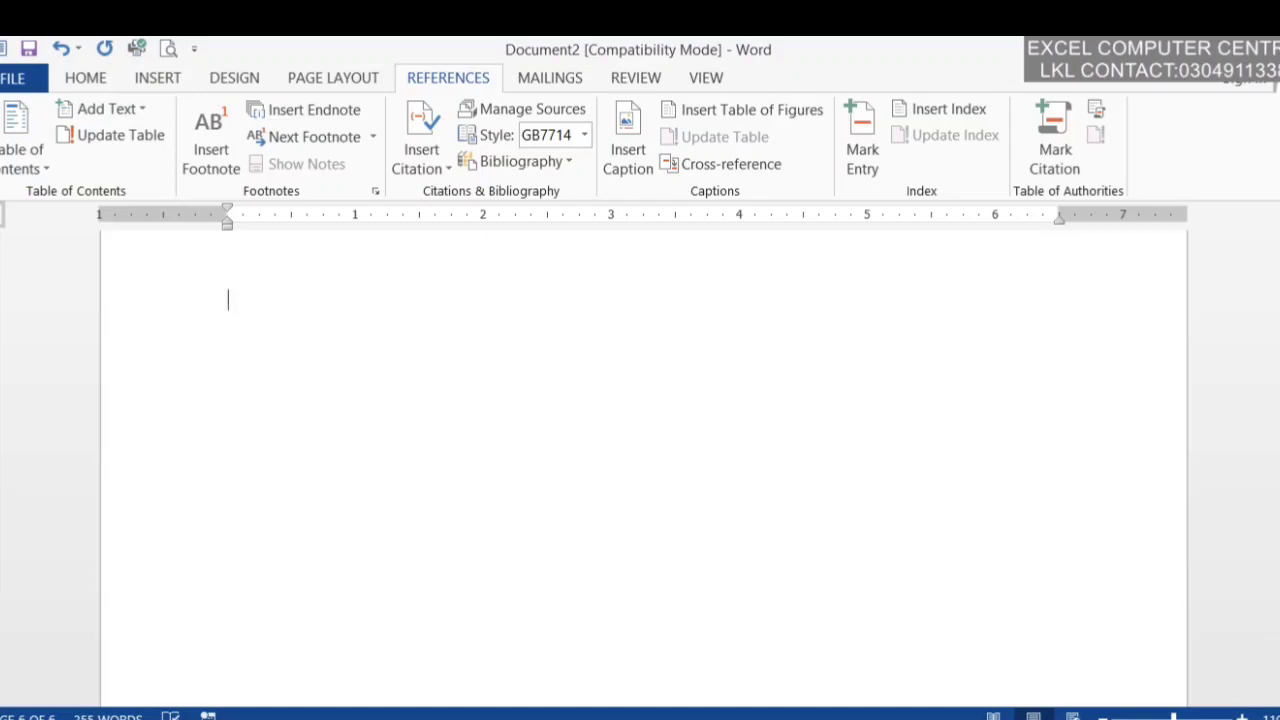
pyautogui.scroll(5, 640, 450)
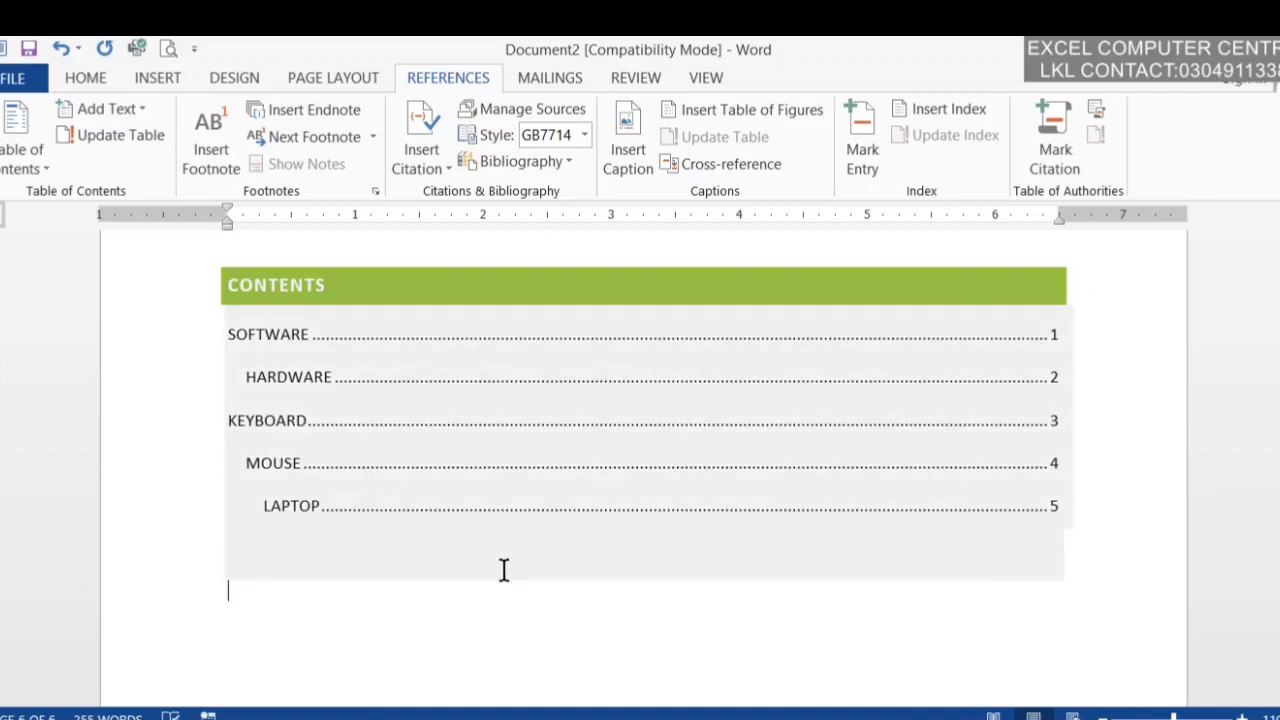
# Test the table of contents links by following the LAPTOP and SOFTWARE entries to their headings.
pyautogui.click(504, 579)
pyautogui.keyDown('ctrl'); pyautogui.click(298, 512); pyautogui.keyUp('ctrl')
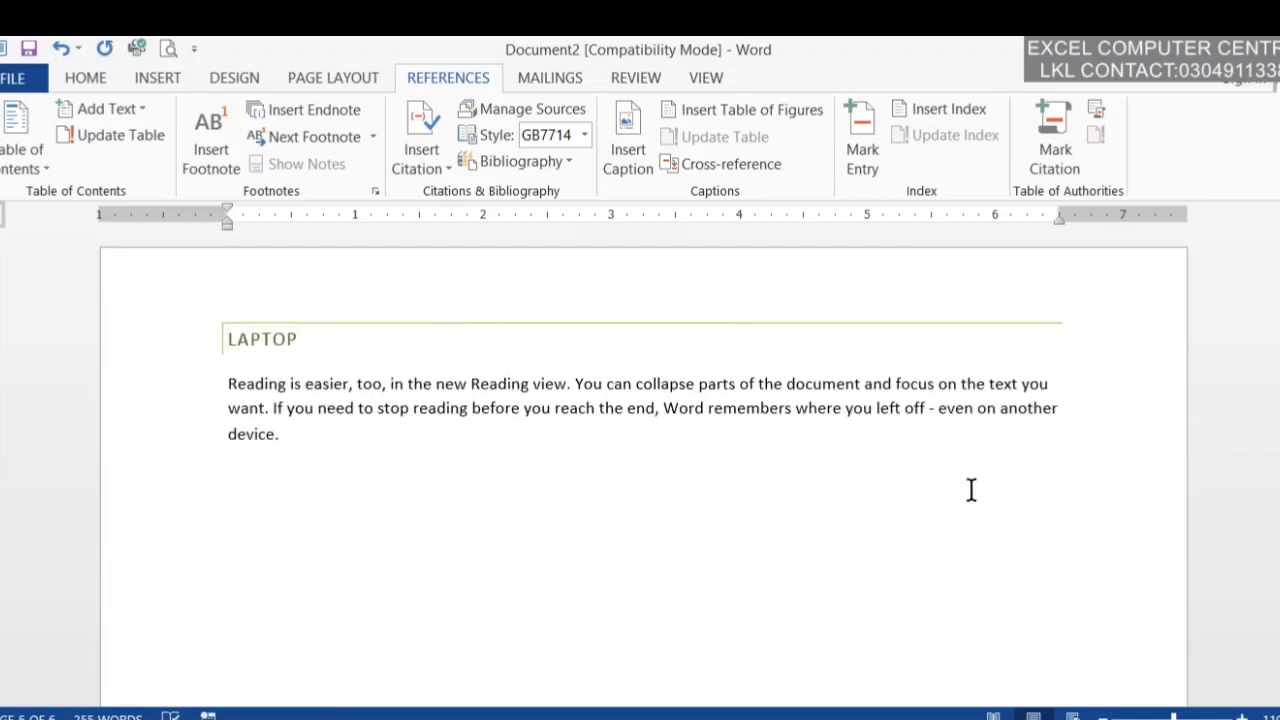
pyautogui.moveTo(1276, 548); pyautogui.dragTo(1276, 240)
pyautogui.click(273, 437)
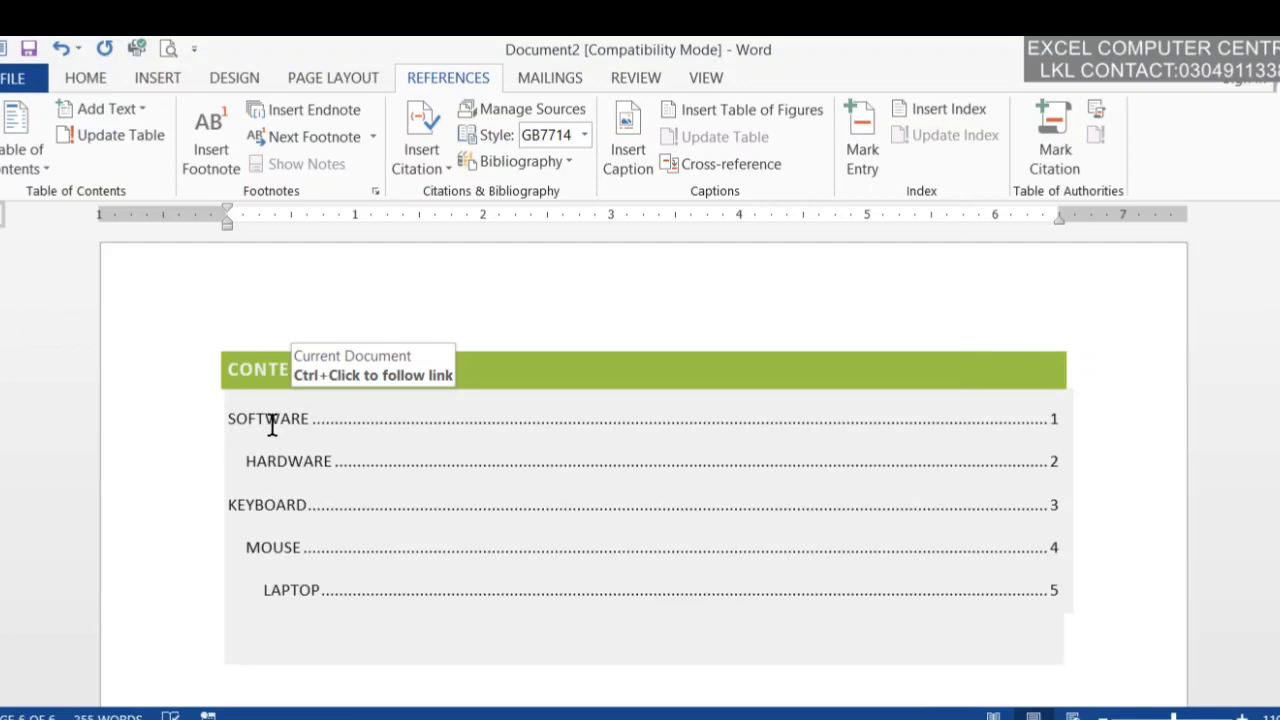
pyautogui.keyDown('ctrl'); pyautogui.click(272, 424); pyautogui.keyUp('ctrl')
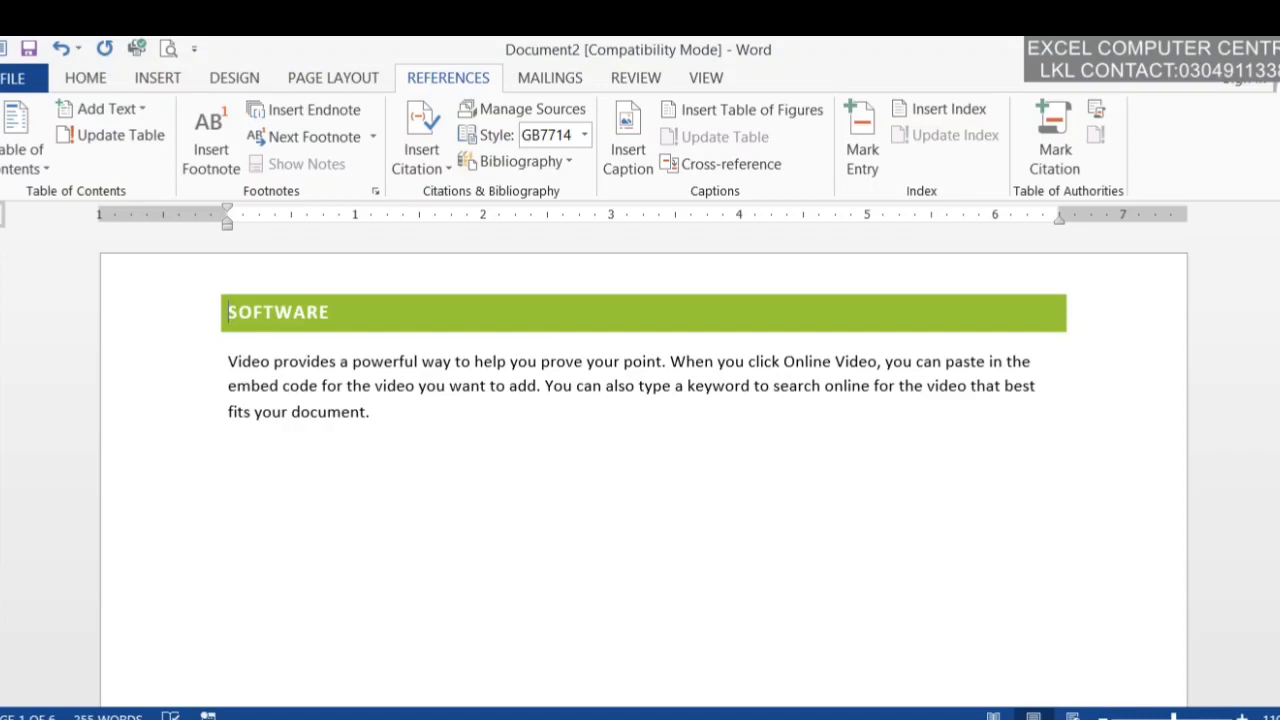
# Below the LAPTOP paragraph, add a COMPUTER line and a paragraph of sample text generated with =RAND(1).
pyautogui.moveTo(1275, 215); pyautogui.dragTo(1275, 293)
pyautogui.click(308, 518)
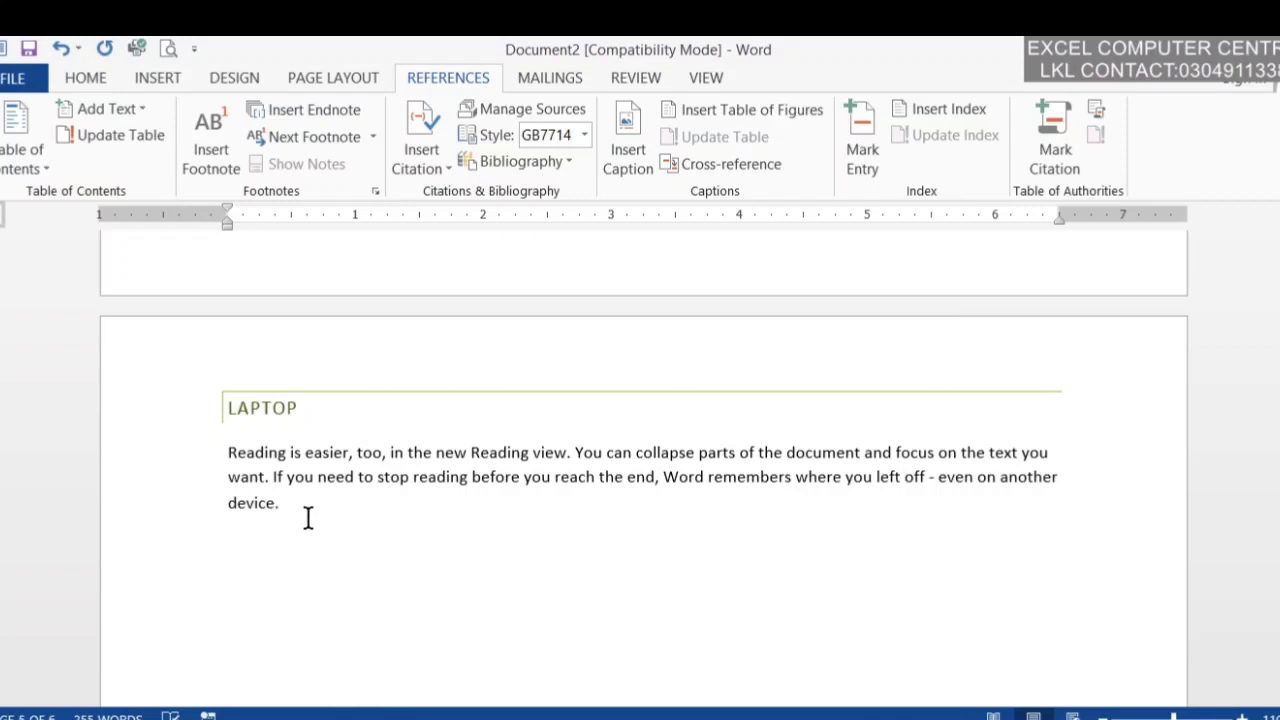
pyautogui.write('COMPUTER')
pyautogui.write('=RAND(1')
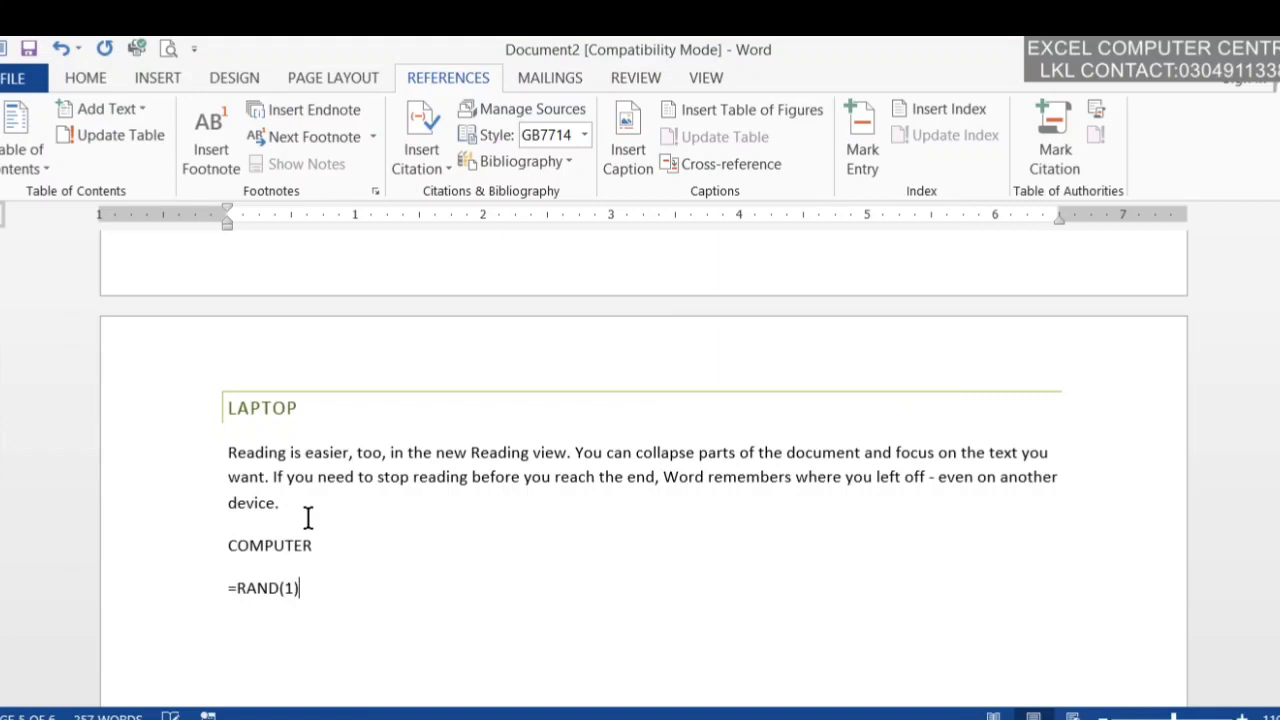
pyautogui.press('Return')
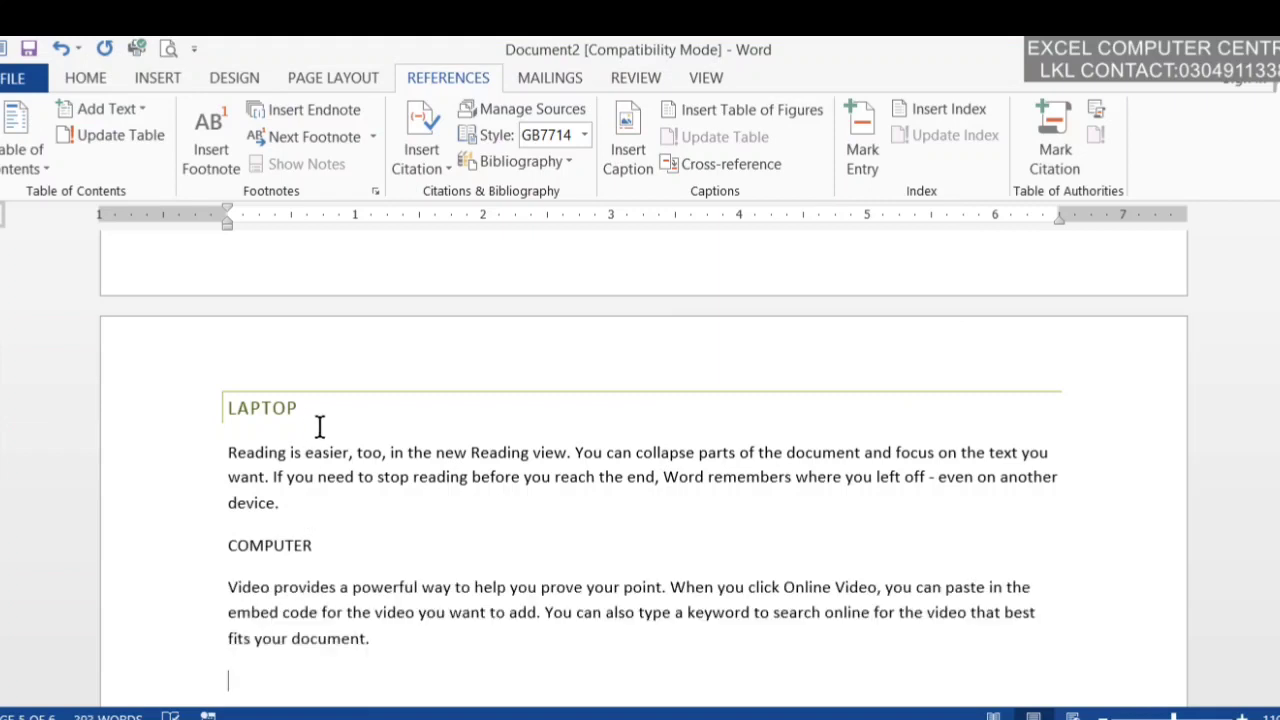
# Apply the Heading 1 style to the COMPUTER line.
pyautogui.click(308, 548)
pyautogui.click(98, 78)
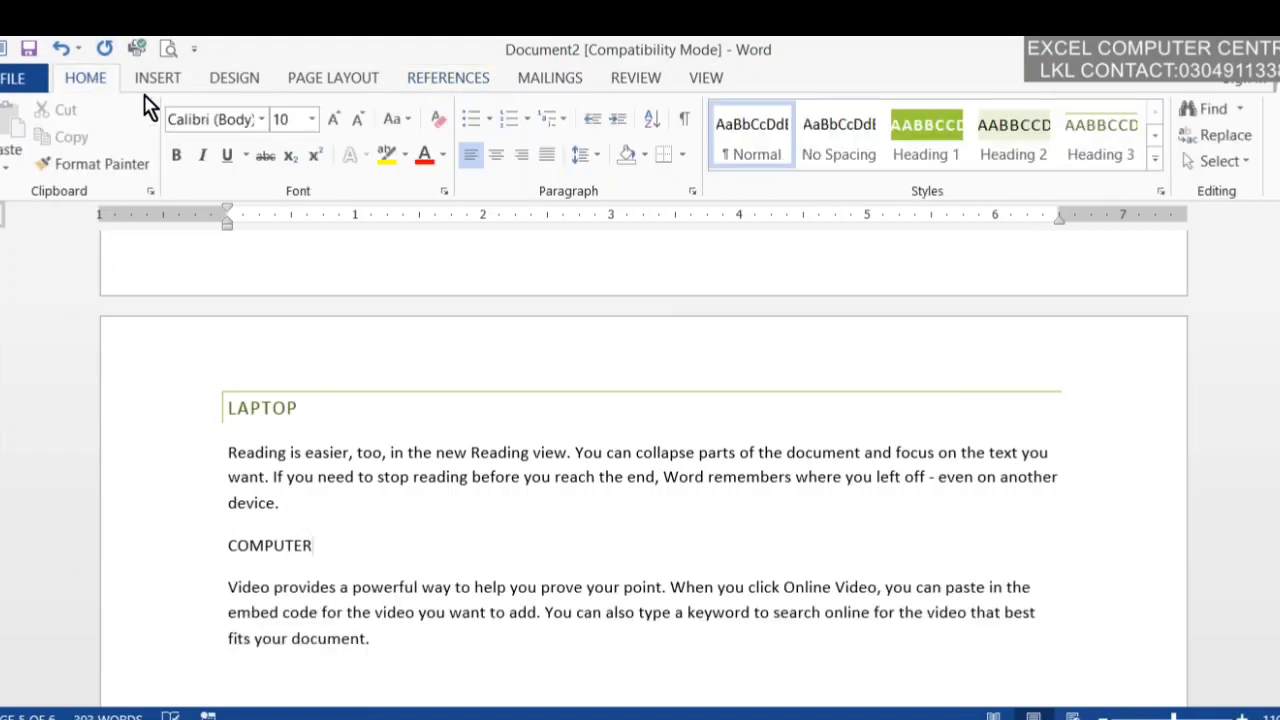
pyautogui.click(955, 138)
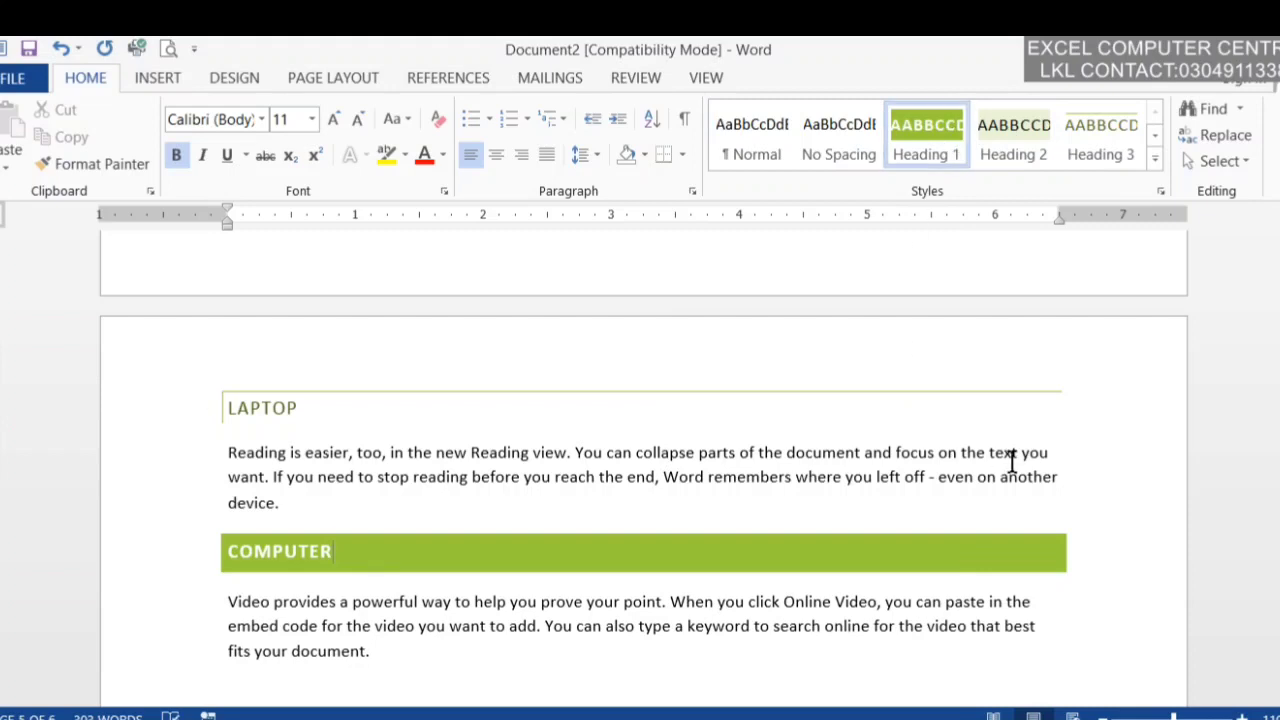
# Check which table of contents level is assigned to the COMPUTER heading and to the LAPTOP heading.
pyautogui.click(432, 84)
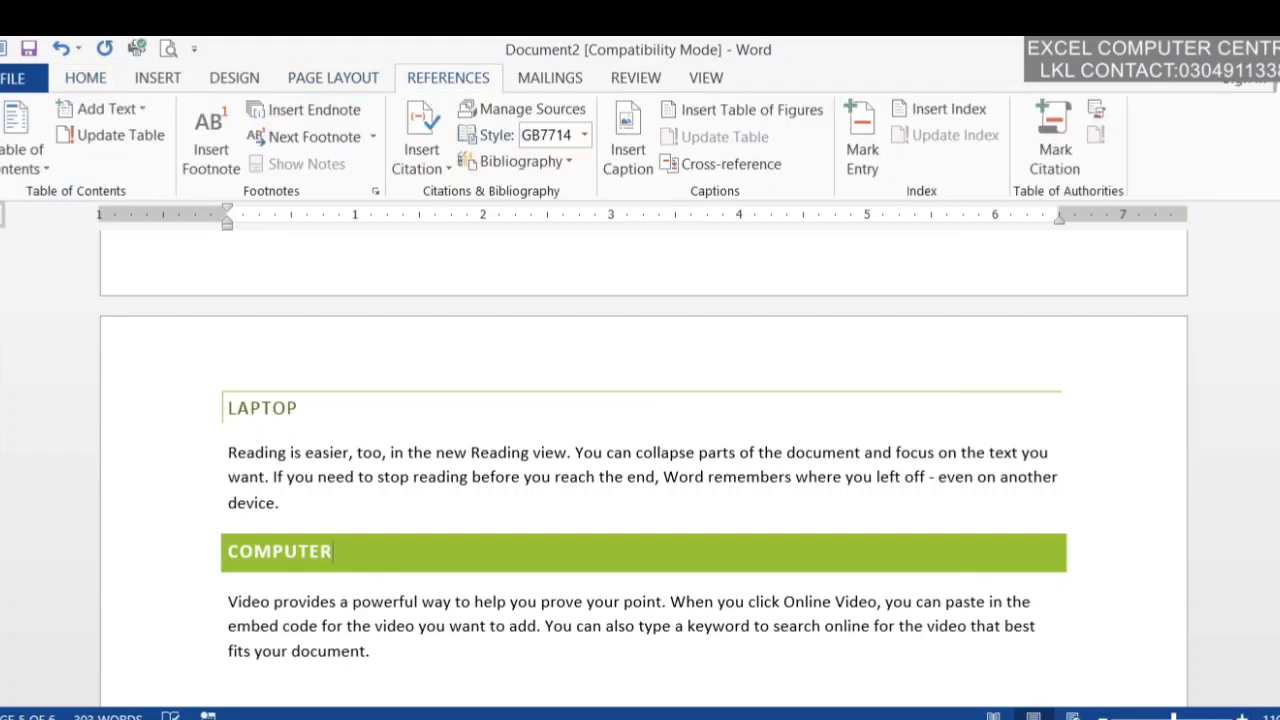
pyautogui.click(92, 116)
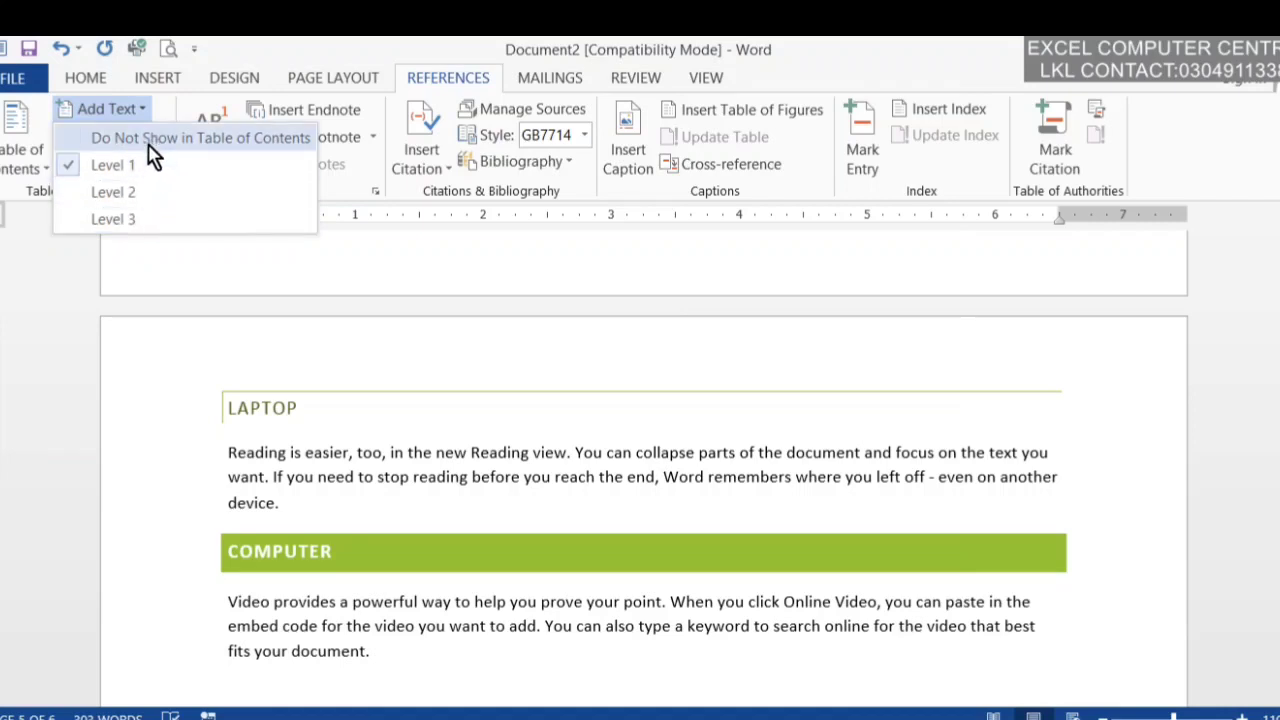
pyautogui.click(355, 551)
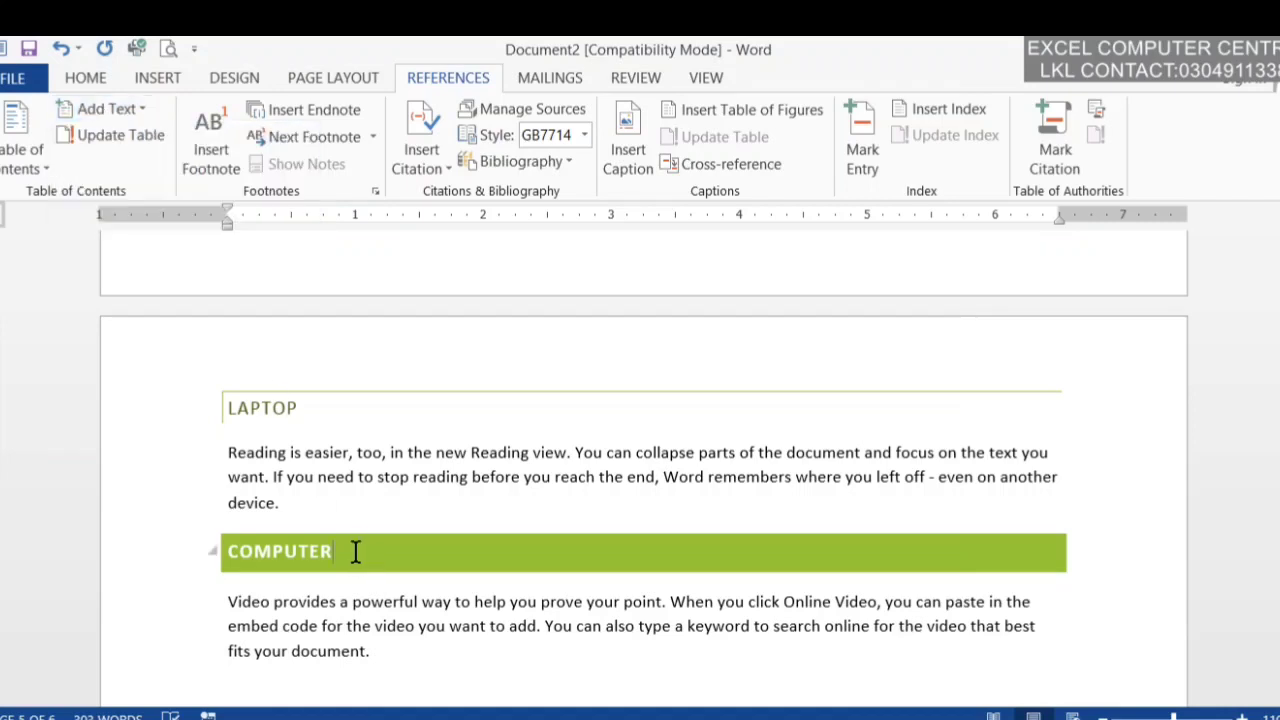
pyautogui.click(138, 111)
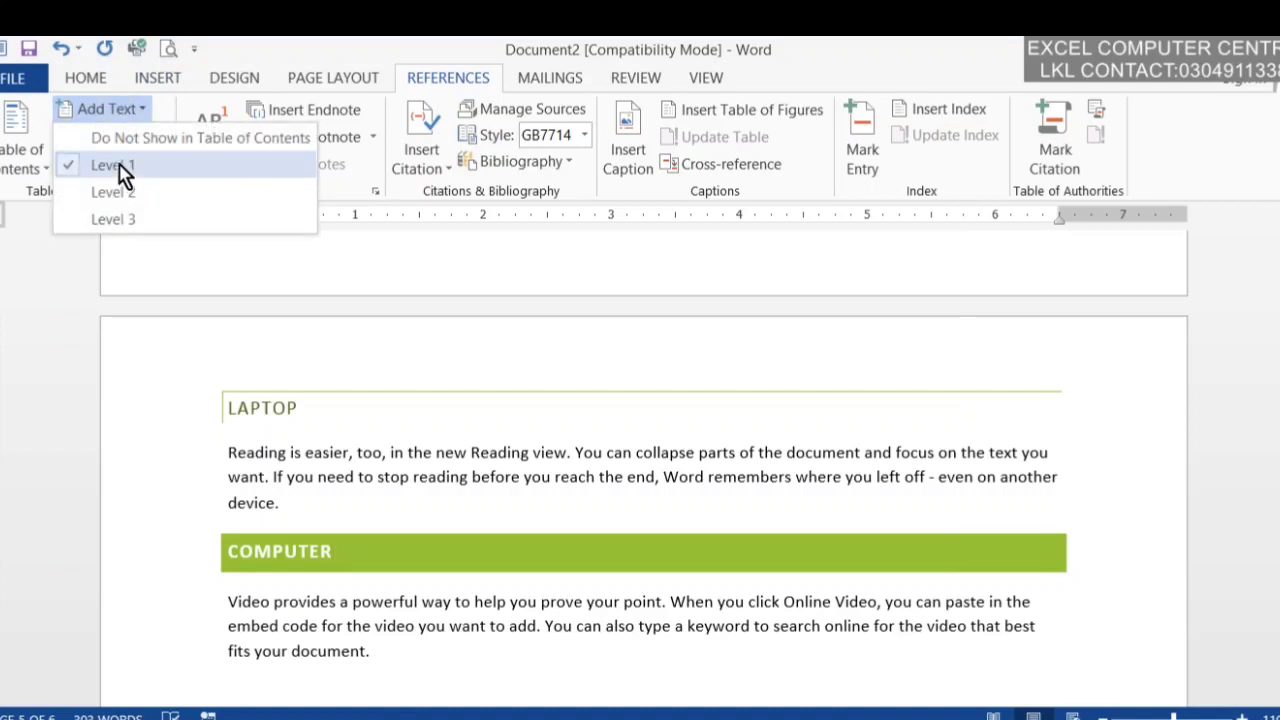
pyautogui.click(326, 414)
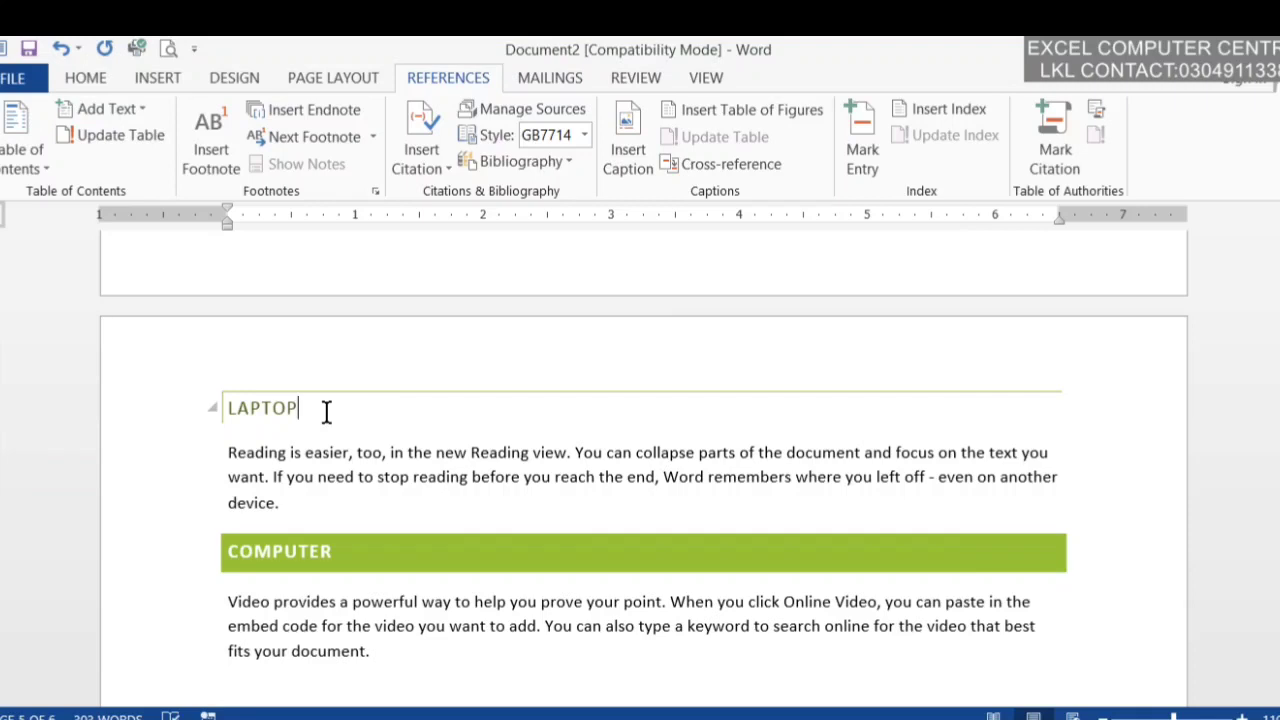
pyautogui.click(112, 110)
pyautogui.click(112, 228)
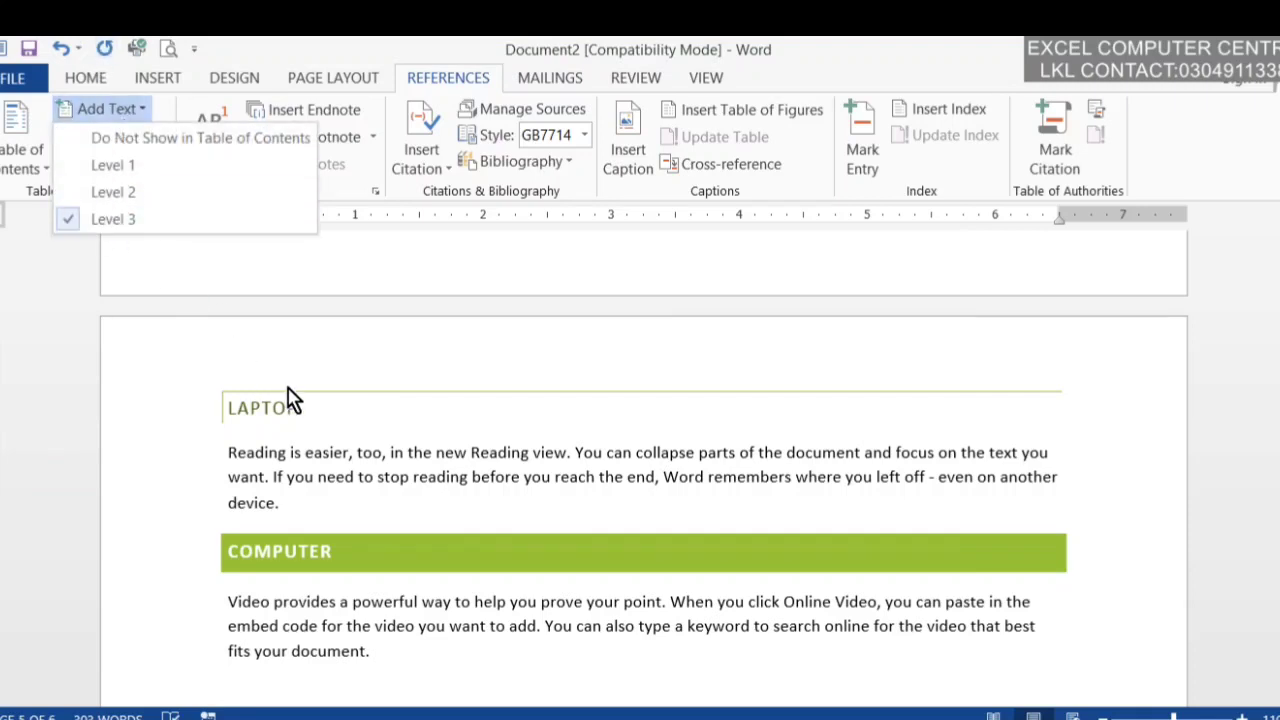
pyautogui.click(128, 110)
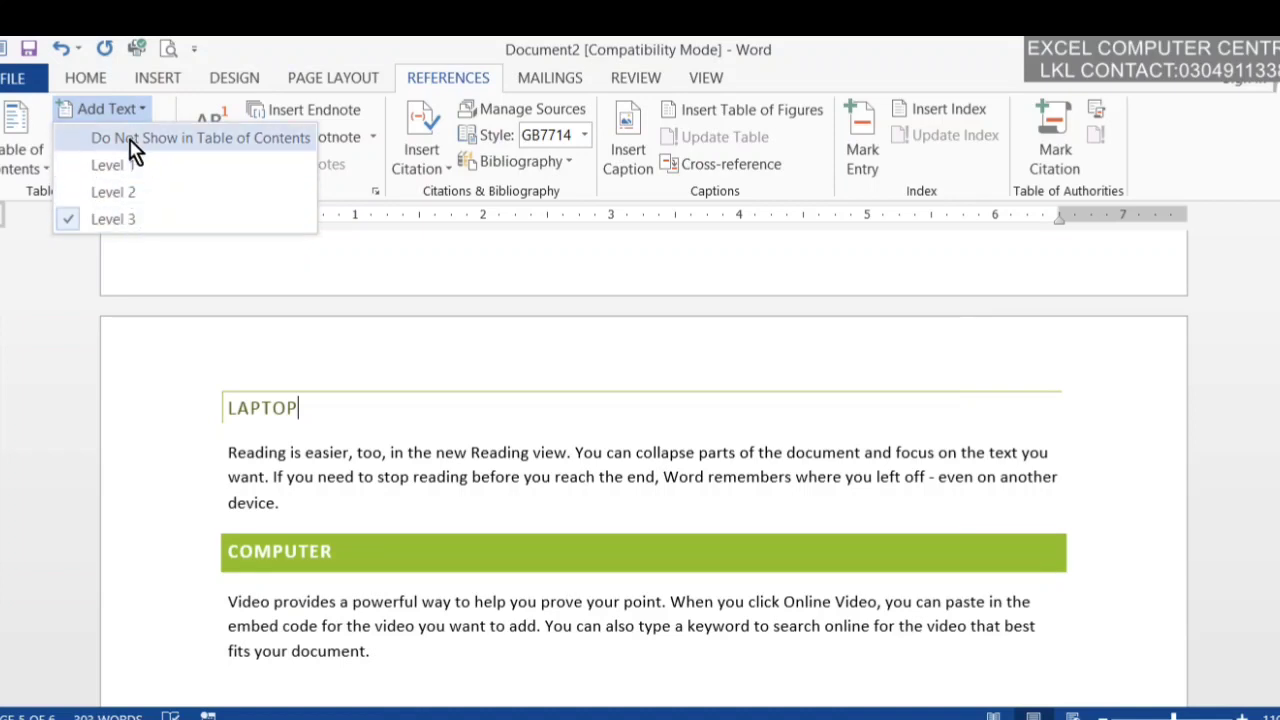
pyautogui.click(312, 470)
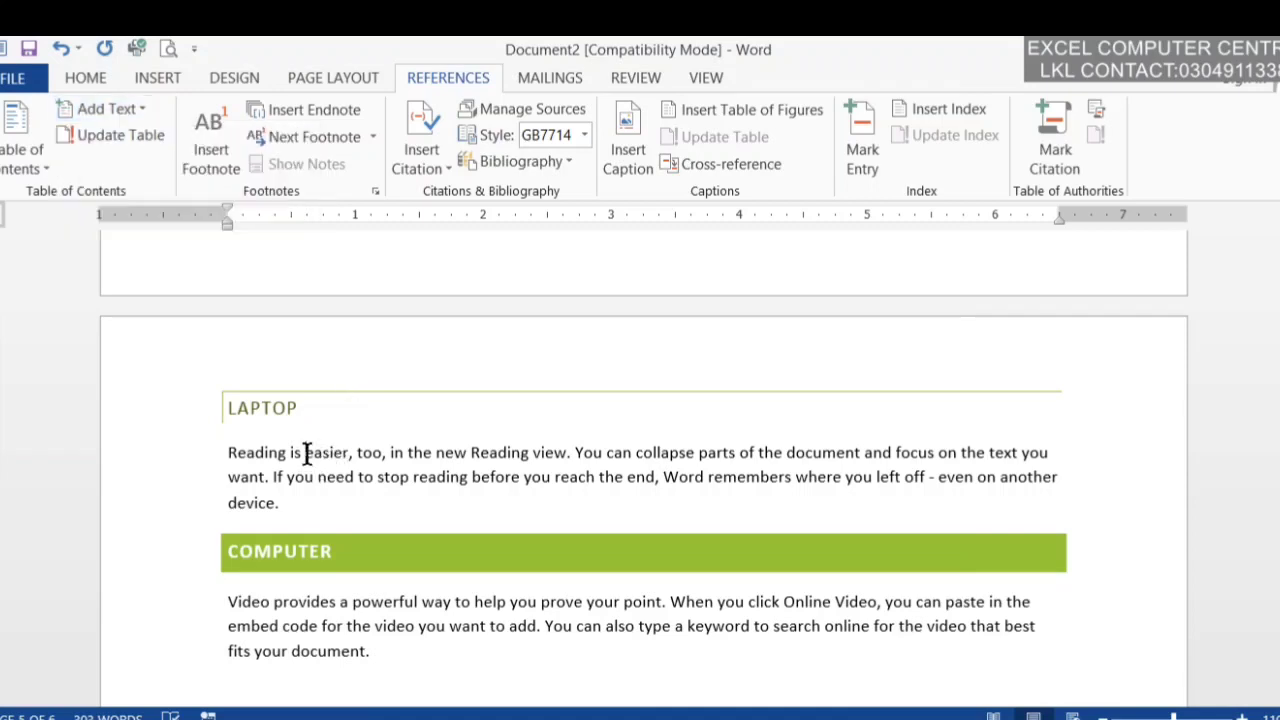
# Check the table of contents level of the body paragraph under LAPTOP and compare it with the COMPUTER and LAPTOP headings.
pyautogui.click(345, 477)
pyautogui.click(108, 112)
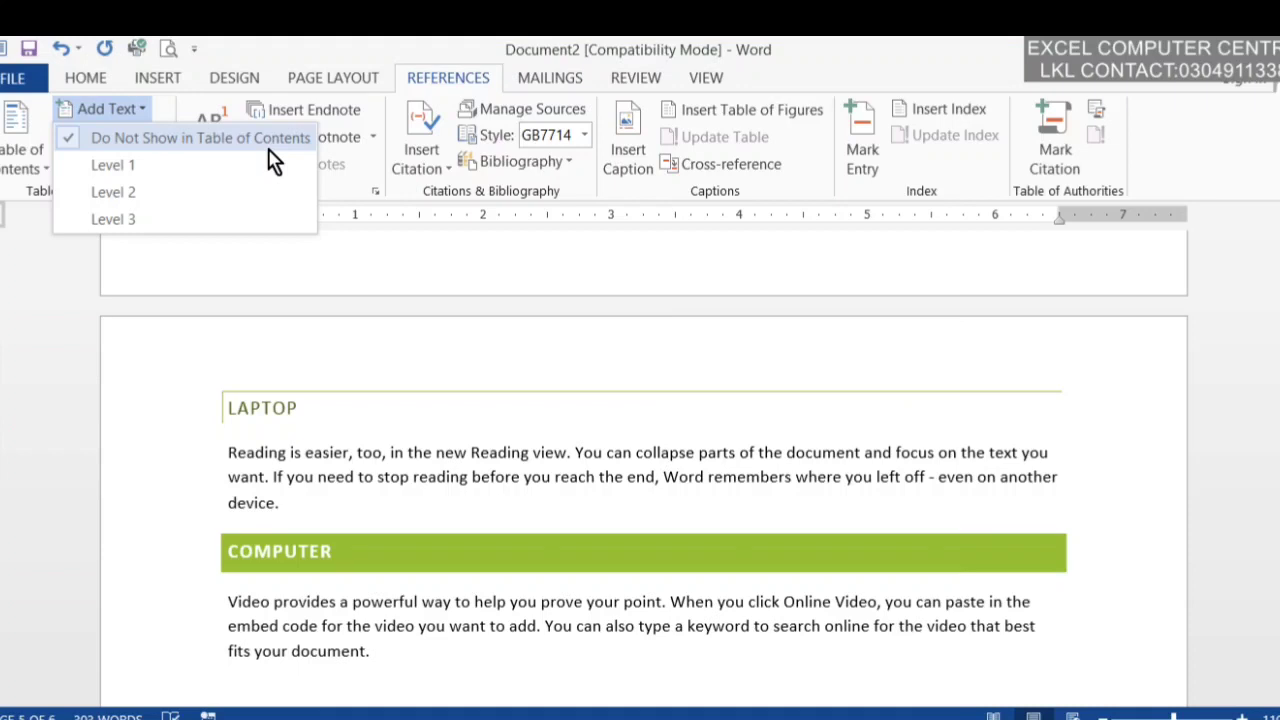
pyautogui.click(343, 455)
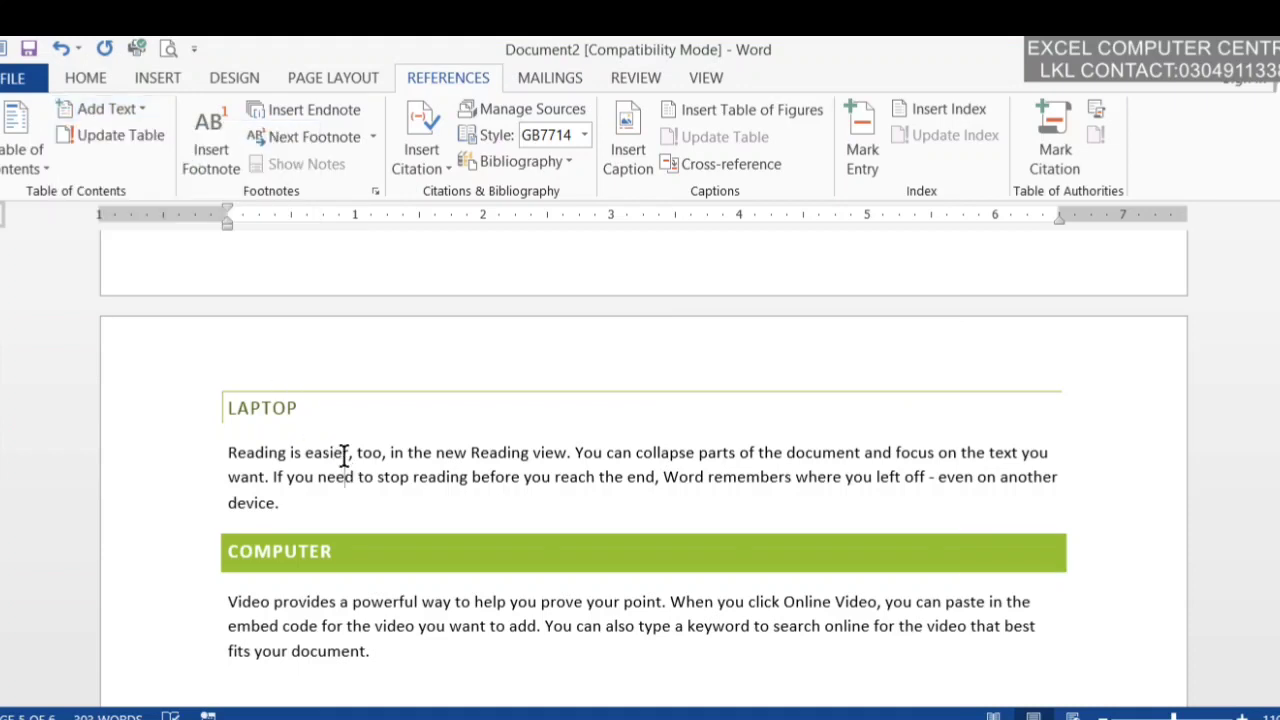
pyautogui.click(131, 108)
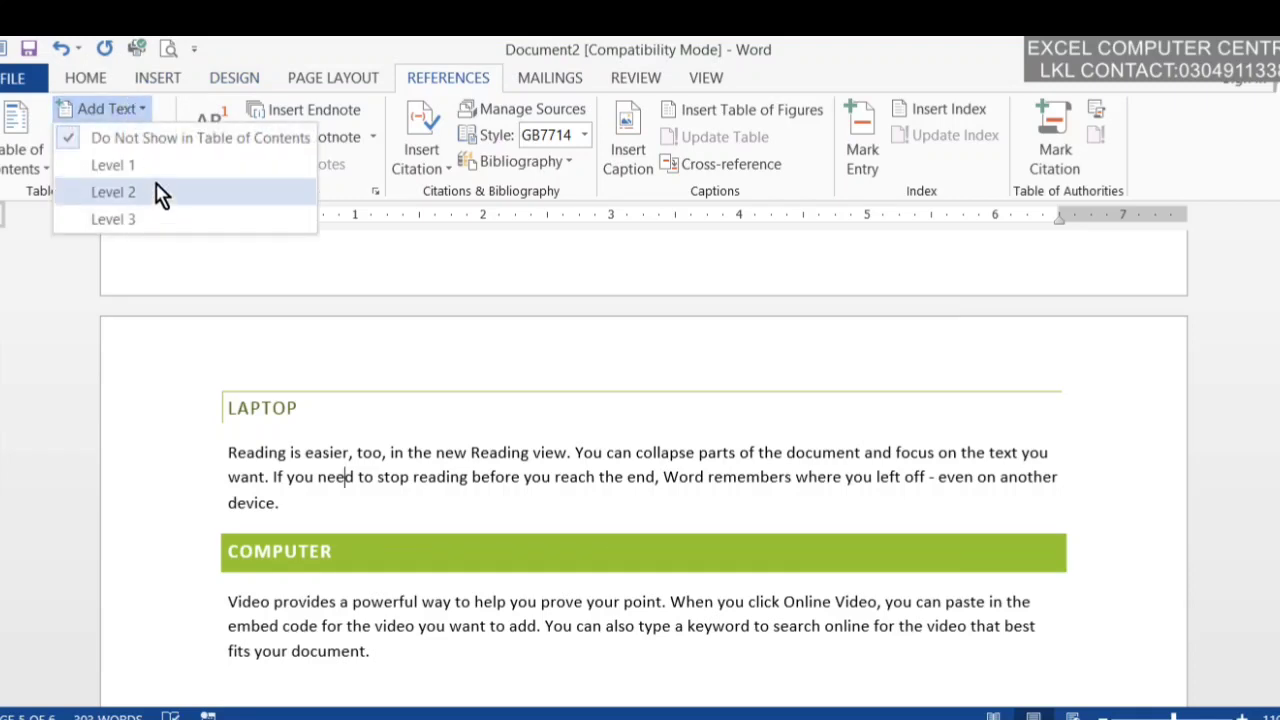
pyautogui.click(250, 405)
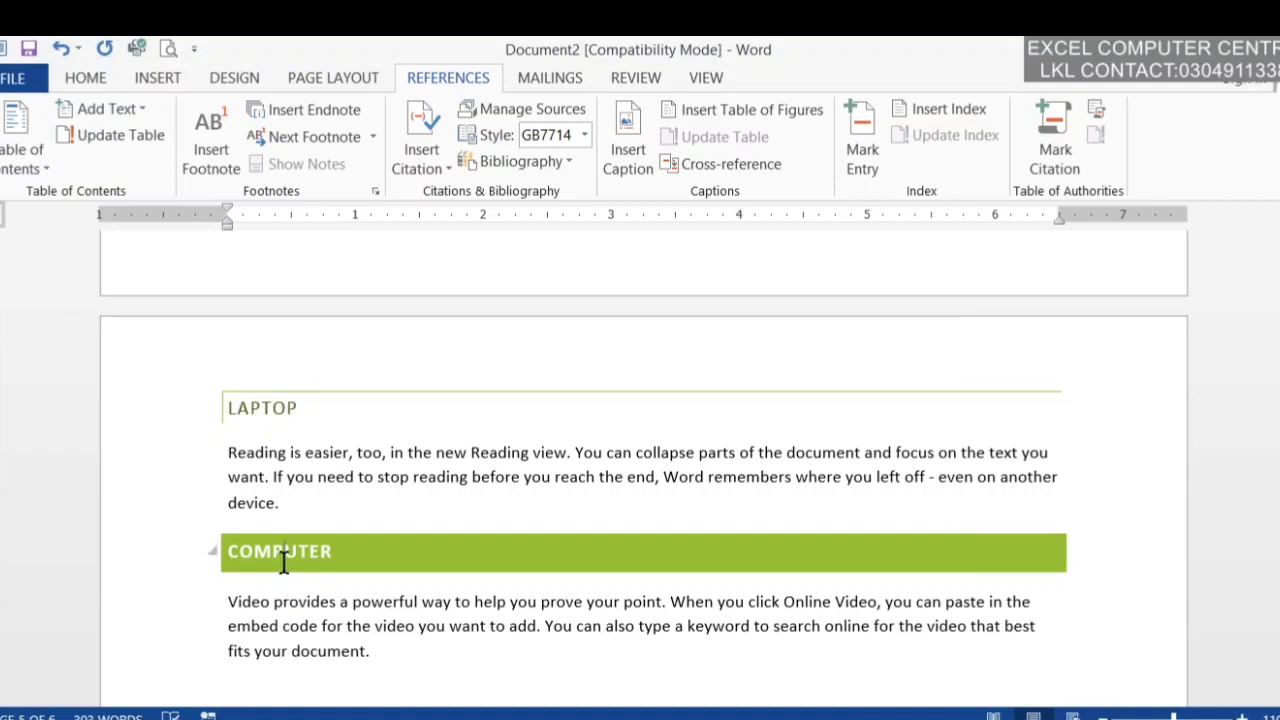
pyautogui.click(146, 109)
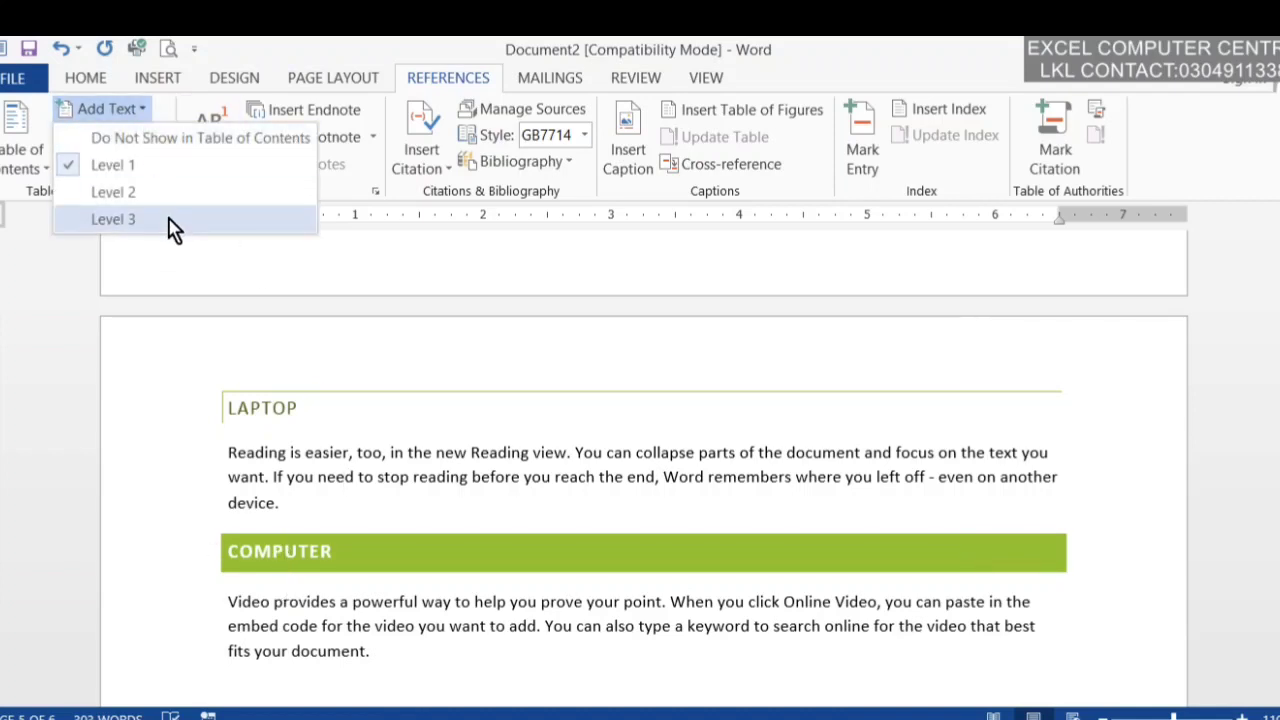
pyautogui.click(276, 410)
pyautogui.click(126, 109)
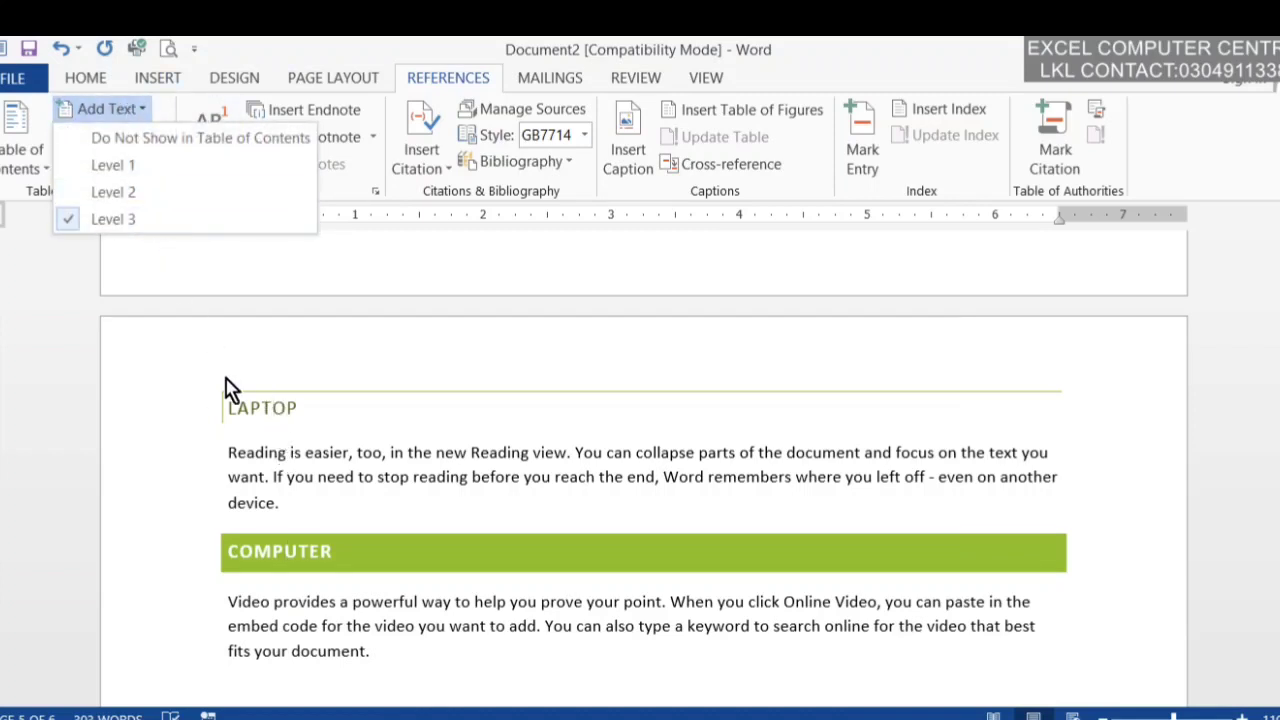
pyautogui.click(850, 385)
# Update the entire table of contents, not just the page numbers, to include the COMPUTER heading.
pyautogui.moveTo(1272, 543); pyautogui.dragTo(1272, 549)
pyautogui.click(700, 495)
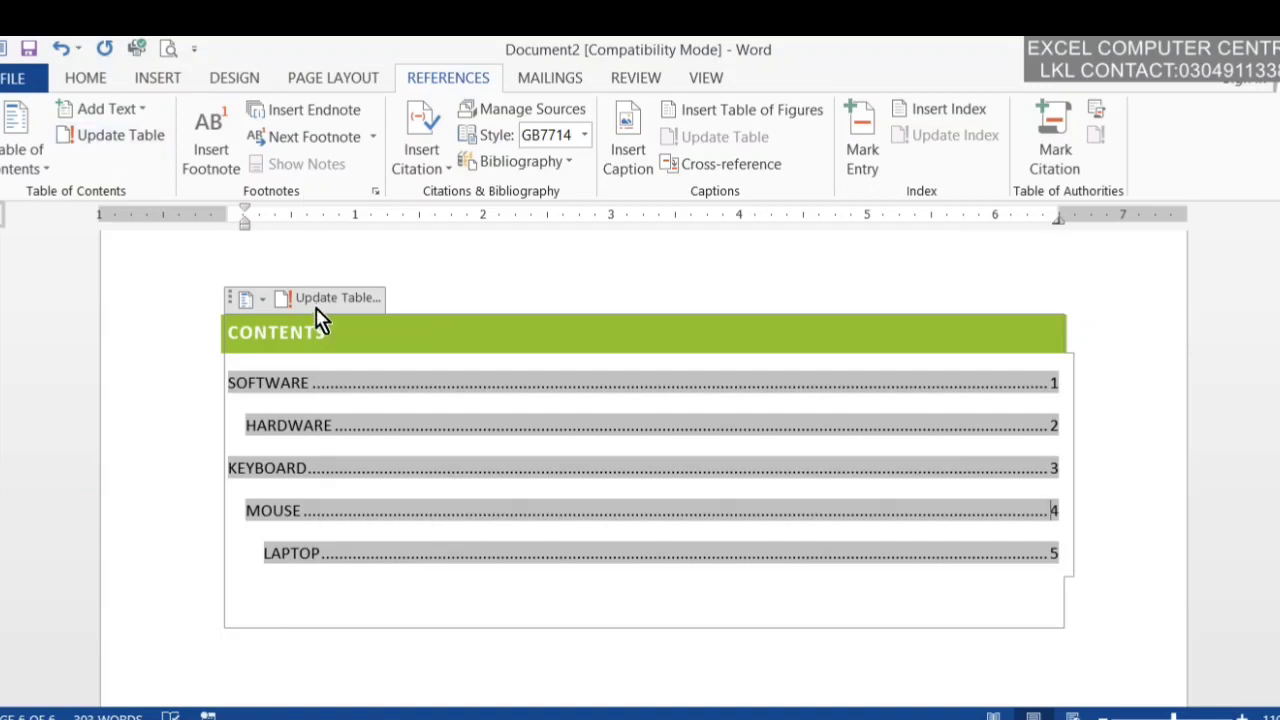
pyautogui.click(100, 138)
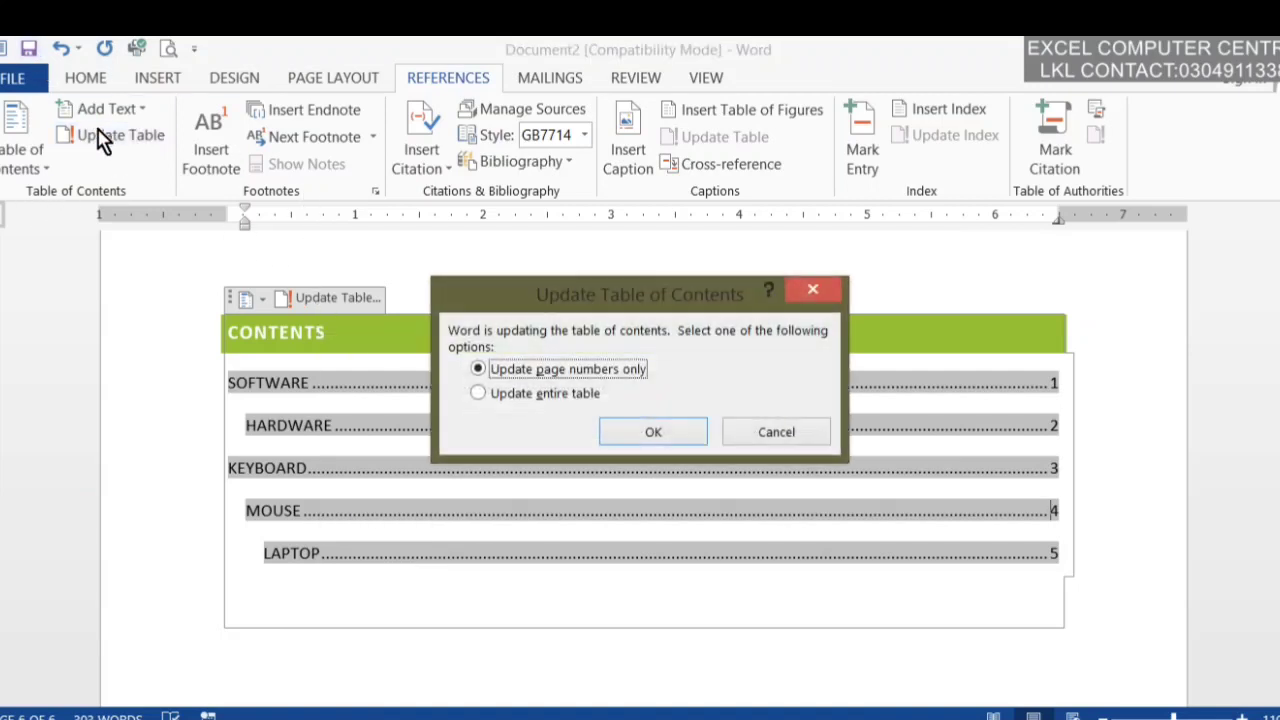
pyautogui.moveTo(588, 310); pyautogui.dragTo(691, 130)
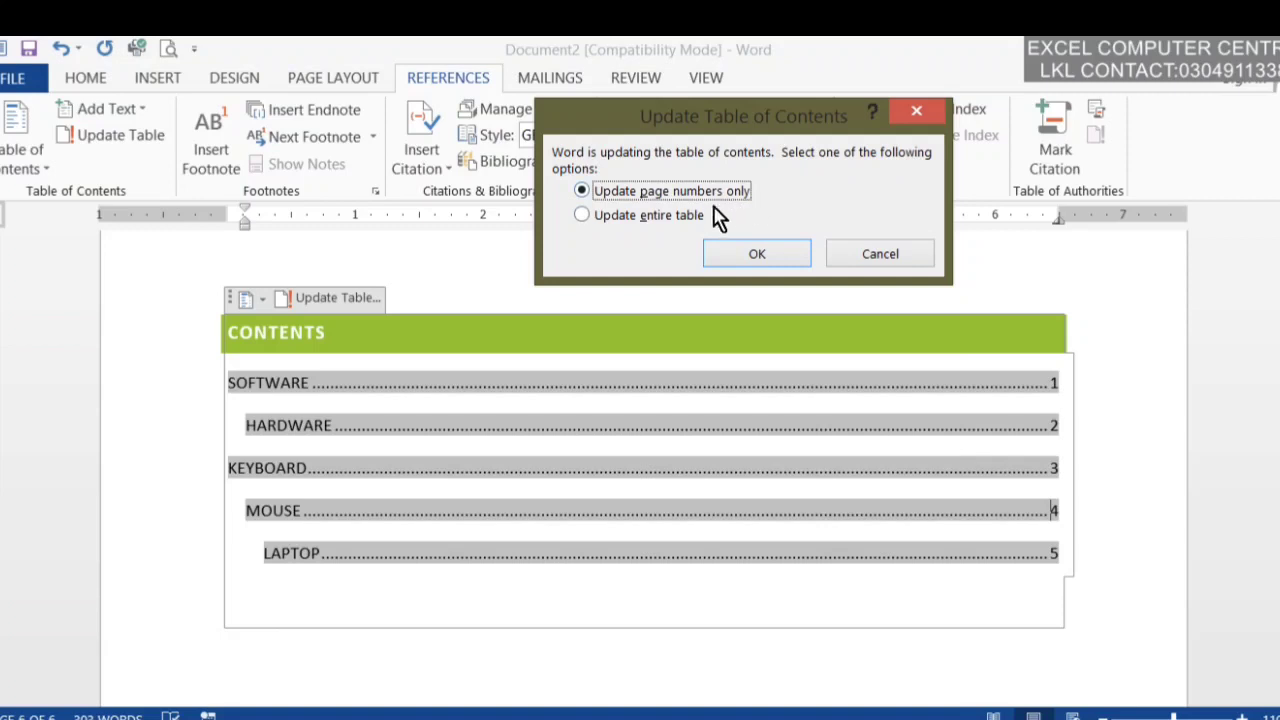
pyautogui.click(650, 228)
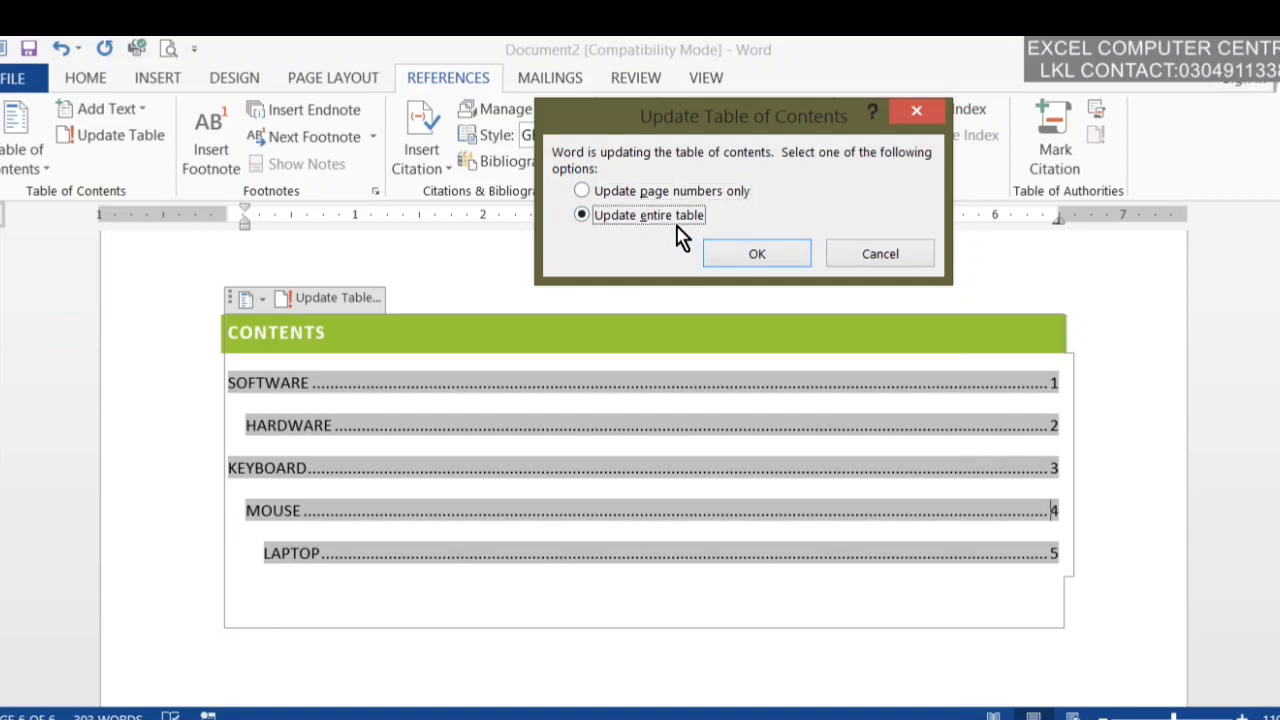
pyautogui.click(717, 256)
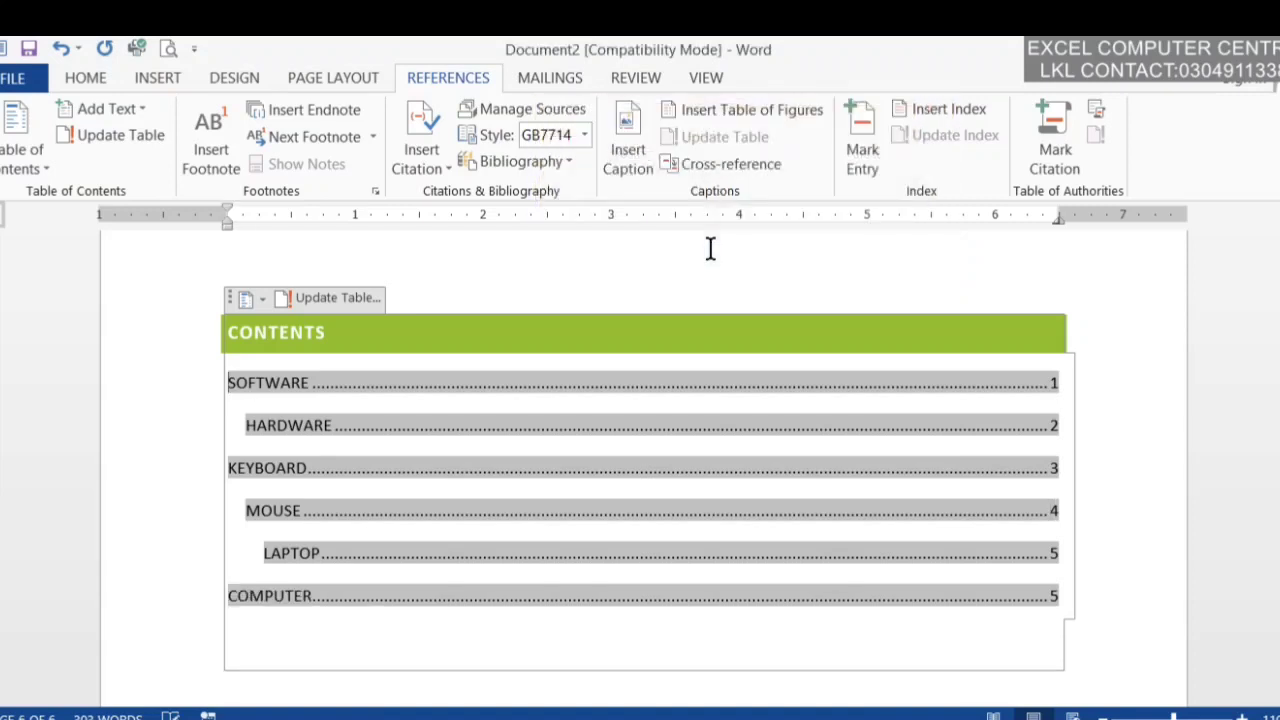
pyautogui.click(549, 630)
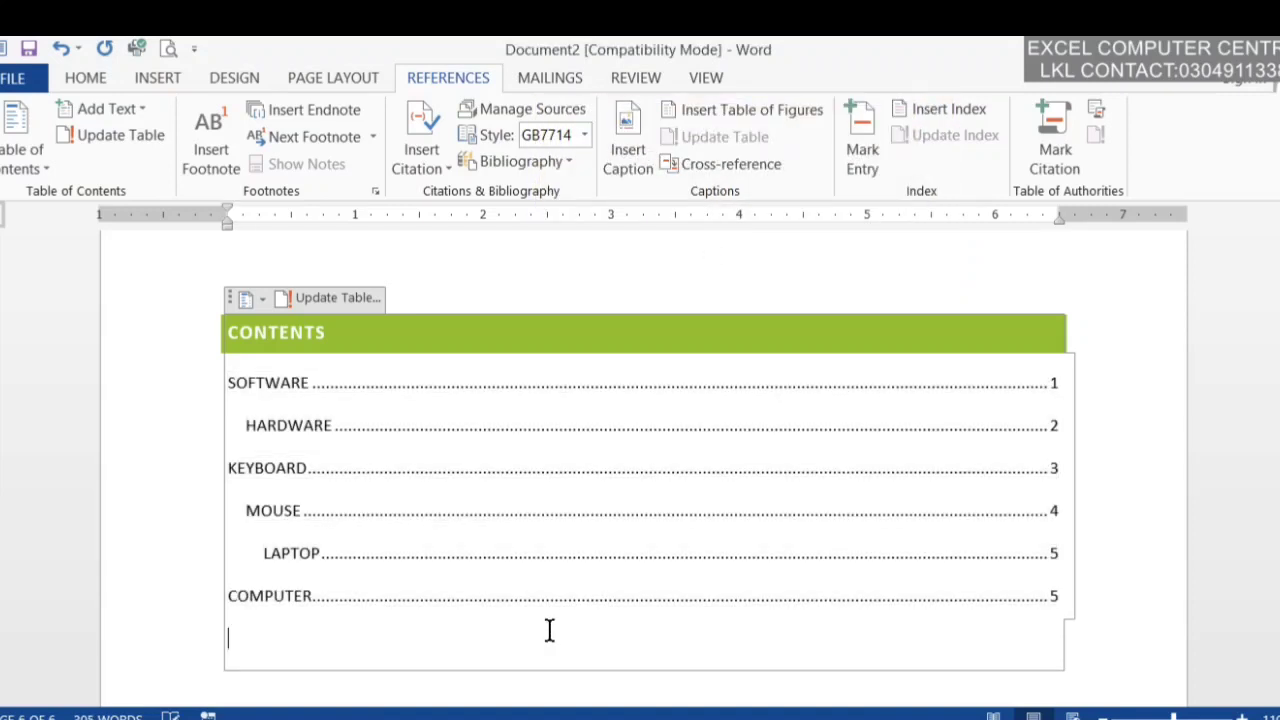
pyautogui.click(515, 610)
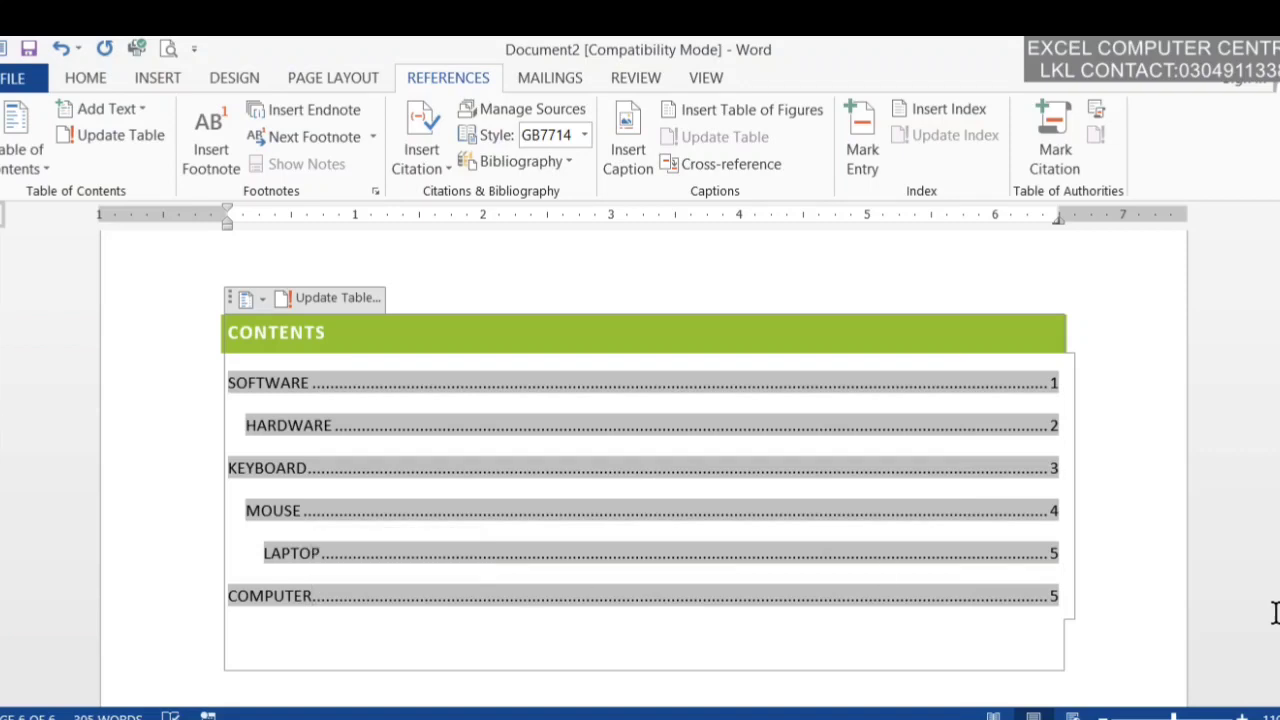
# Format the words "To make" at the start of the HARDWARE paragraph as bold, size 20, with yellow highlighting.
pyautogui.scroll(15, 640, 450)
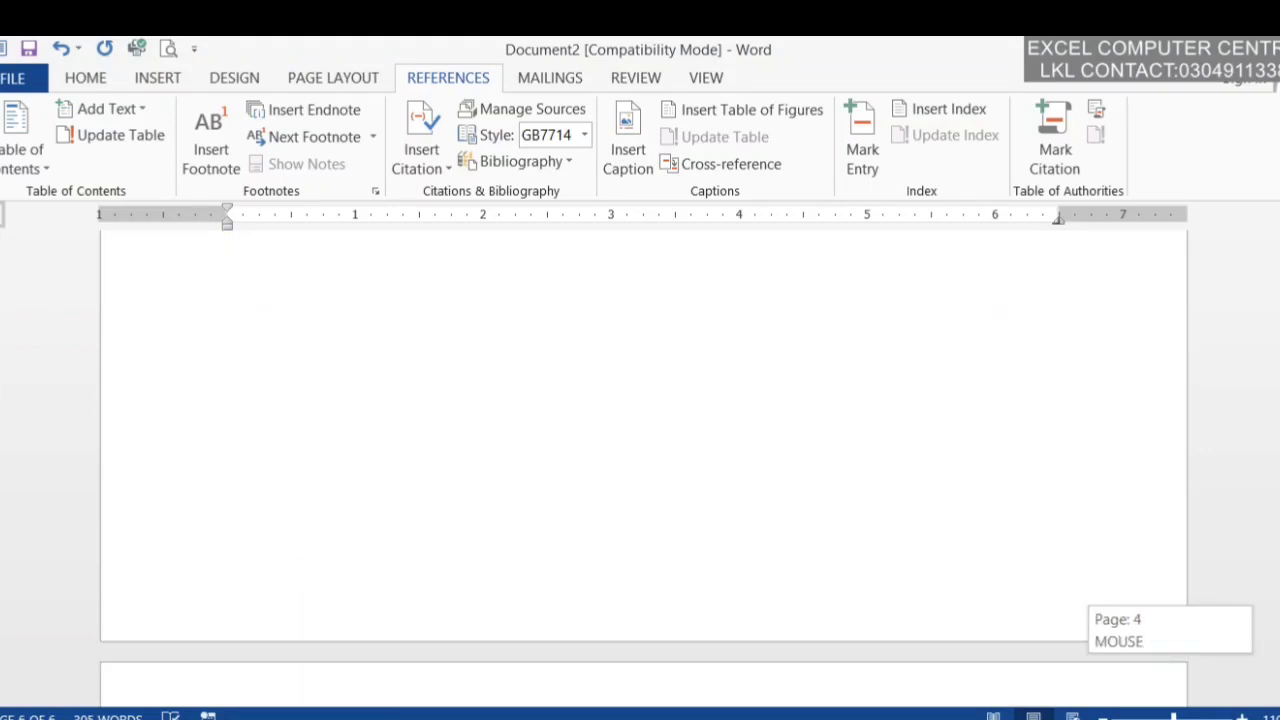
pyautogui.scroll(-5, 640, 450)
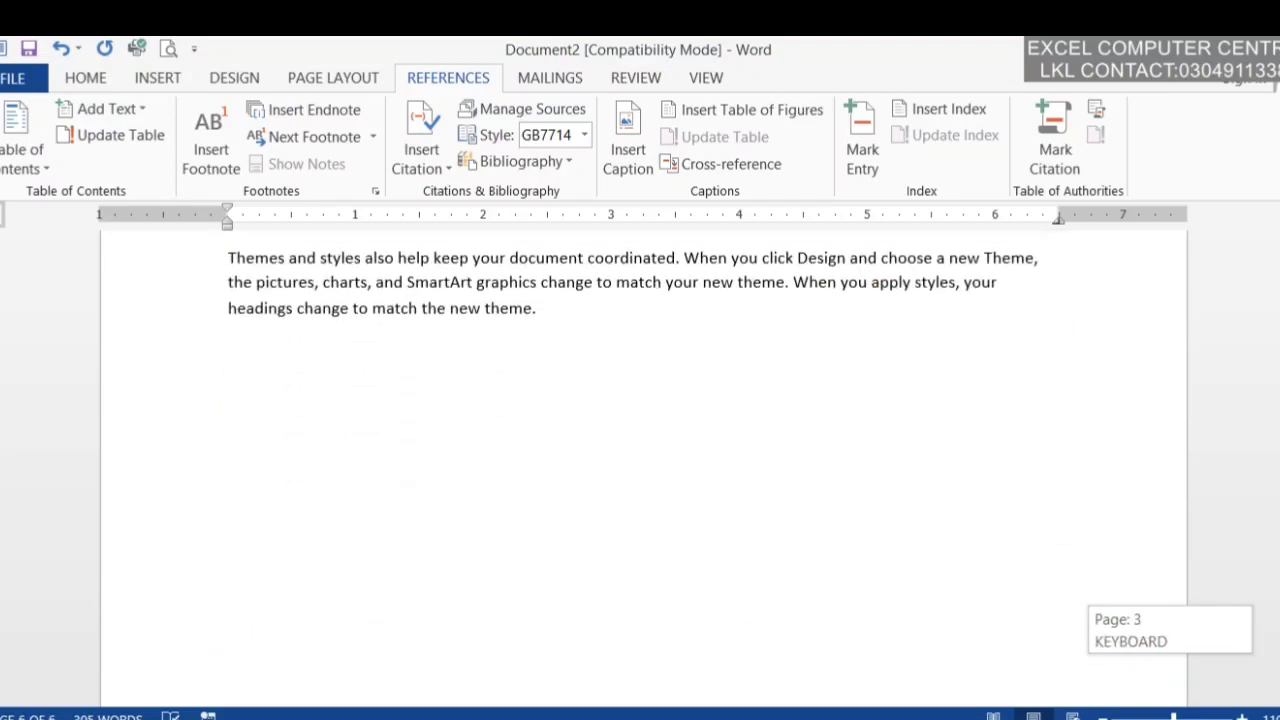
pyautogui.scroll(4, 640, 450)
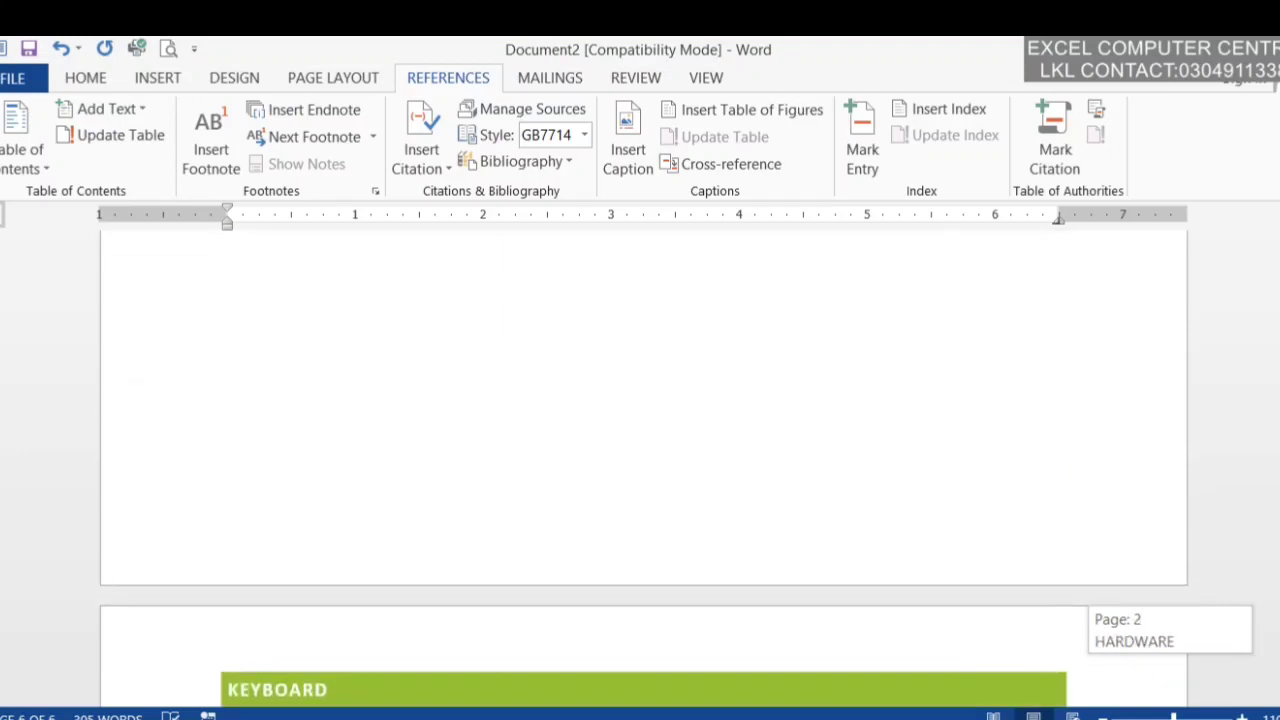
pyautogui.scroll(10, 640, 450)
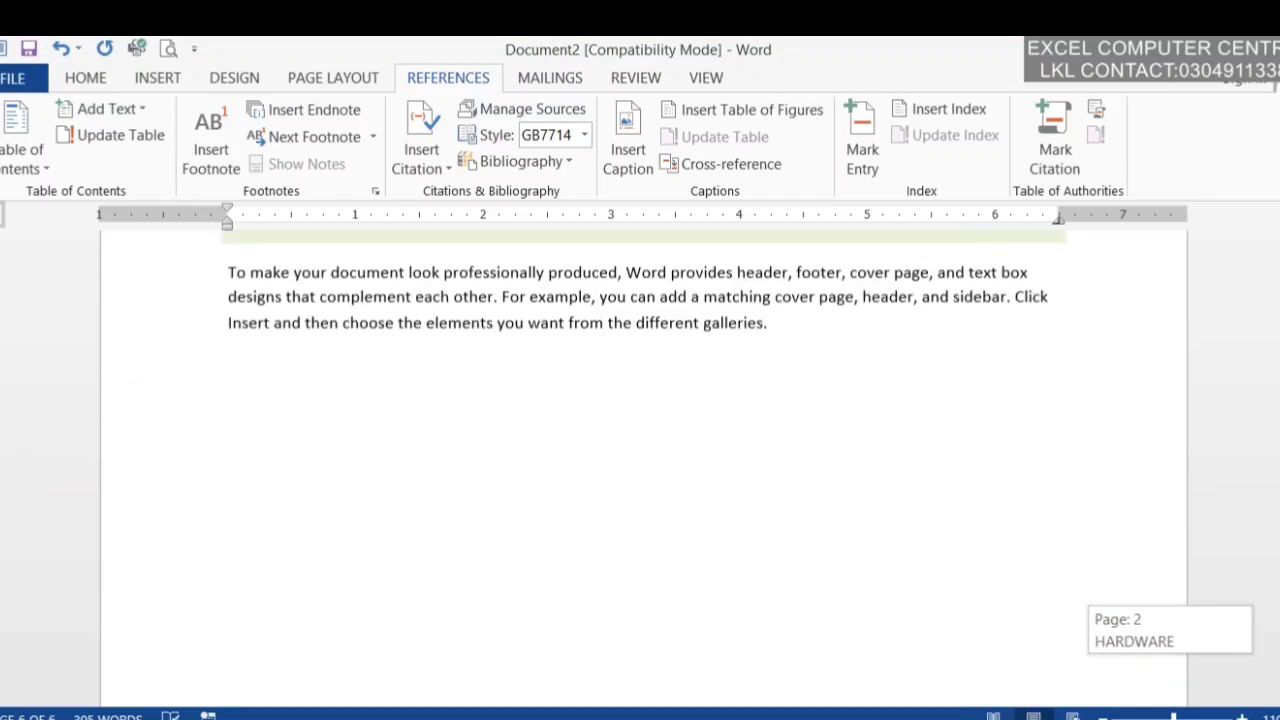
pyautogui.scroll(-5, 640, 450)
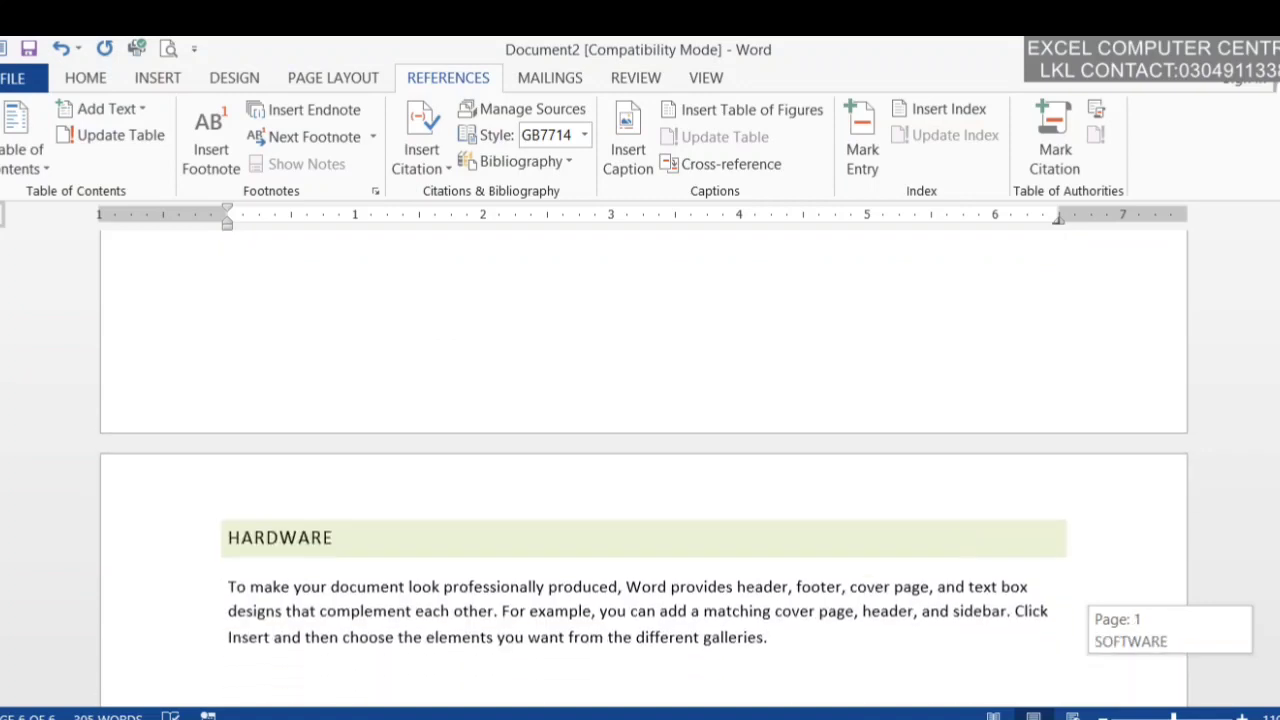
pyautogui.moveTo(287, 593); pyautogui.dragTo(200, 591)
pyautogui.click(92, 82)
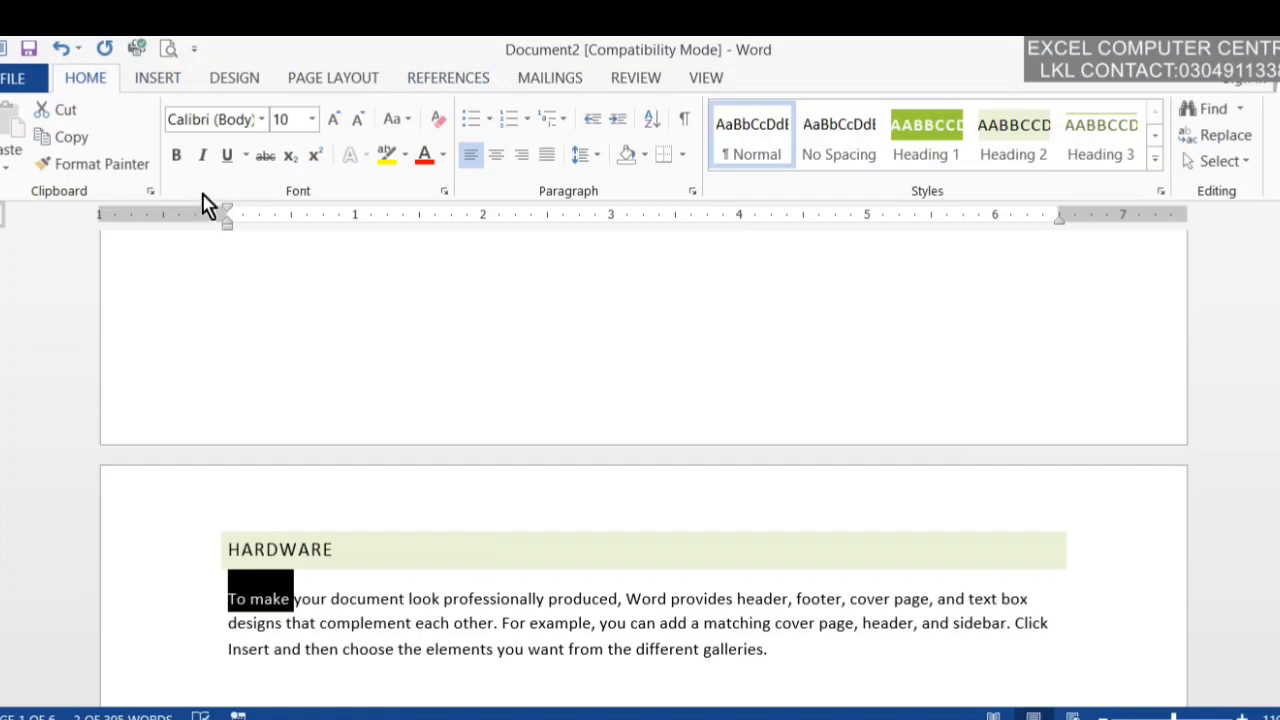
pyautogui.click(176, 156)
pyautogui.click(338, 120)
pyautogui.click(338, 120)
pyautogui.click(338, 120)
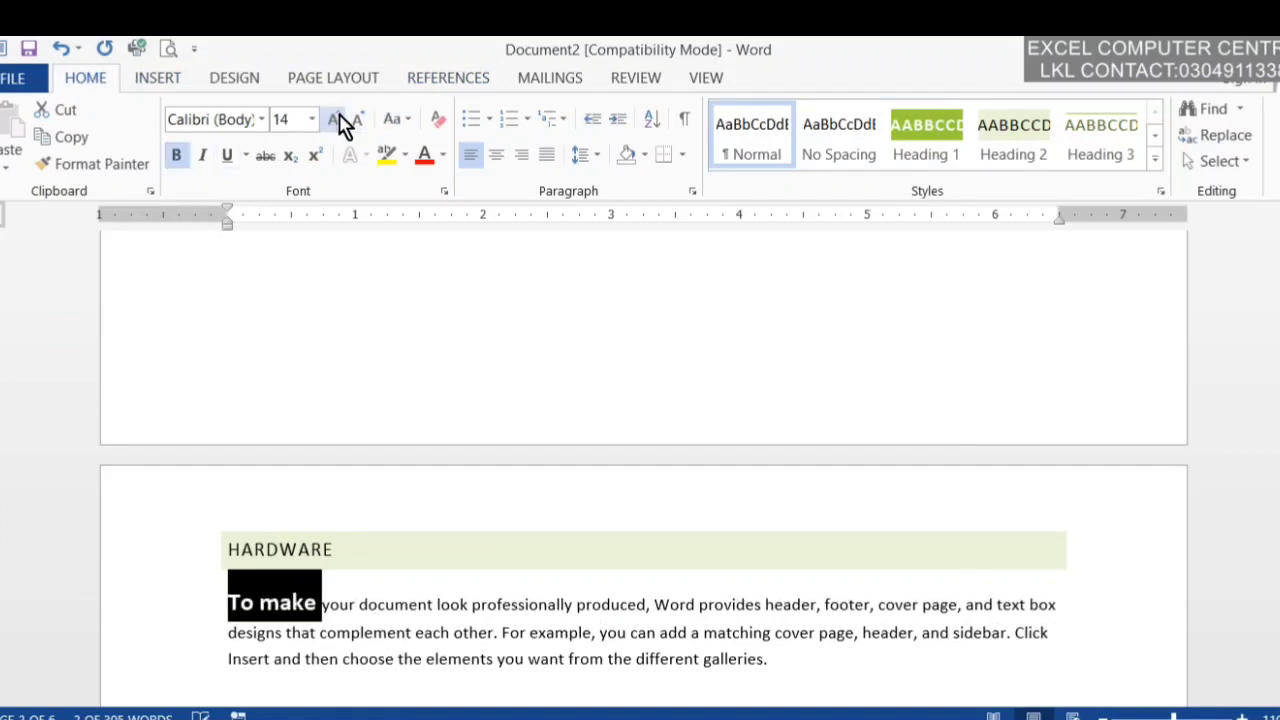
pyautogui.click(338, 120)
pyautogui.click(338, 120)
pyautogui.click(338, 120)
pyautogui.click(386, 156)
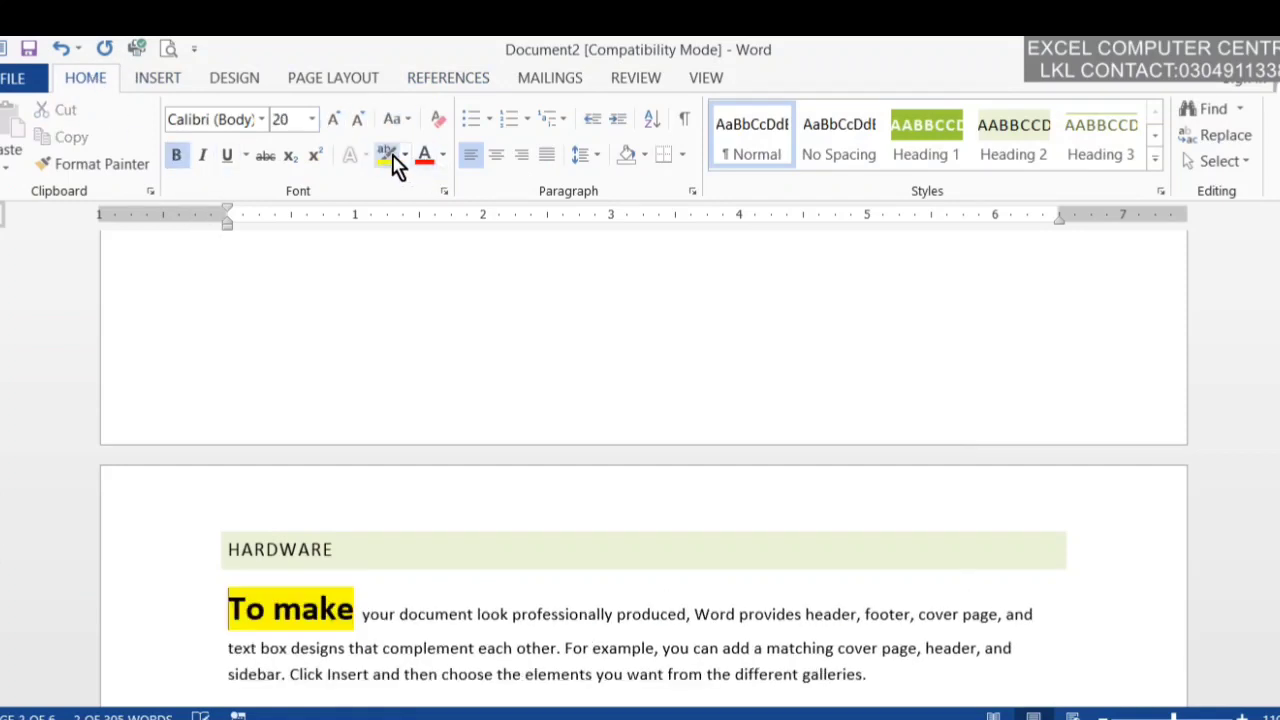
pyautogui.press('Left')
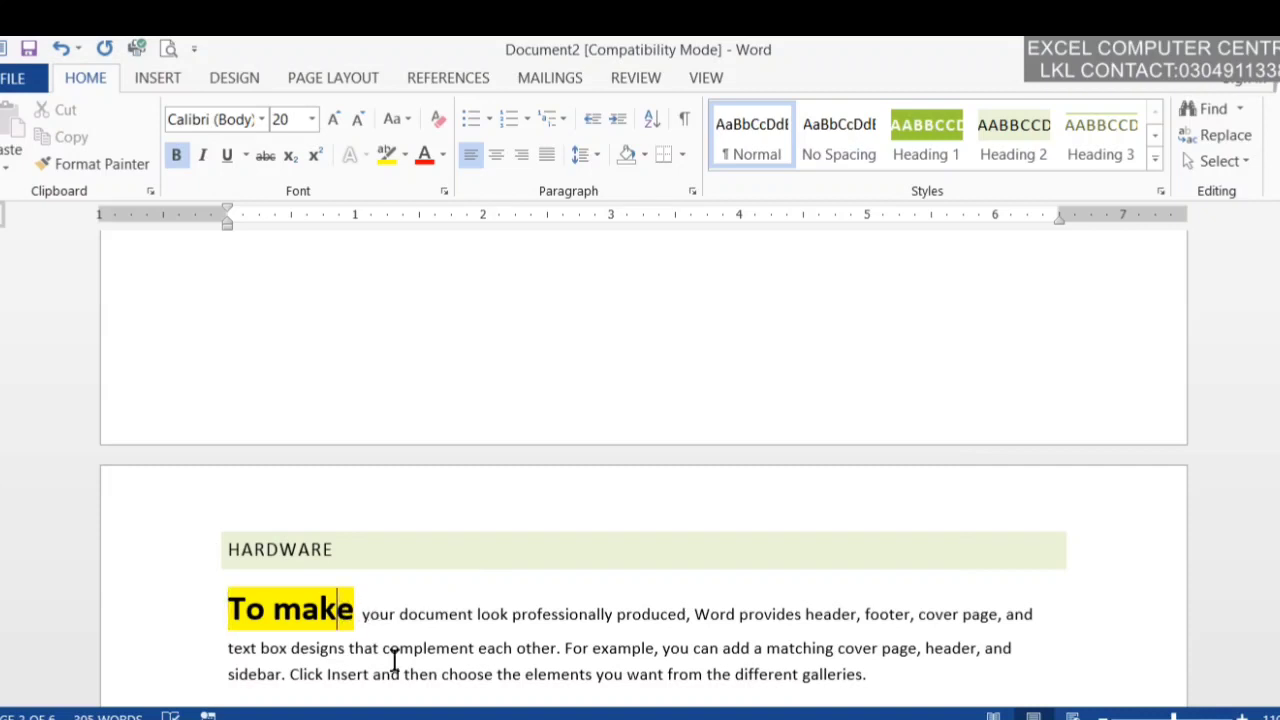
# Check the table of contents level assigned to the highlighted "To make" paragraph and to the HARDWARE heading.
pyautogui.moveTo(361, 610); pyautogui.dragTo(275, 610)
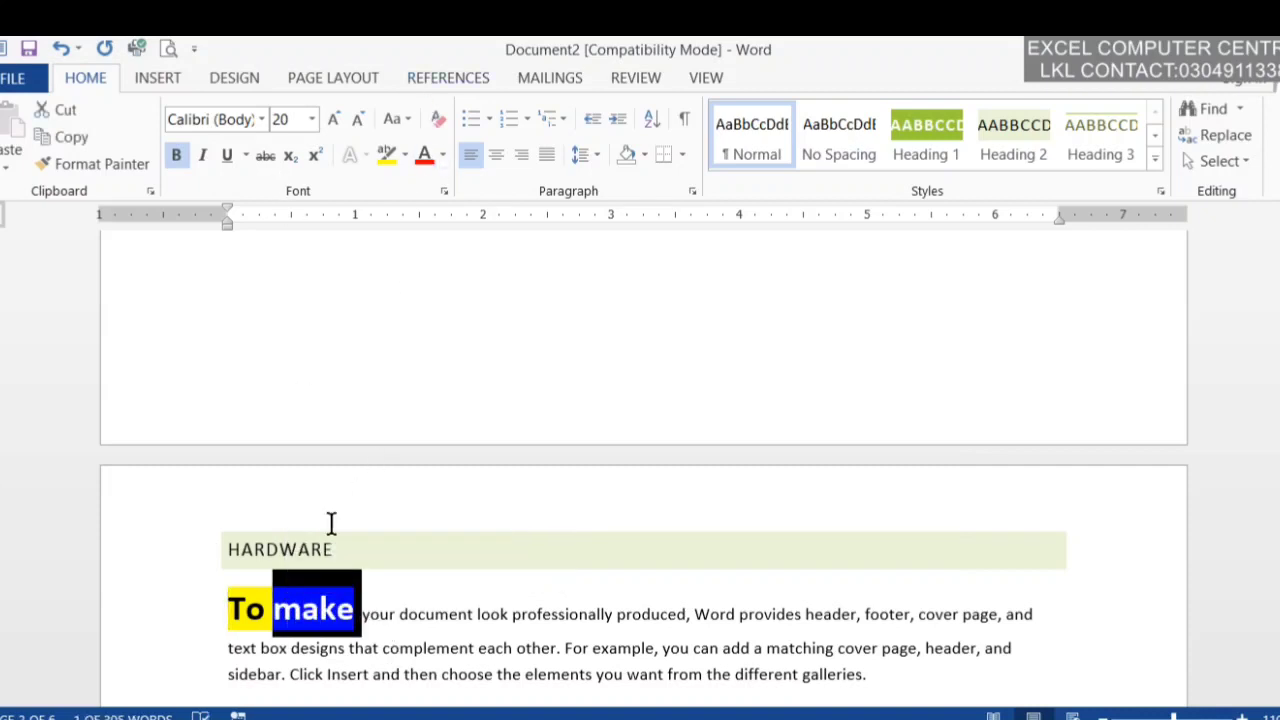
pyautogui.click(277, 602)
pyautogui.click(470, 88)
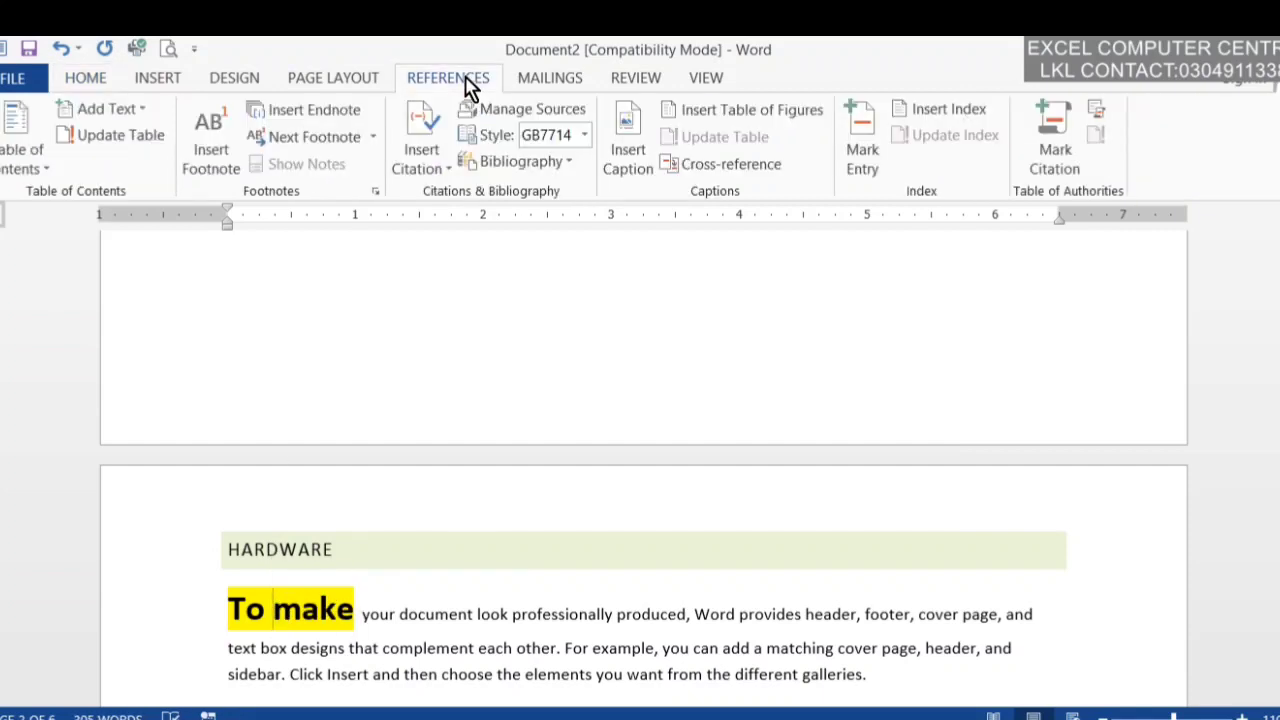
pyautogui.click(110, 118)
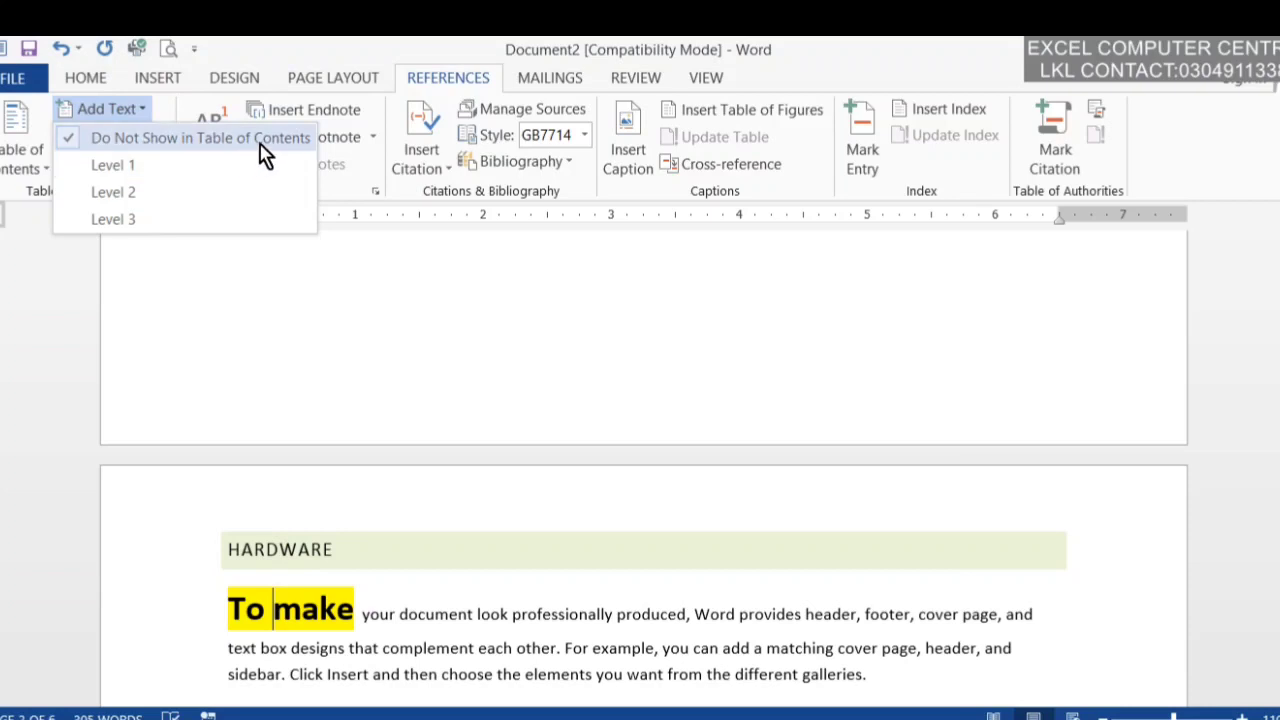
pyautogui.click(300, 553)
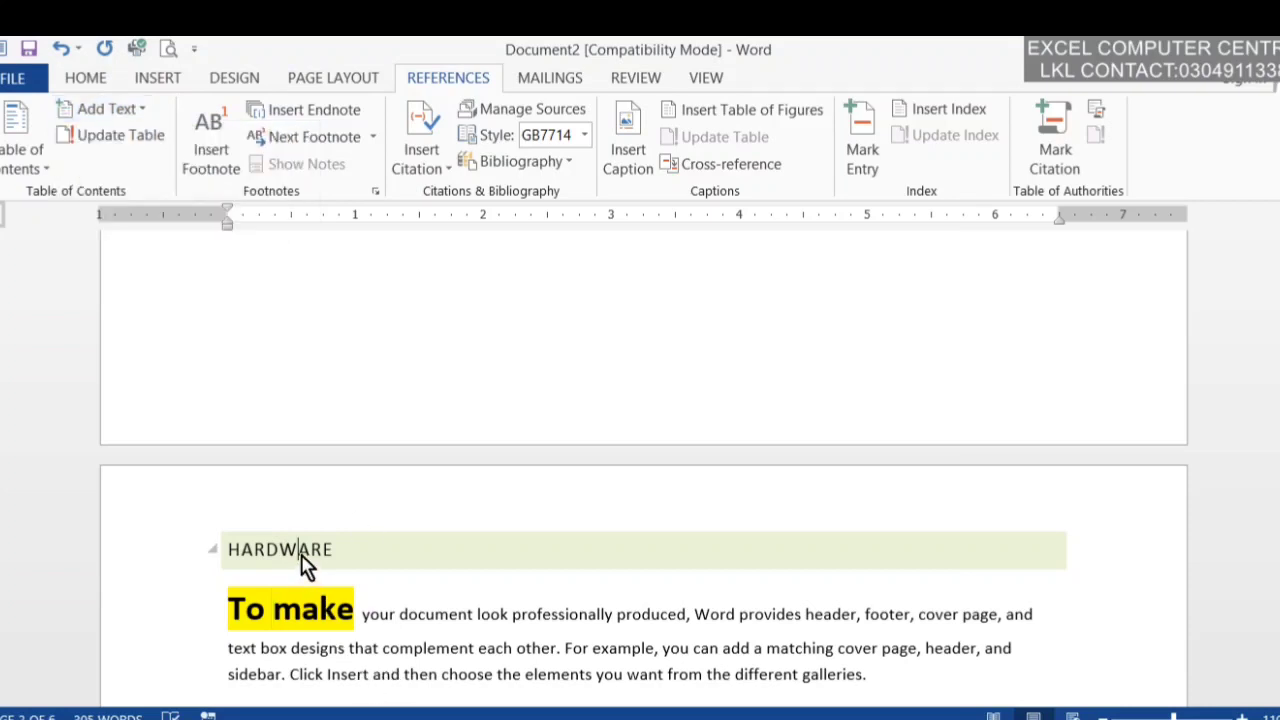
pyautogui.click(106, 108)
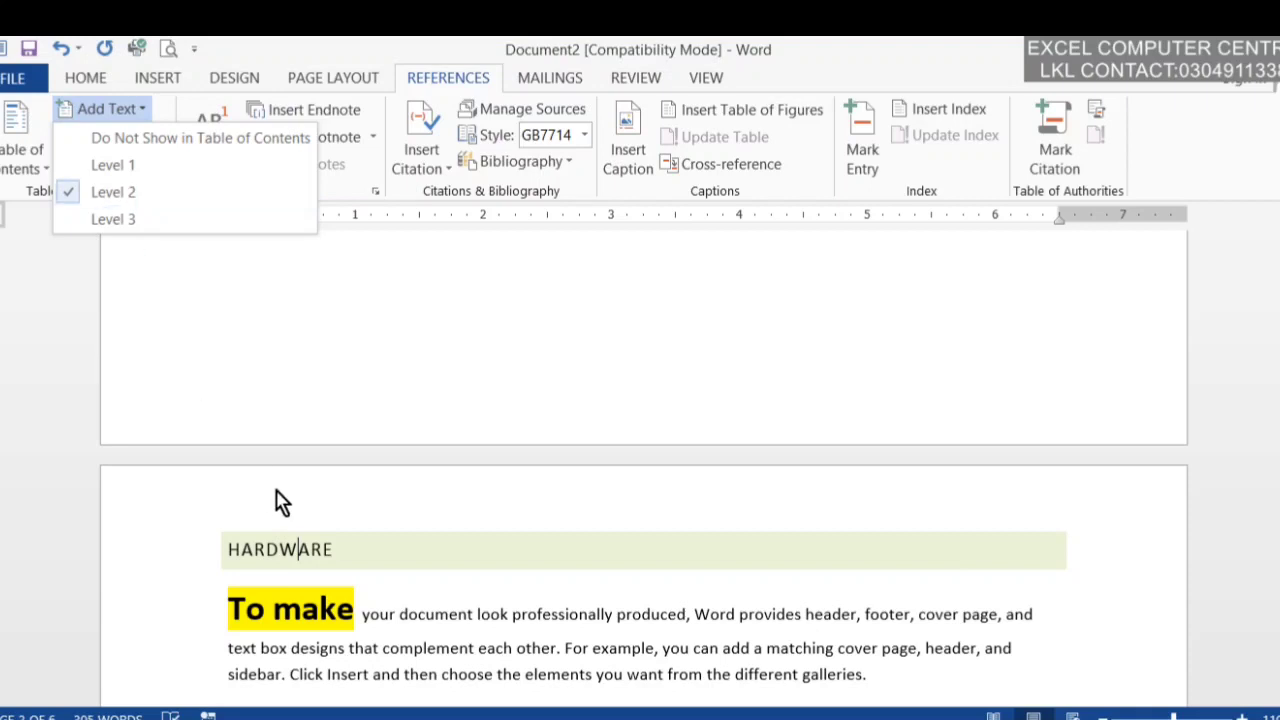
pyautogui.click(418, 614)
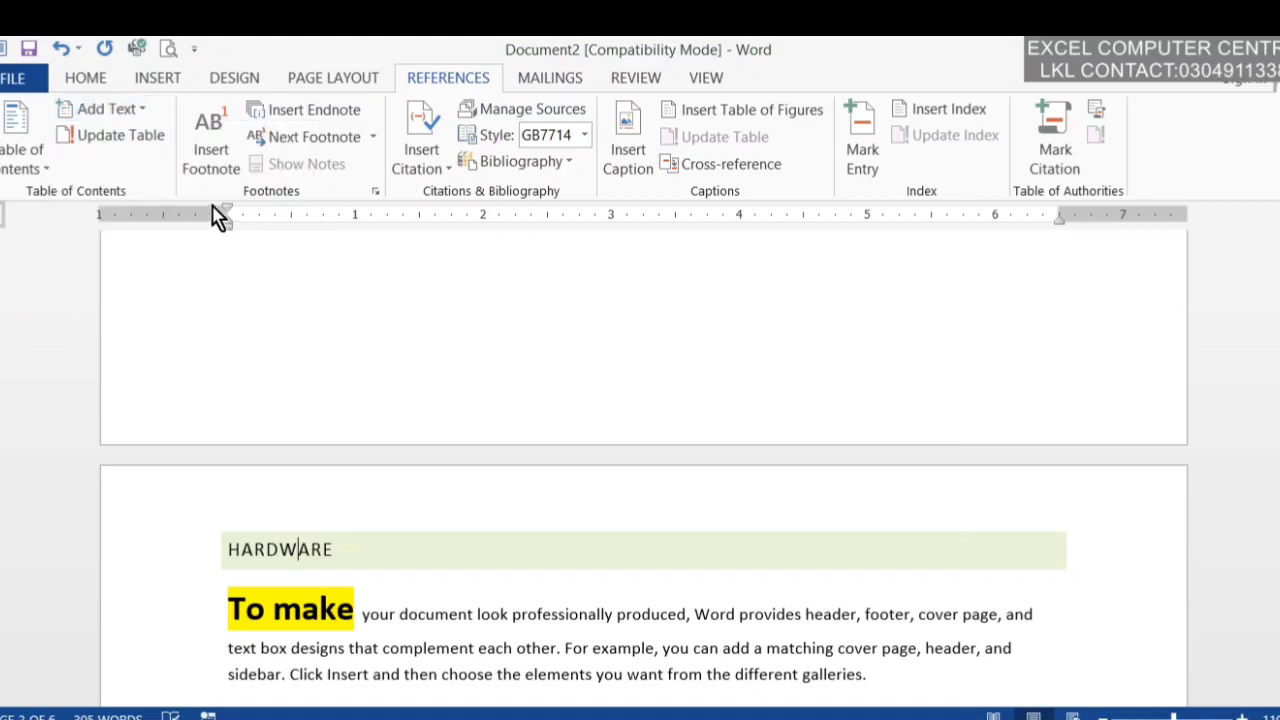
# Replace the whole document's content with sample paragraphs generated with =RAND().
pyautogui.hotkey('ctrl', 'a')
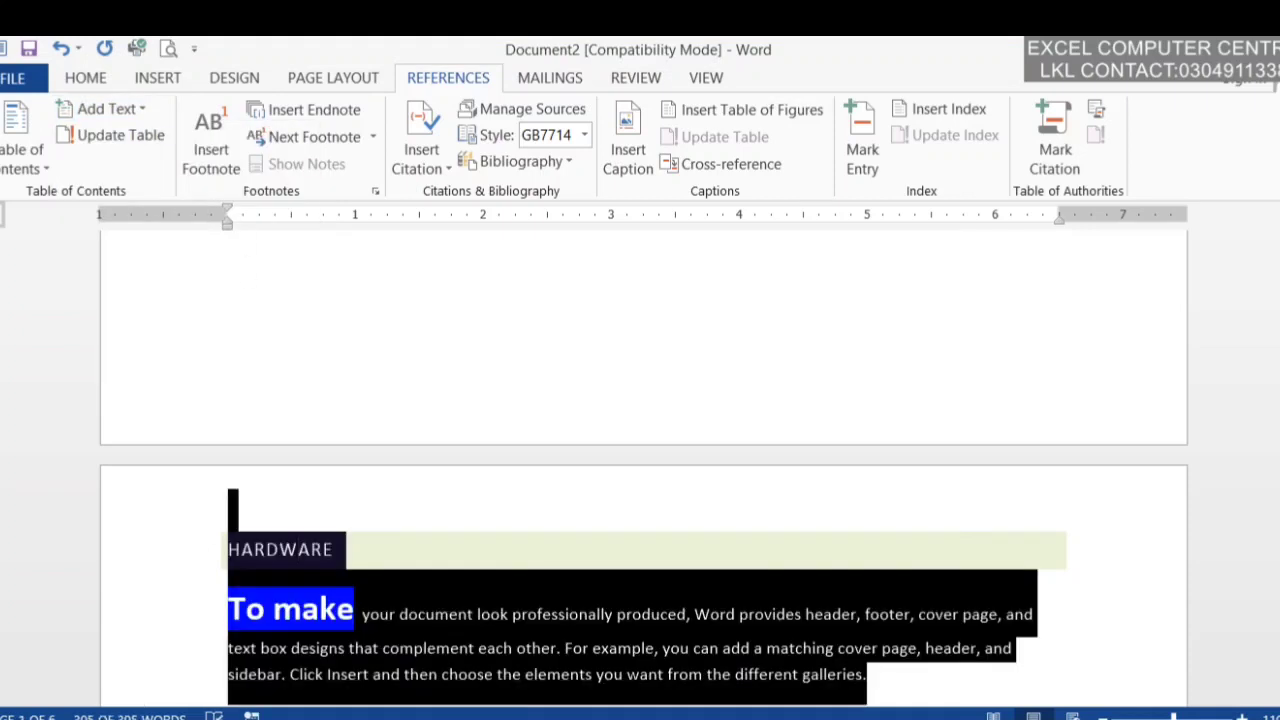
pyautogui.press('Delete')
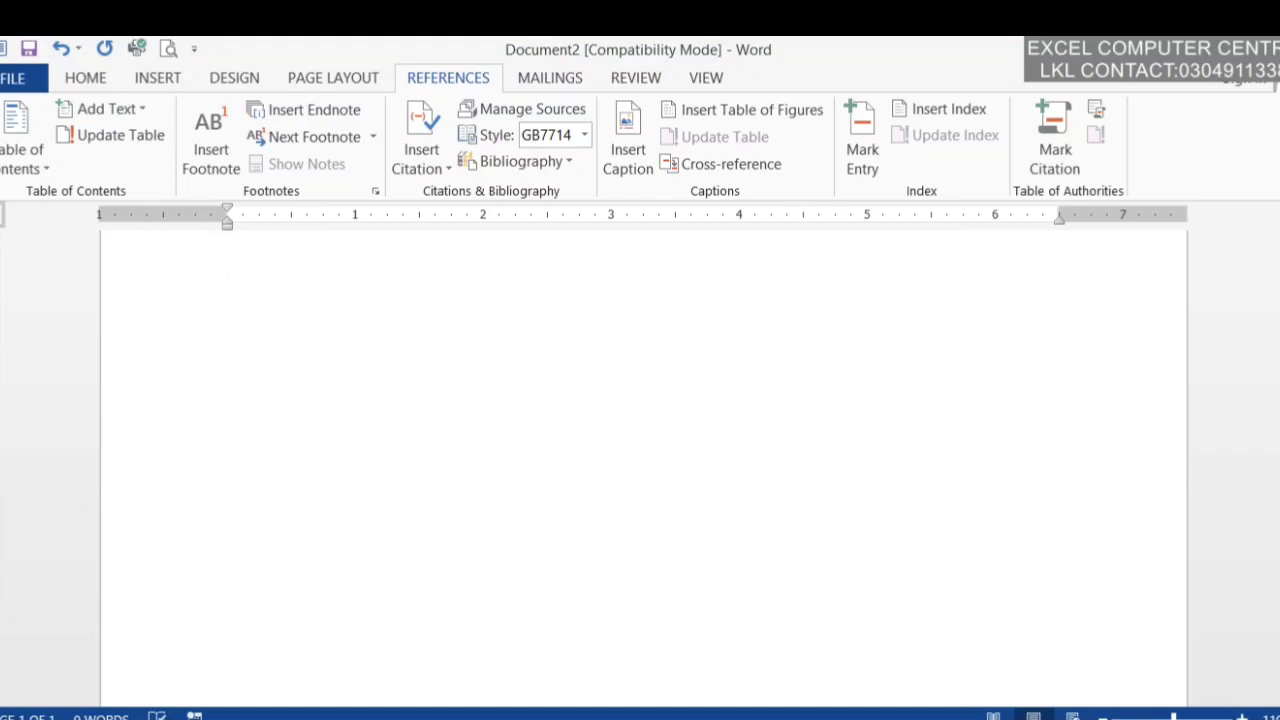
pyautogui.scroll(1, 1143, 266)
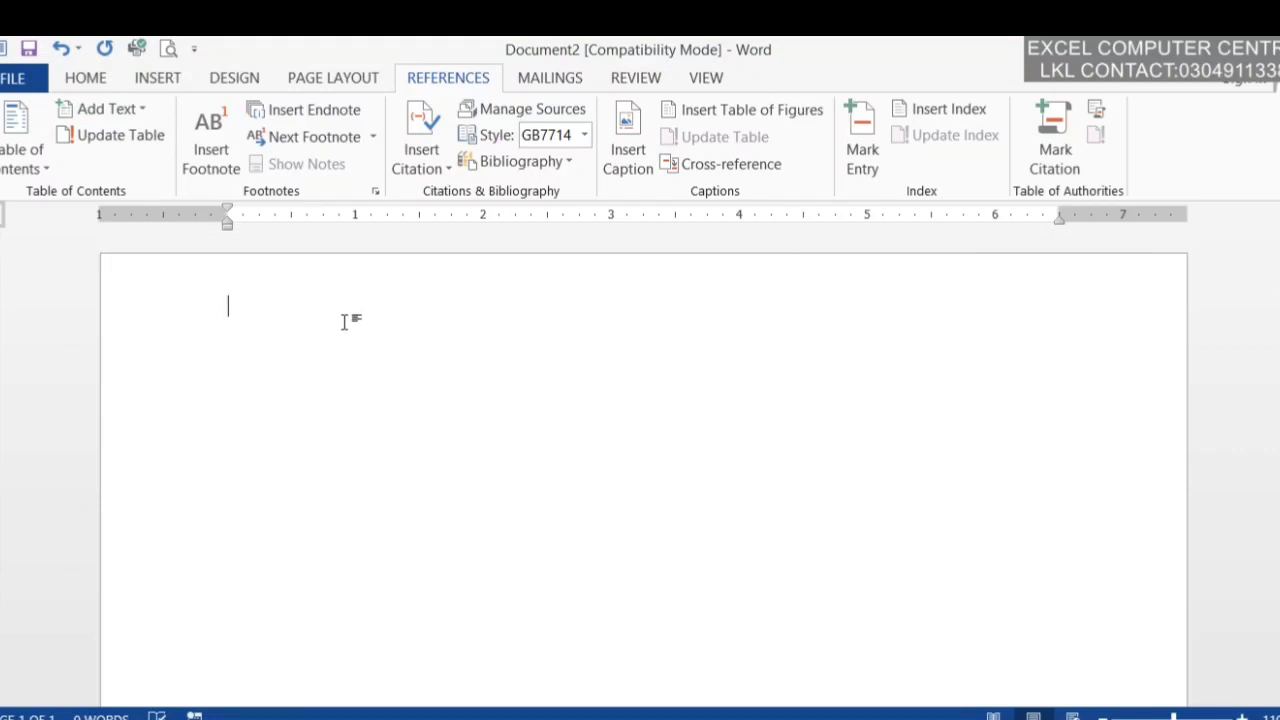
pyautogui.write('=RAND')
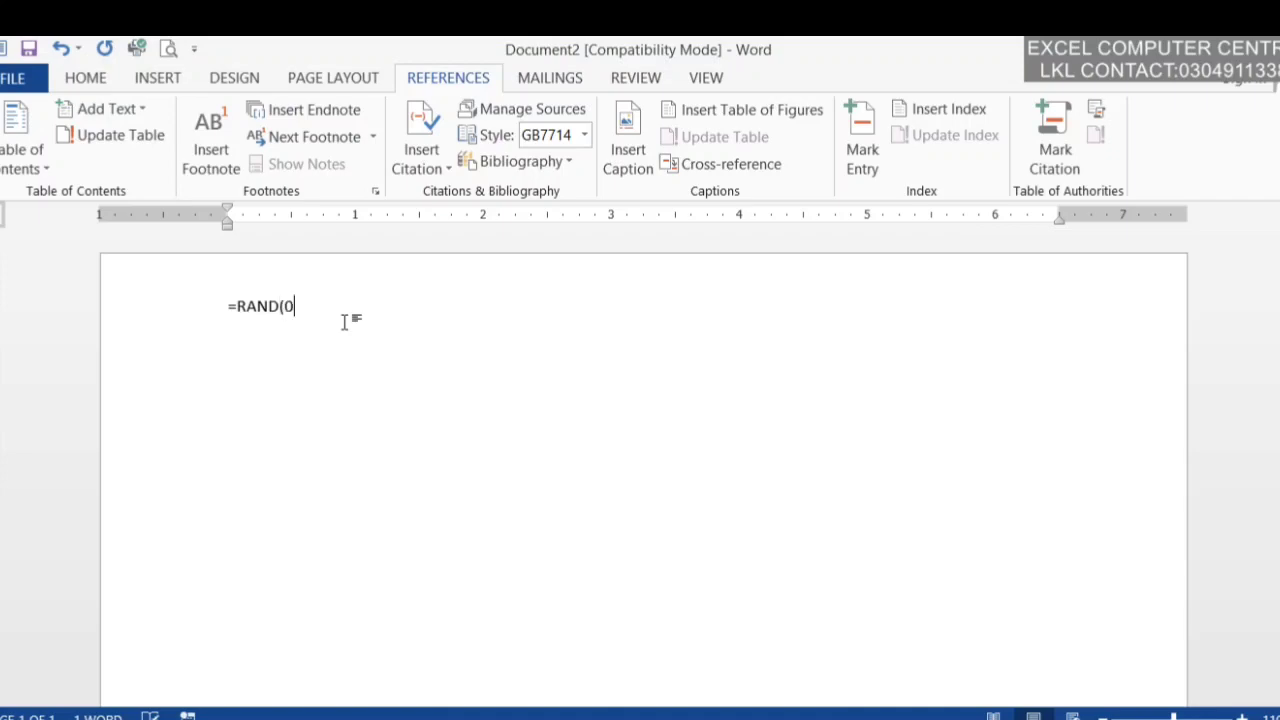
pyautogui.write('()')
pyautogui.press('Return')
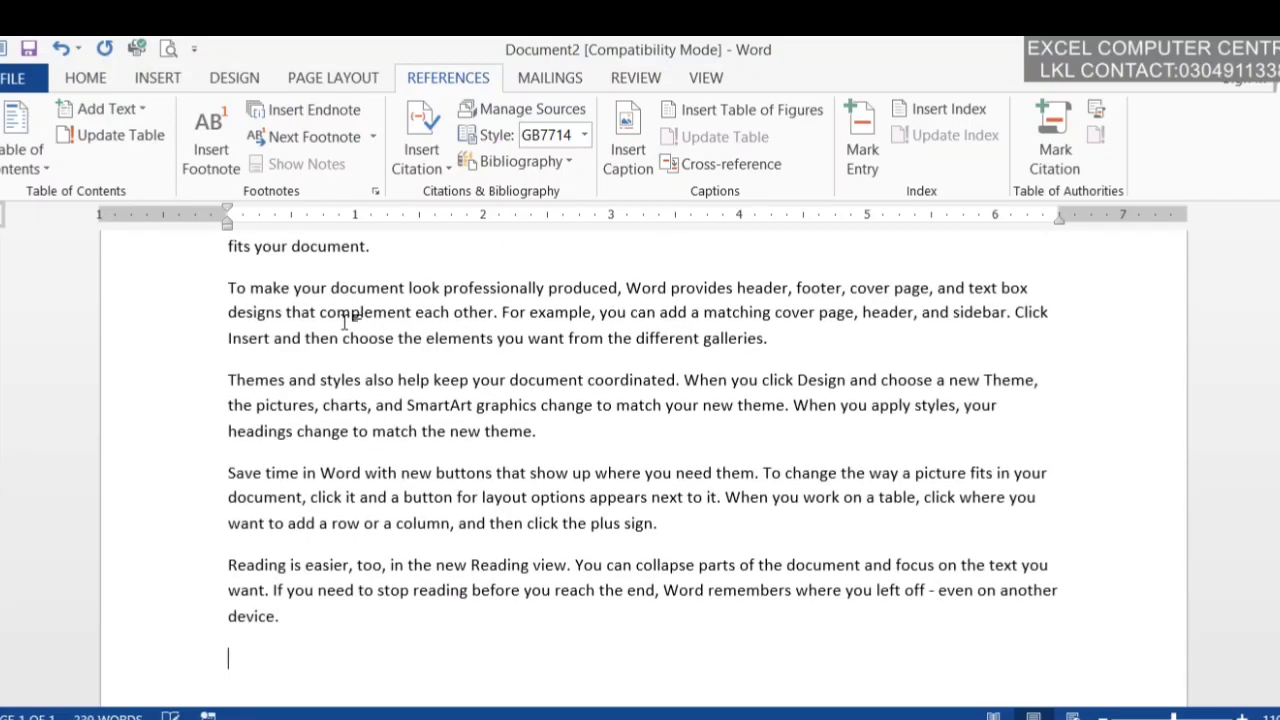
# Insert a footnote within the word "Video" in the first paragraph, with the note text AIDEO.
pyautogui.scroll(2, 640, 460)
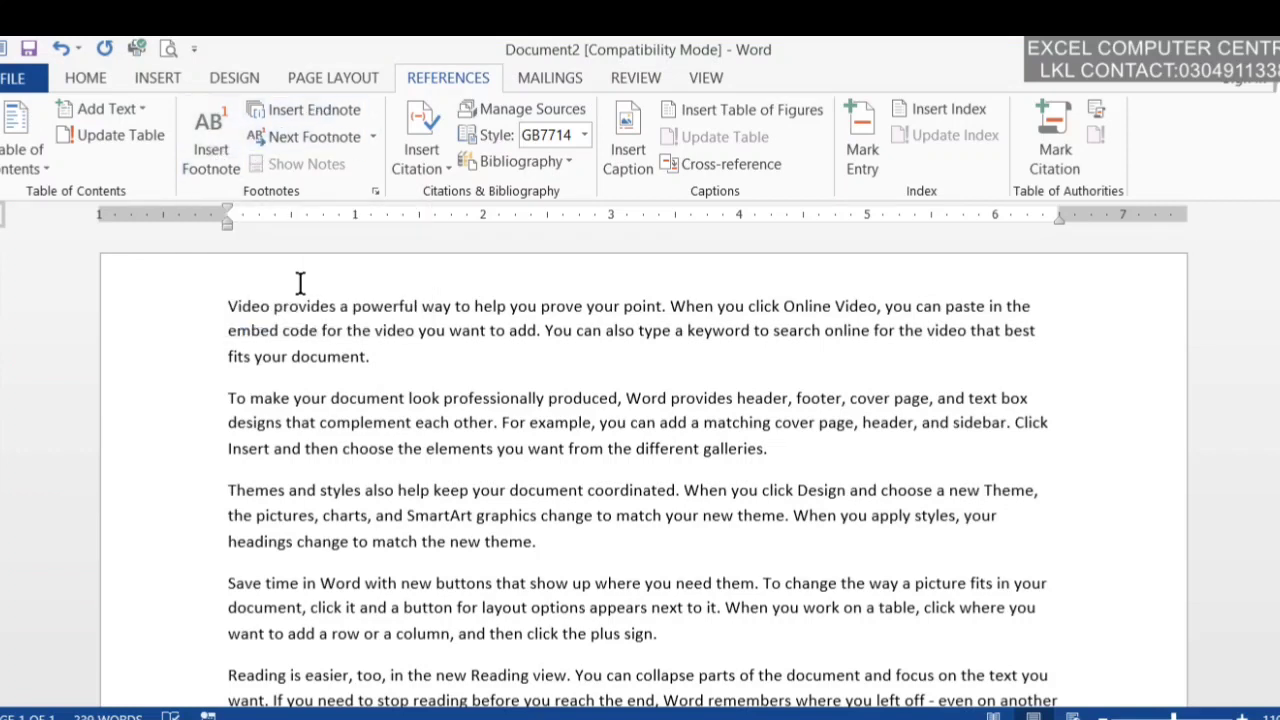
pyautogui.click(250, 306)
pyautogui.click(211, 160)
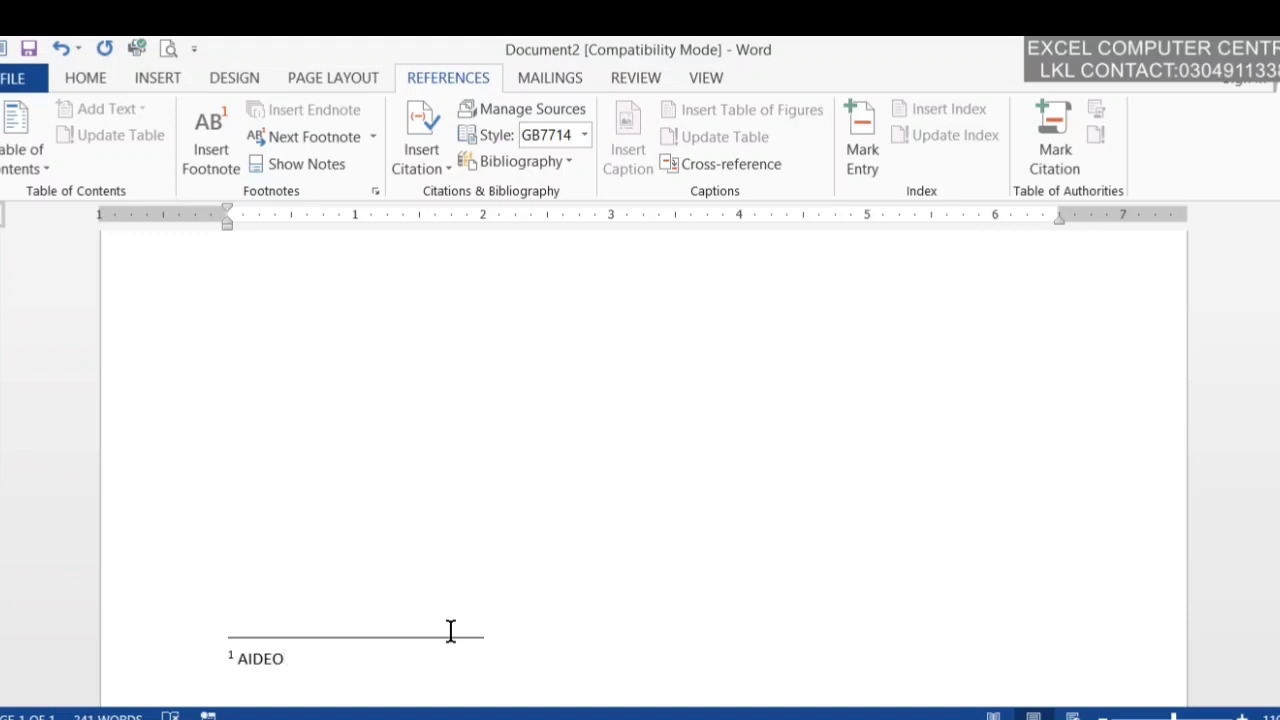
pyautogui.scroll(5, 640, 450)
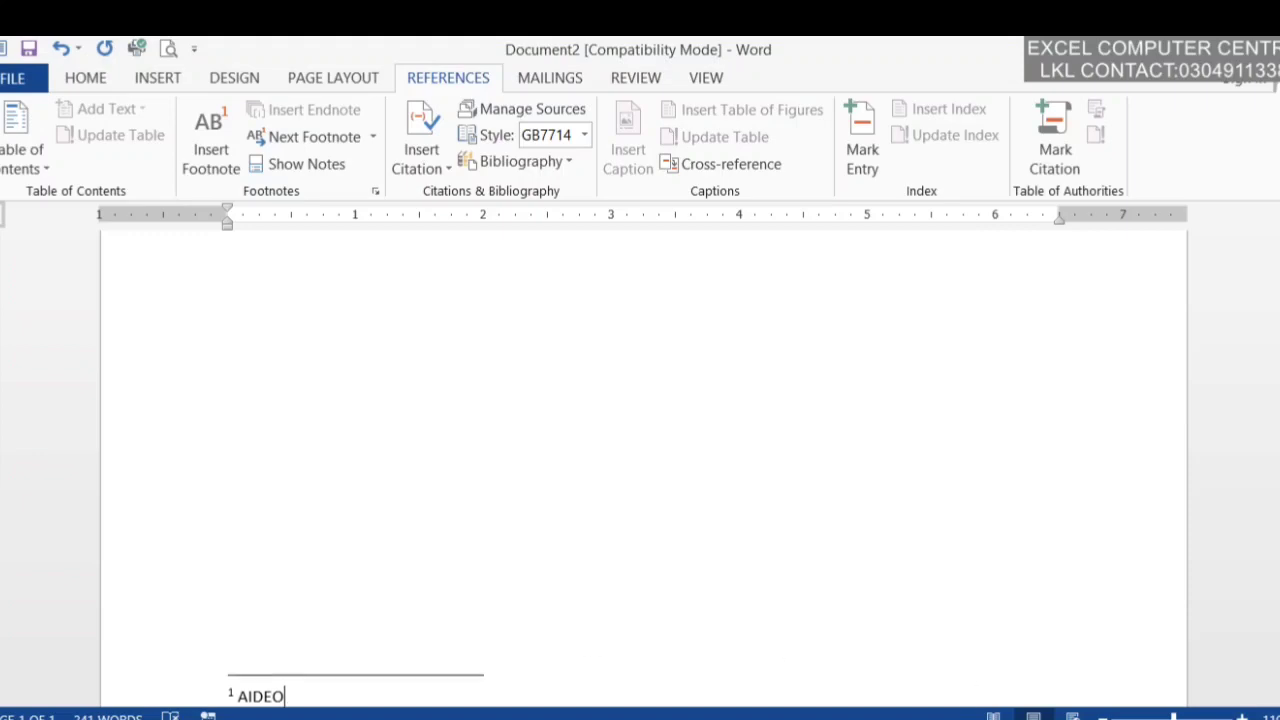
pyautogui.scroll(5, 640, 450)
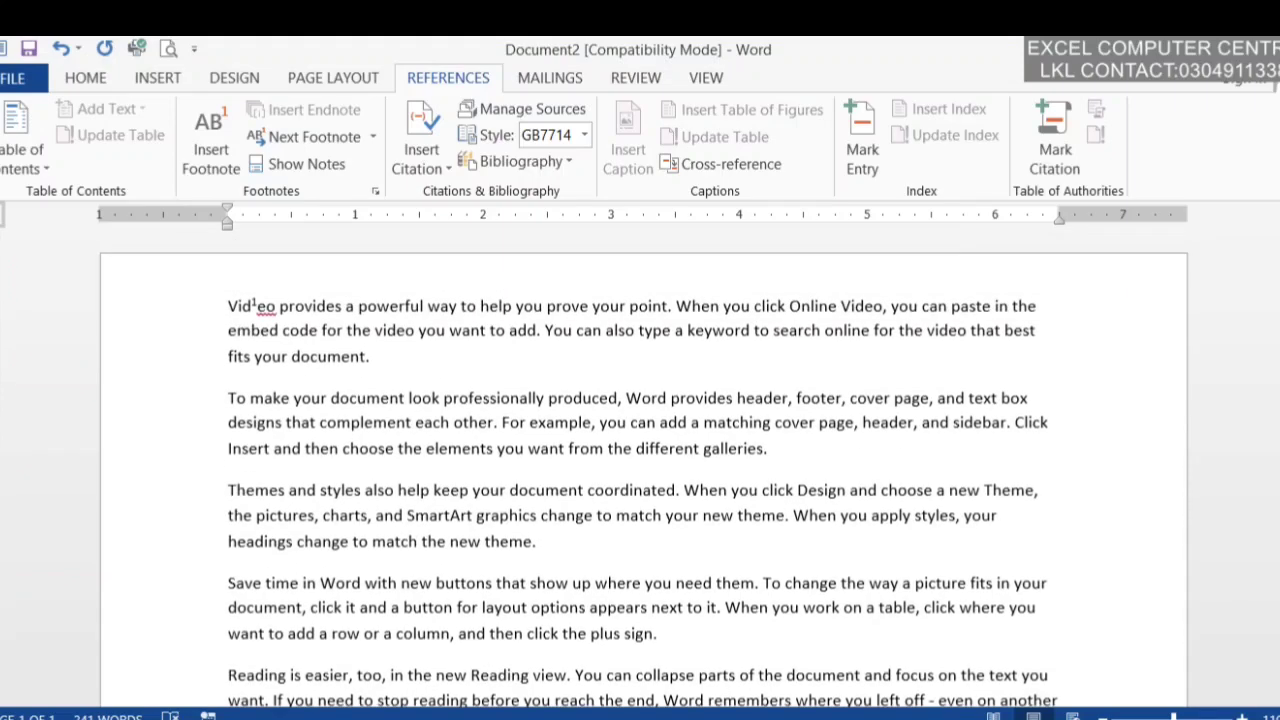
# Insert a second footnote within the word "look" in the second paragraph, with the note text LOOLUP.
pyautogui.click(422, 397)
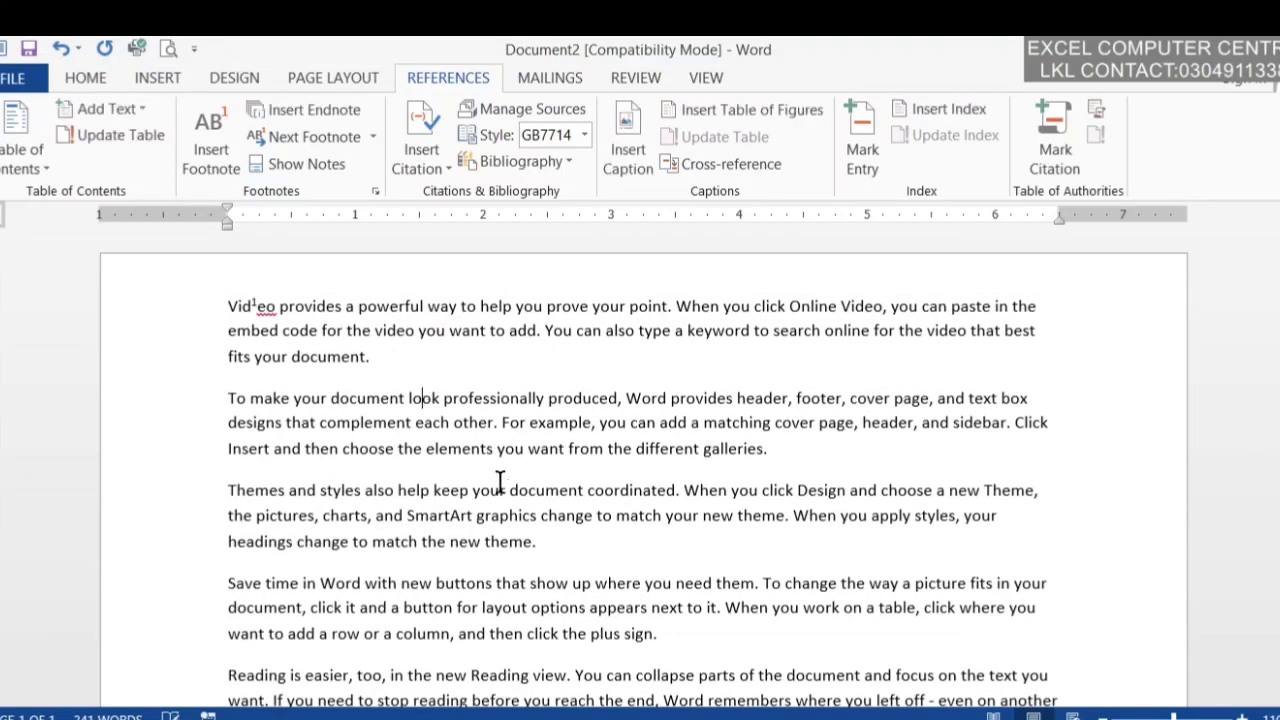
pyautogui.click(225, 180)
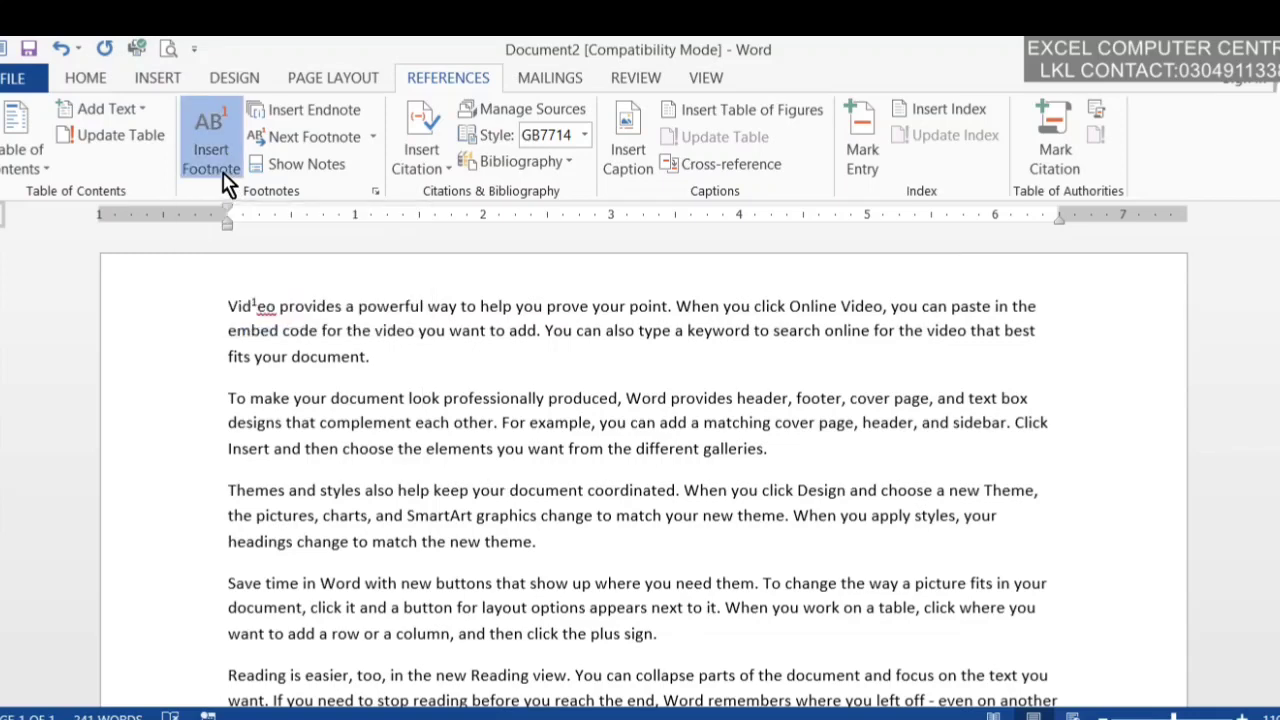
pyautogui.click(985, 458)
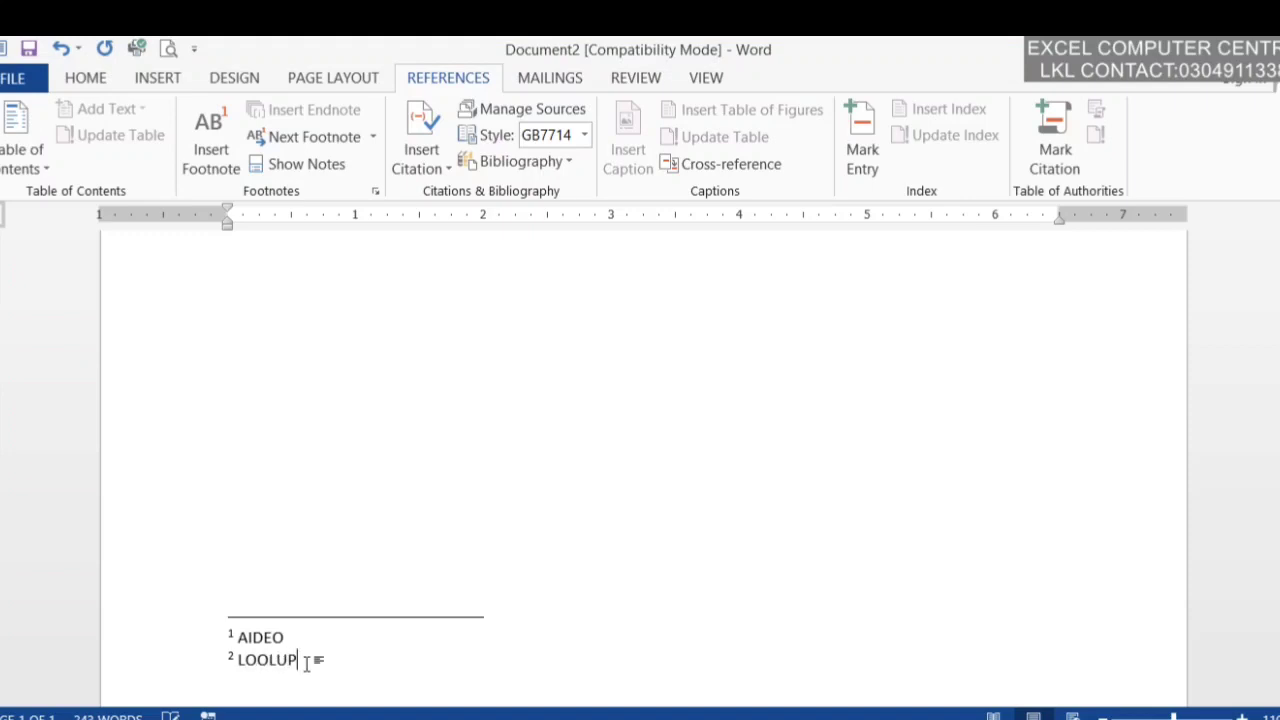
pyautogui.scroll(5, 1256, 675)
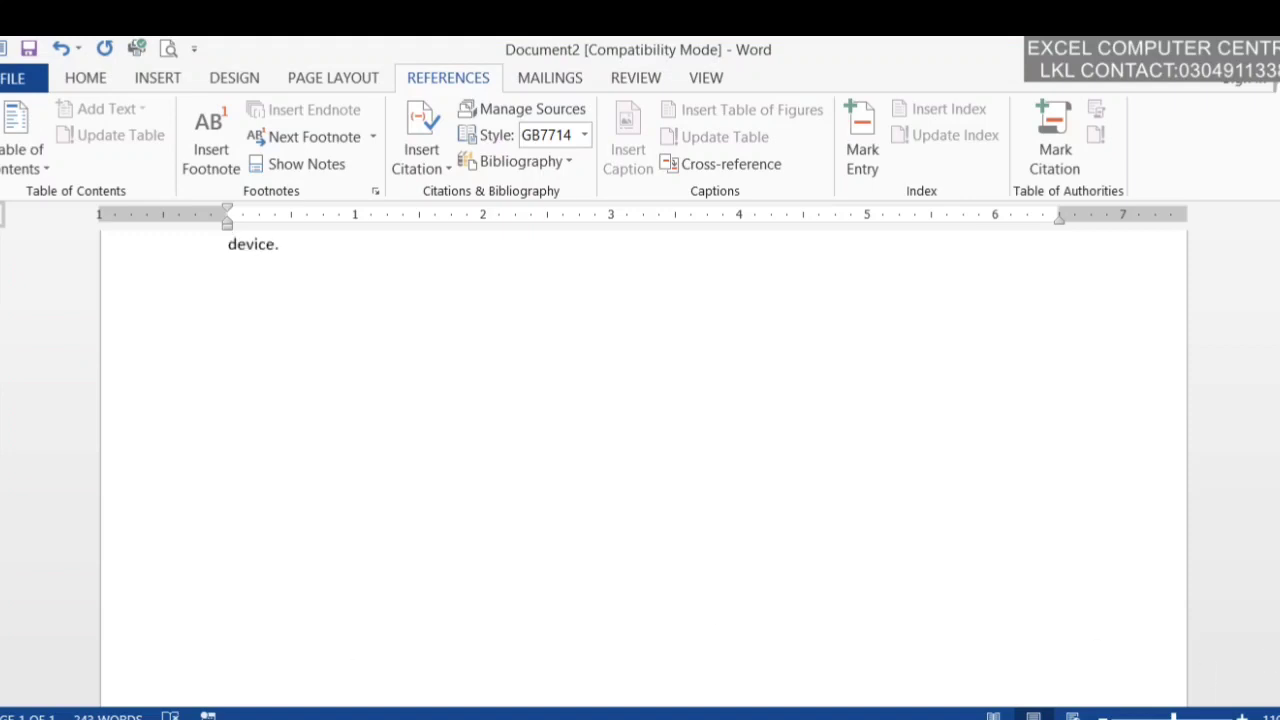
# Insert a third footnote within the word "elements" in the second paragraph, with the note text IS THIS.
pyautogui.scroll(8, 1260, 349)
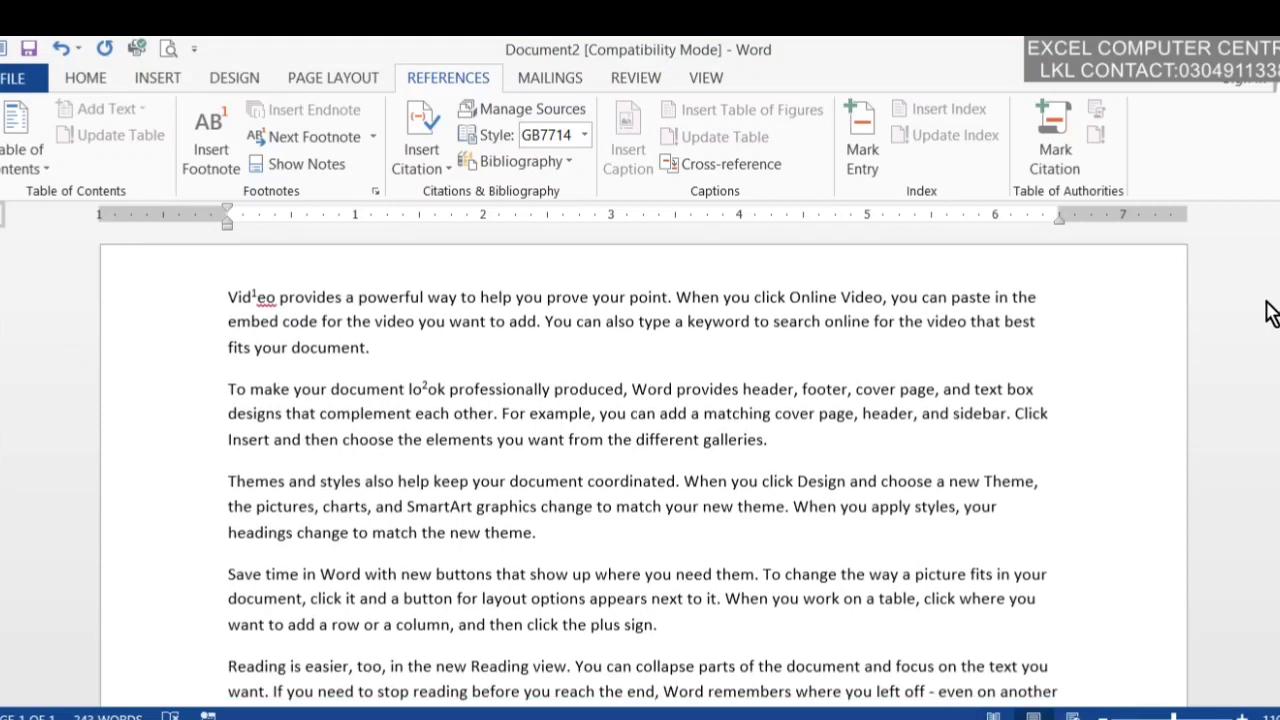
pyautogui.scroll(-1, 1266, 313)
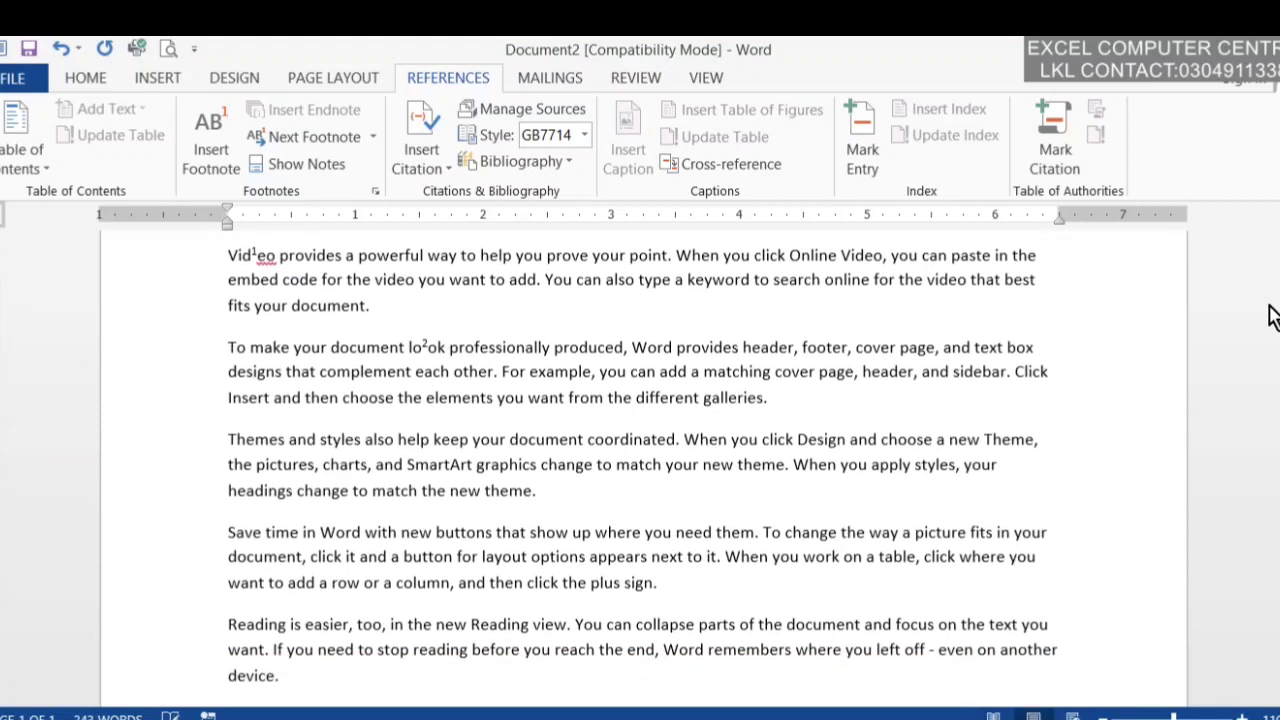
pyautogui.click(481, 399)
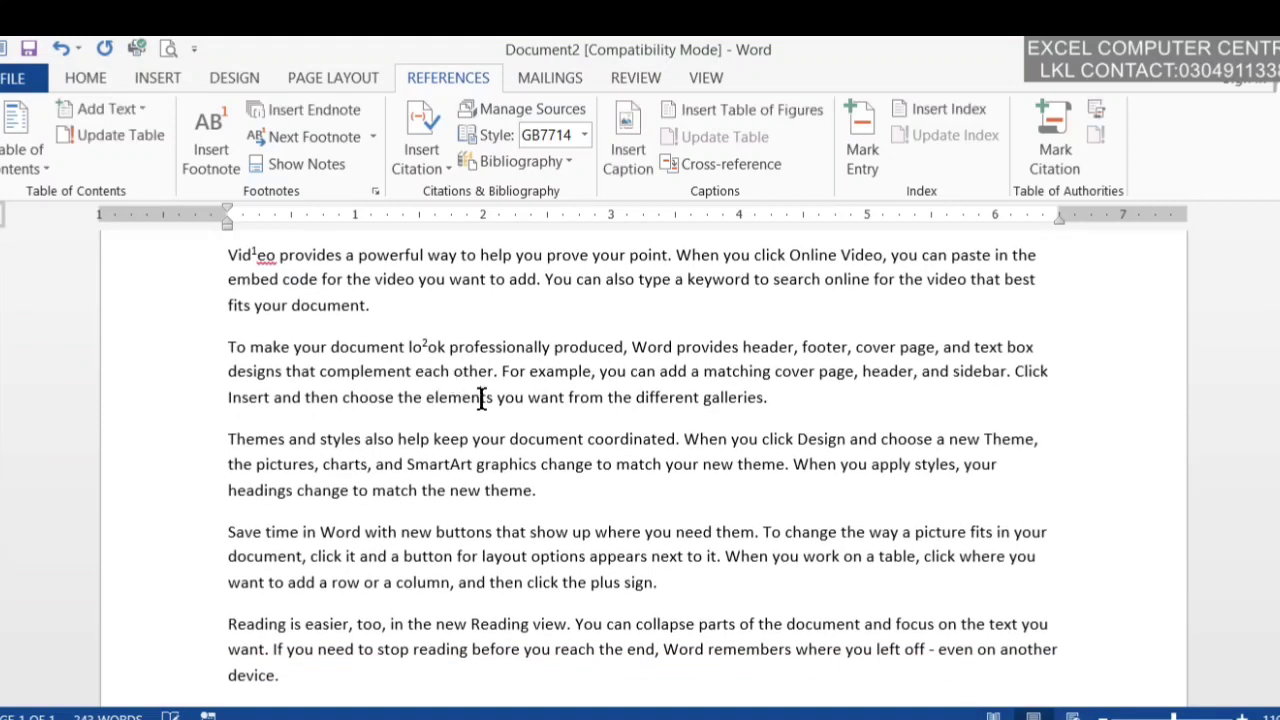
pyautogui.click(210, 170)
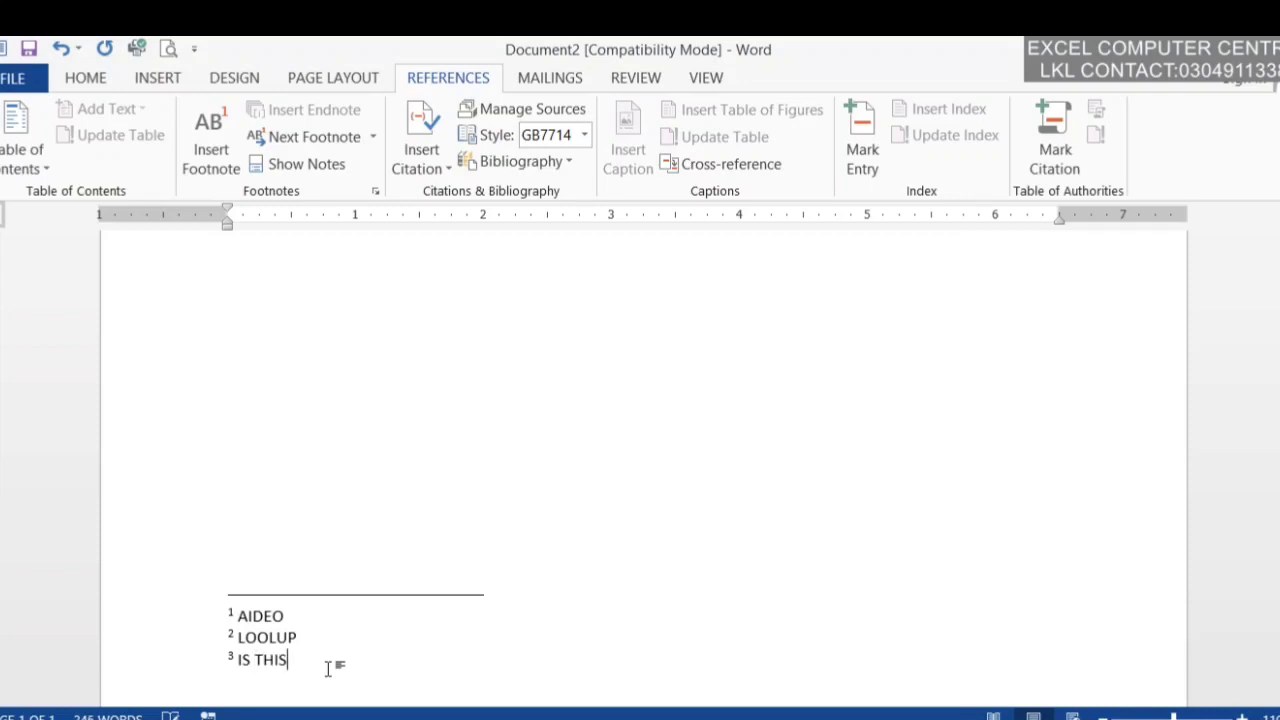
# Check the placement of the three footnotes on the page in the print preview, and return to the document.
pyautogui.scroll(5, 1255, 422)
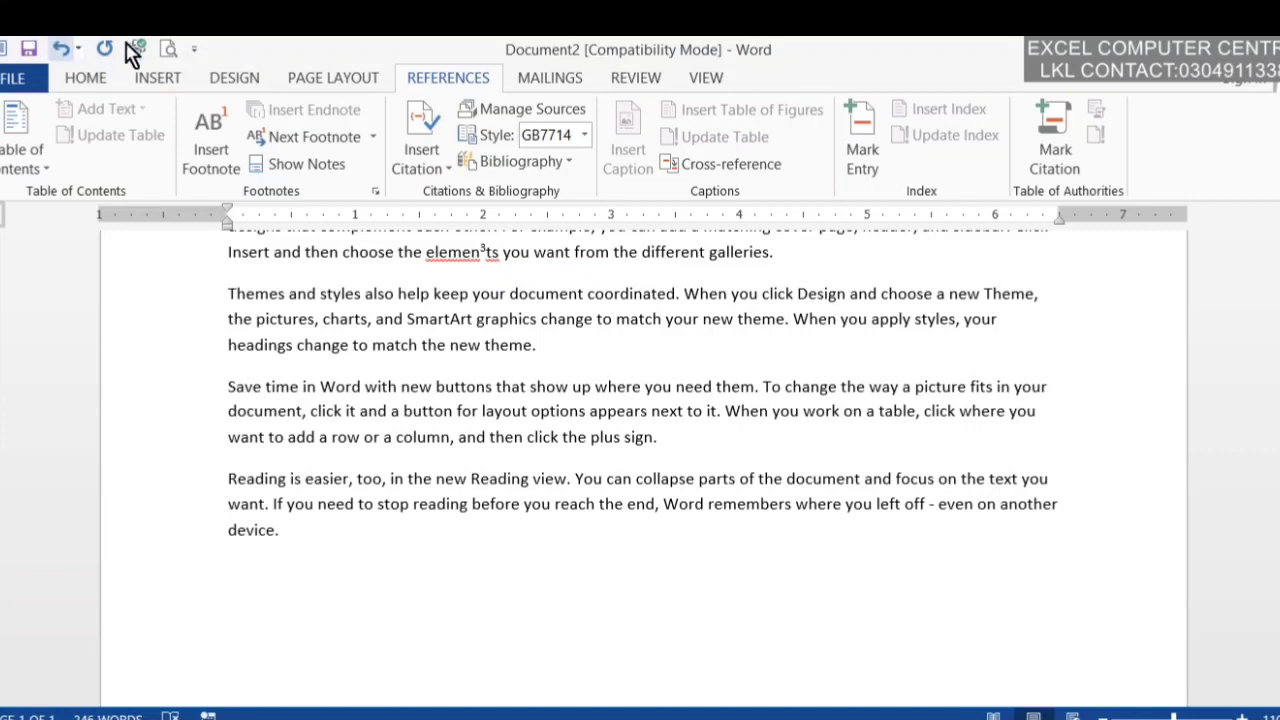
pyautogui.click(168, 48)
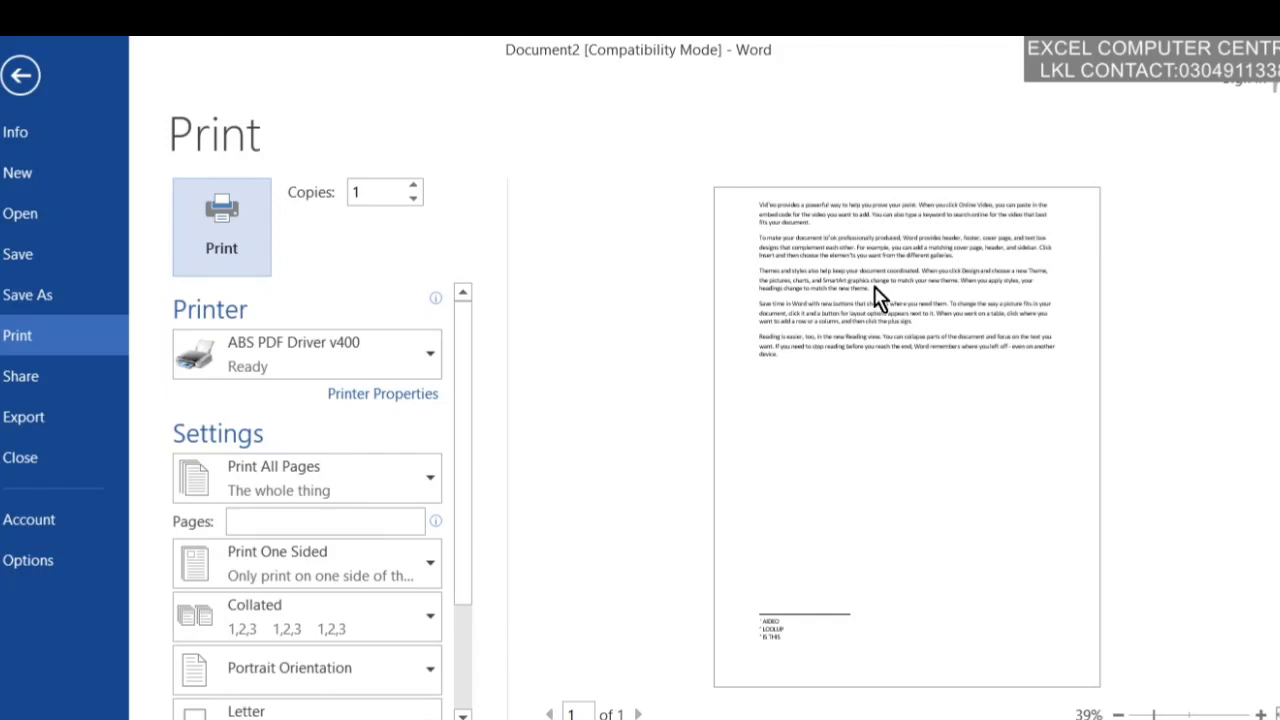
pyautogui.click(20, 76)
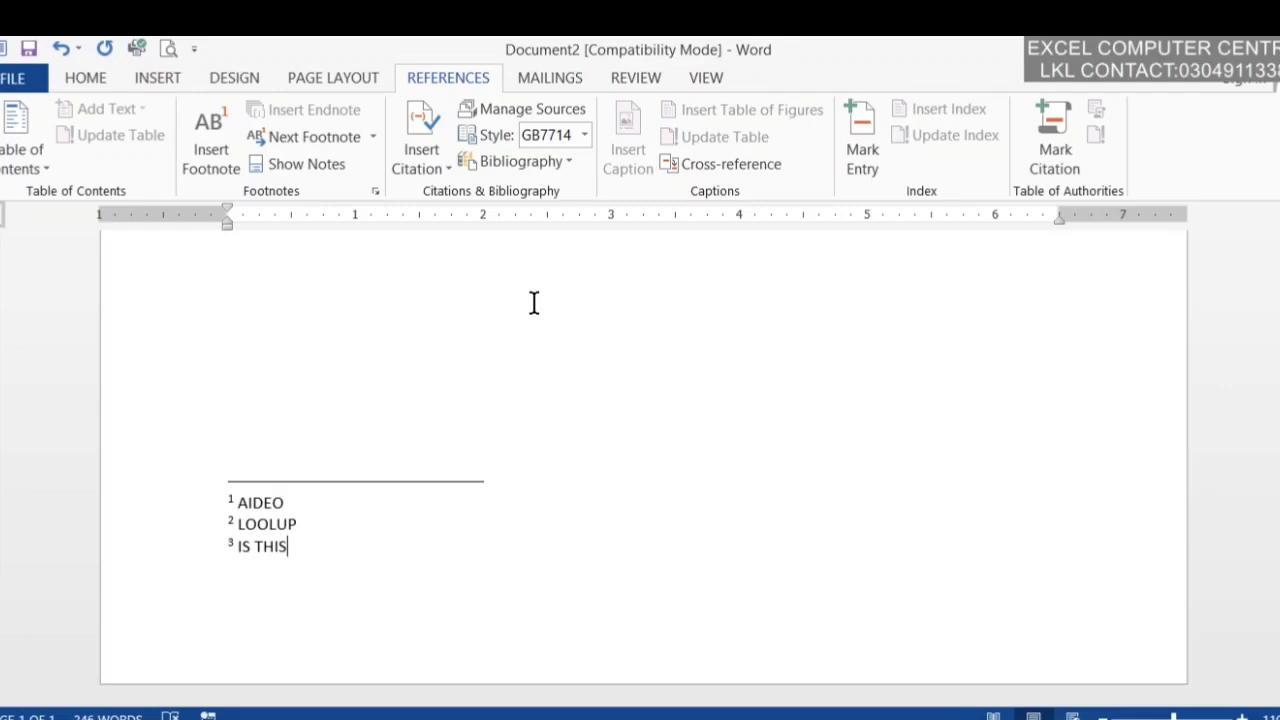
# Generate additional sample paragraphs below the last paragraph using =RAND(23).
pyautogui.scroll(5, 640, 450)
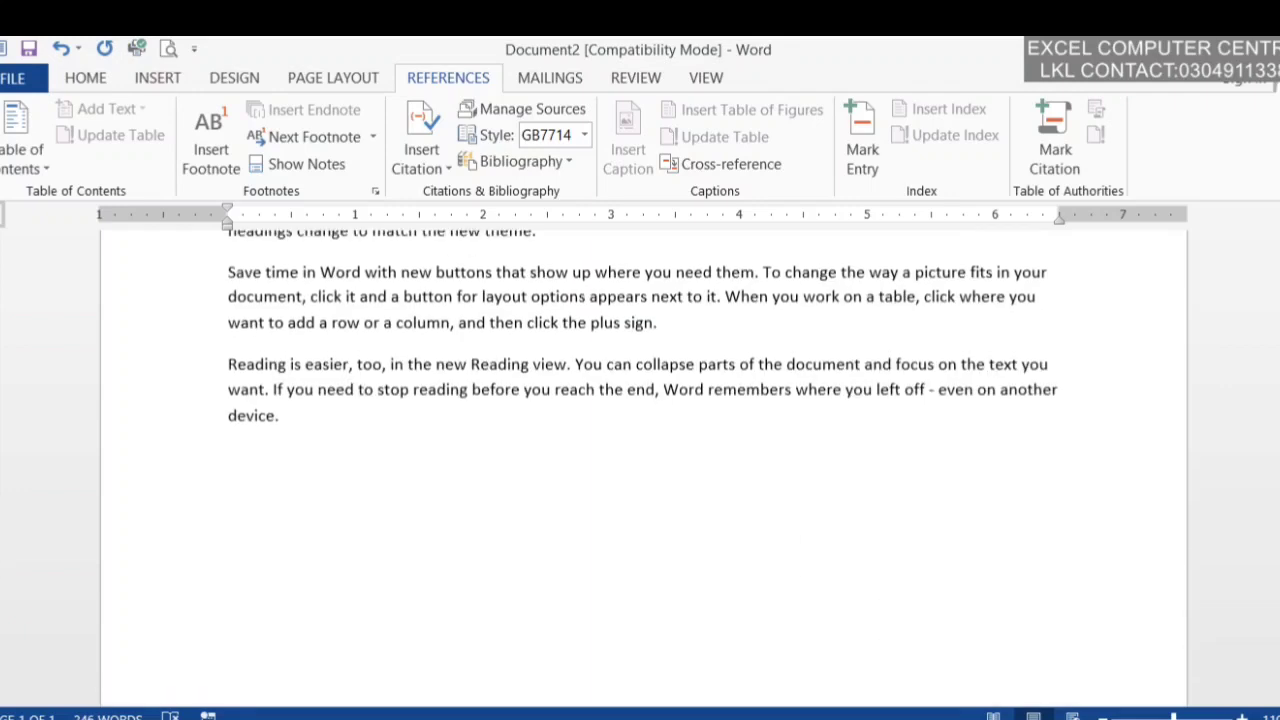
pyautogui.click(479, 418)
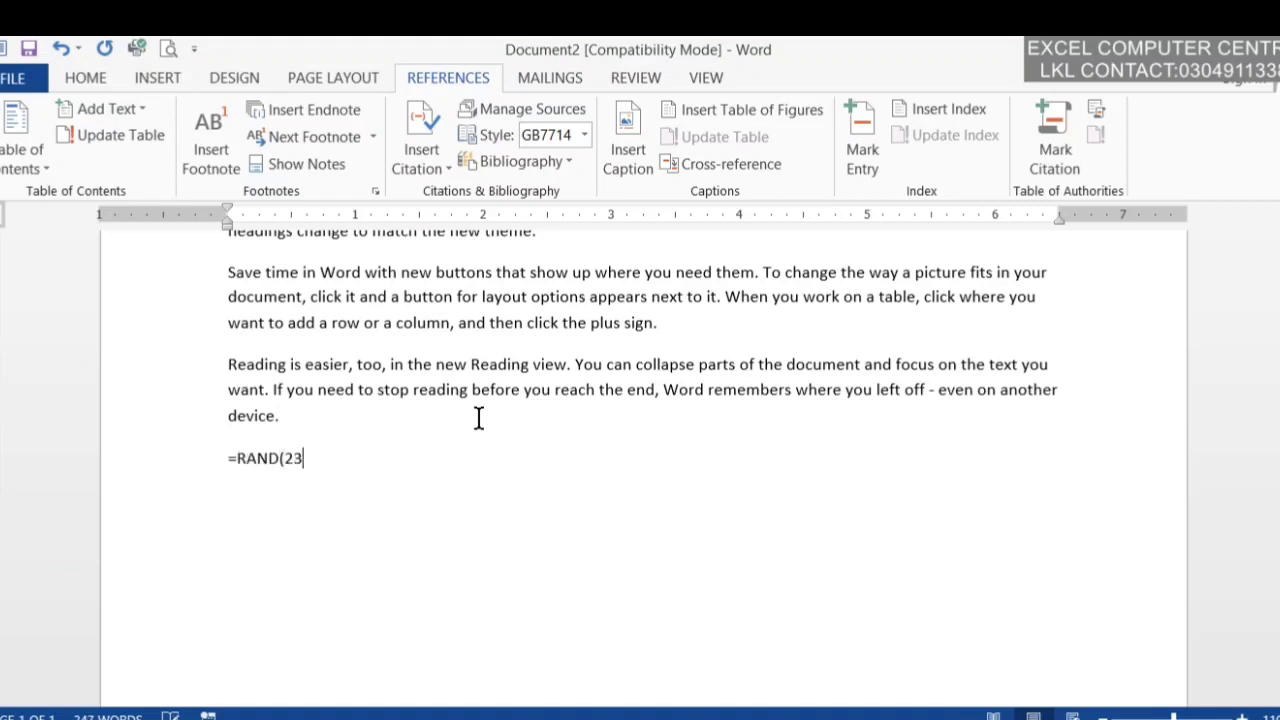
pyautogui.write('=RAND(23)')
pyautogui.press('Return')
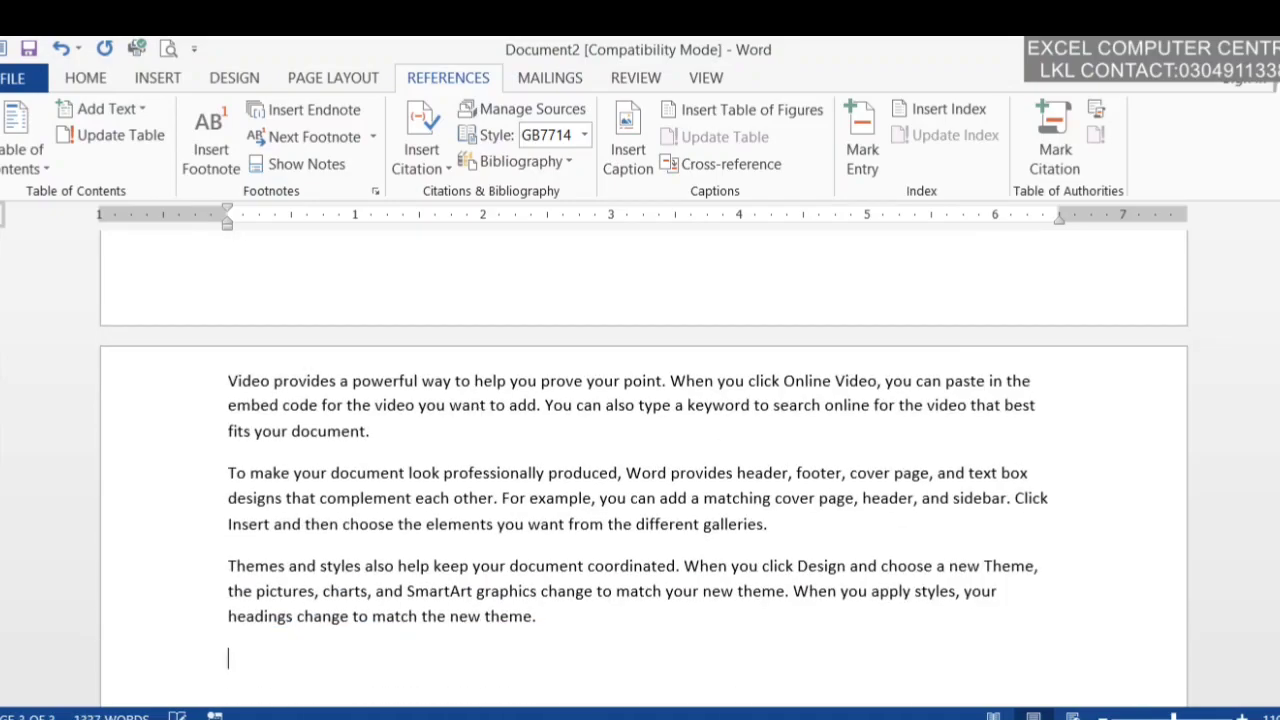
# Insert a fourth footnote within the word "other" in the first page's last paragraph, with the note text SDFGS.
pyautogui.scroll(10, 640, 450)
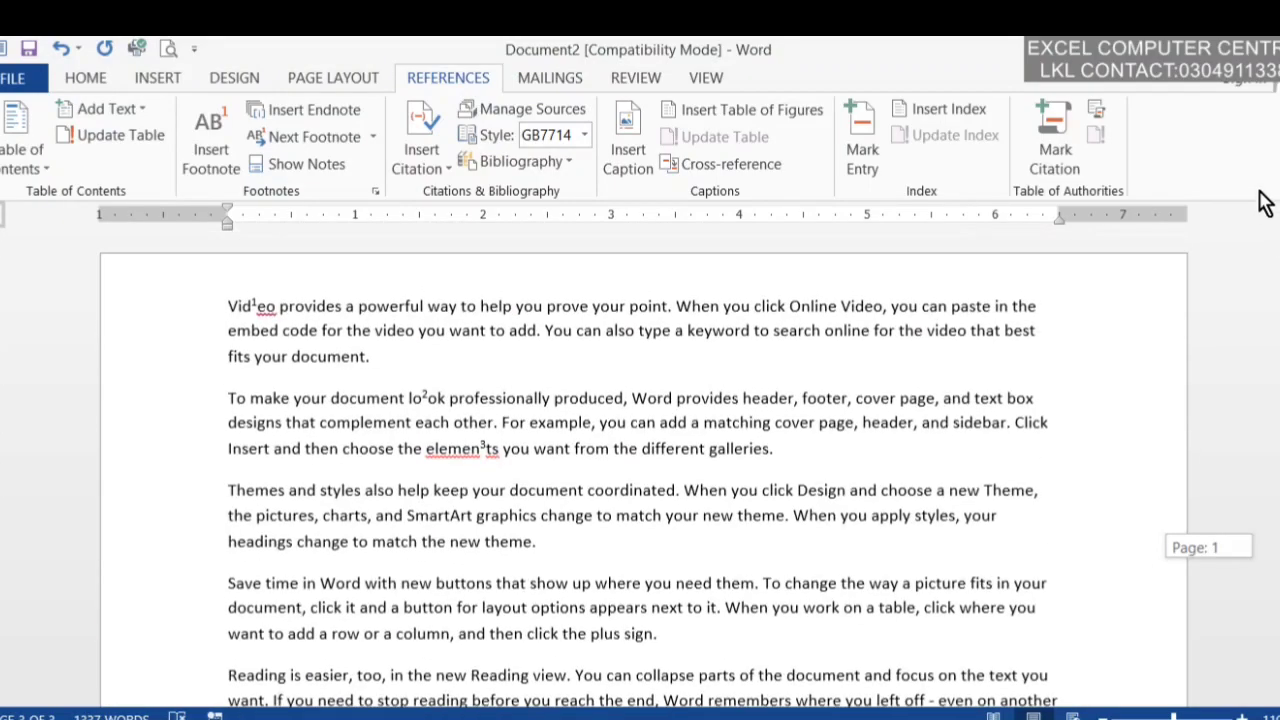
pyautogui.scroll(-6, 640, 450)
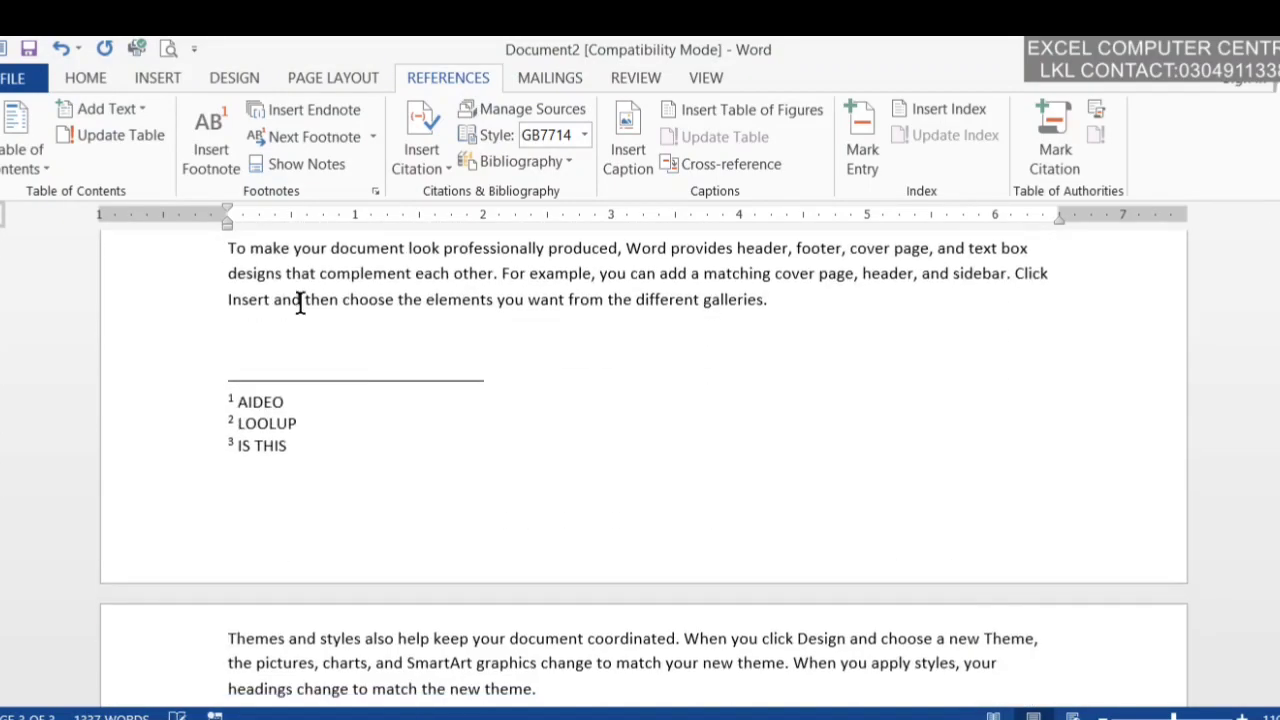
pyautogui.click(455, 276)
pyautogui.click(211, 140)
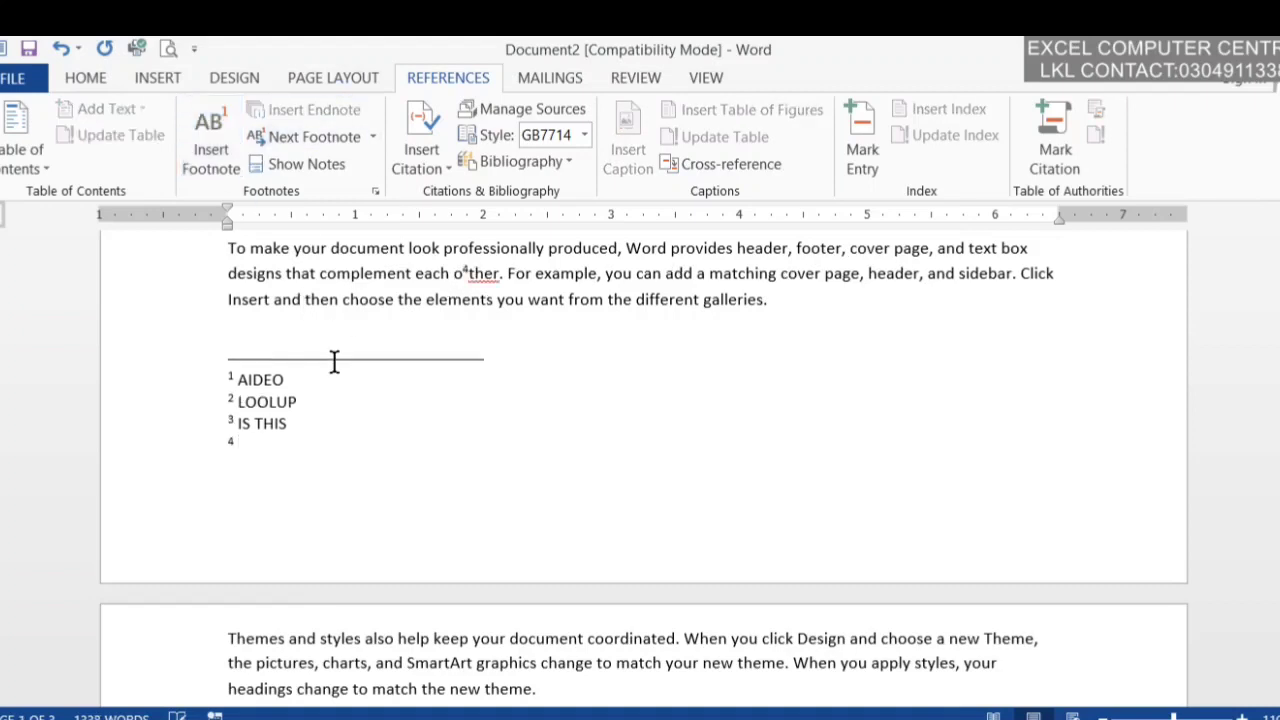
pyautogui.write('SDFGS')
pyautogui.moveTo(238, 446); pyautogui.dragTo(300, 447)
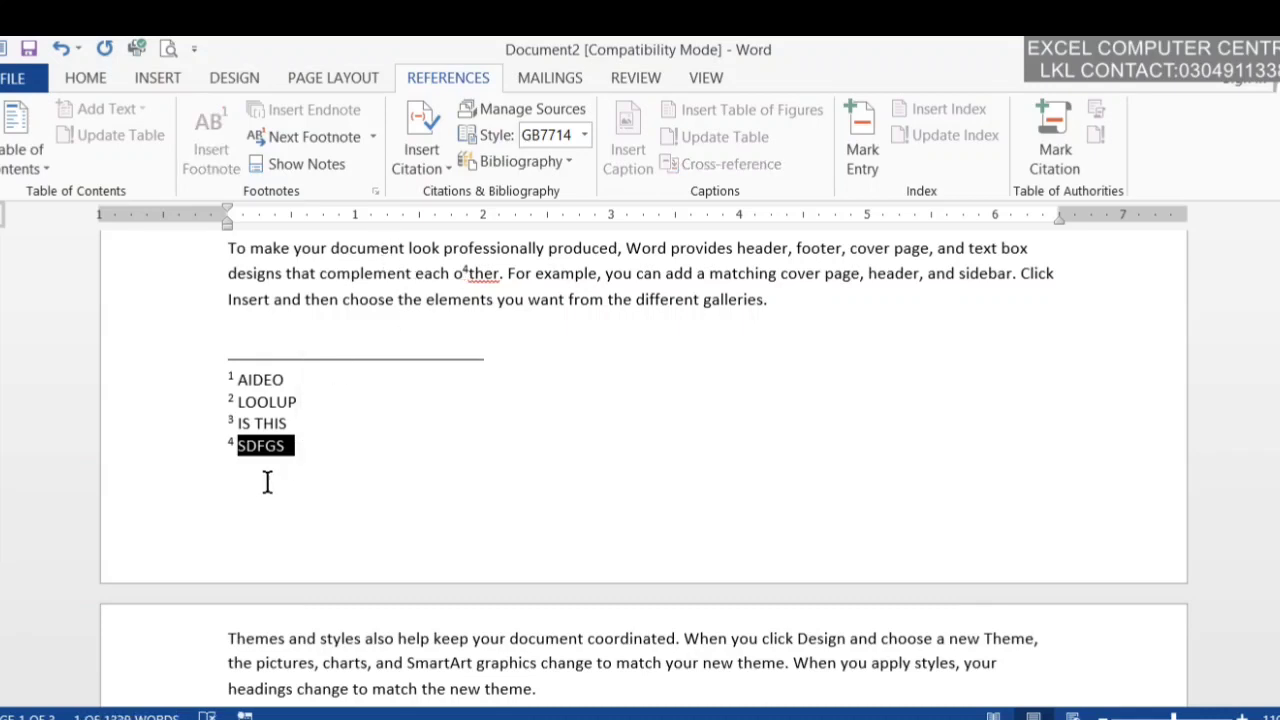
pyautogui.click(257, 449)
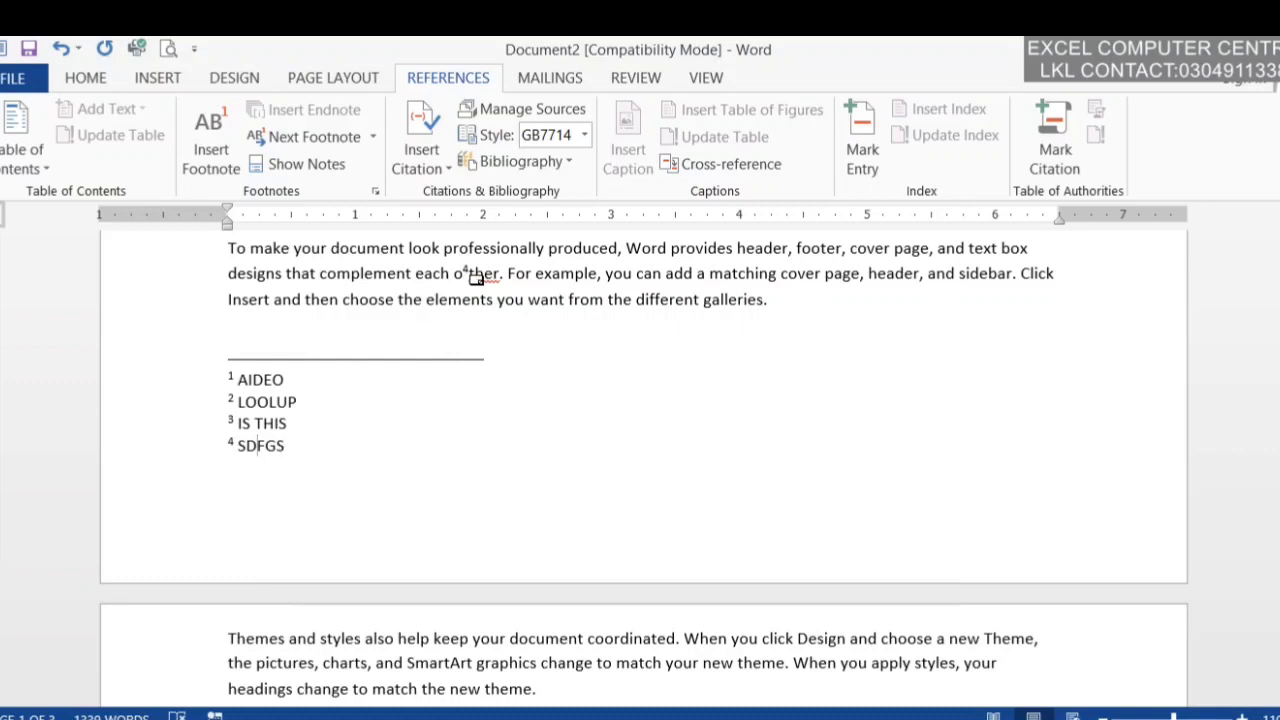
pyautogui.moveTo(477, 268)
# Insert an endnote within the word "Word" in the first page's "Reading is easier" paragraph, with the note text AS;LKDF.
pyautogui.moveTo(1270, 381); pyautogui.dragTo(1270, 344)
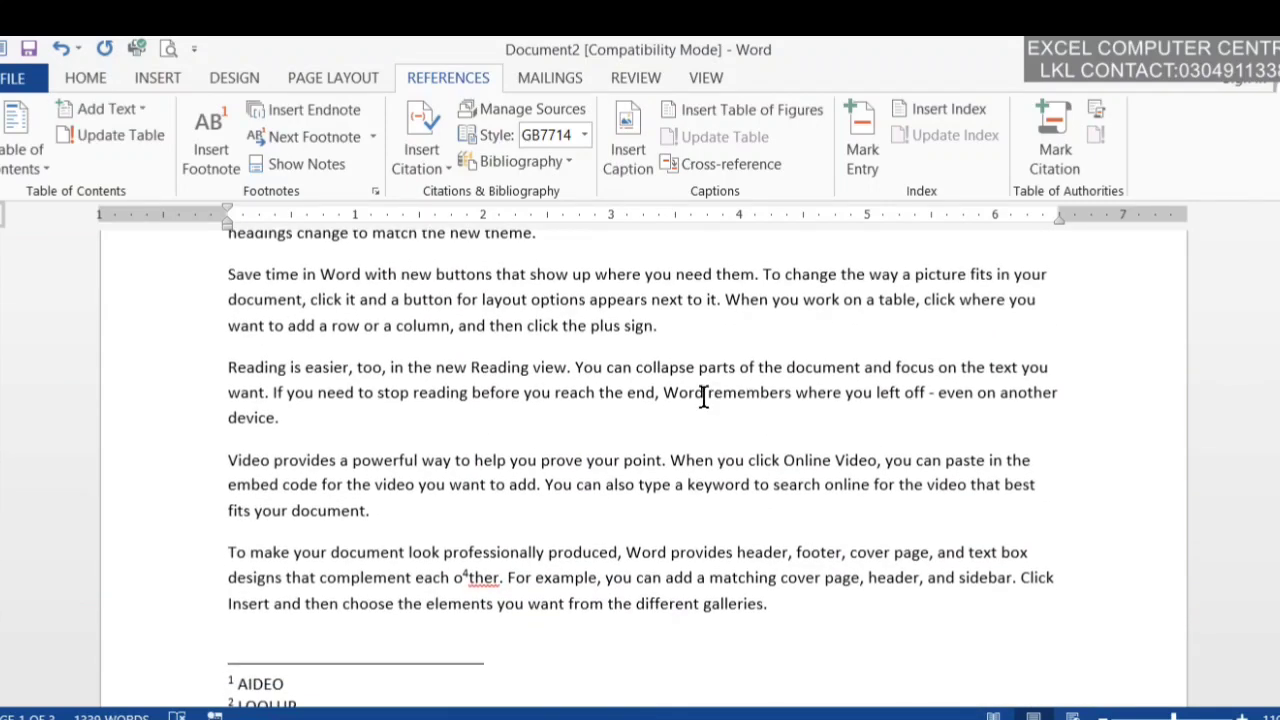
pyautogui.click(332, 113)
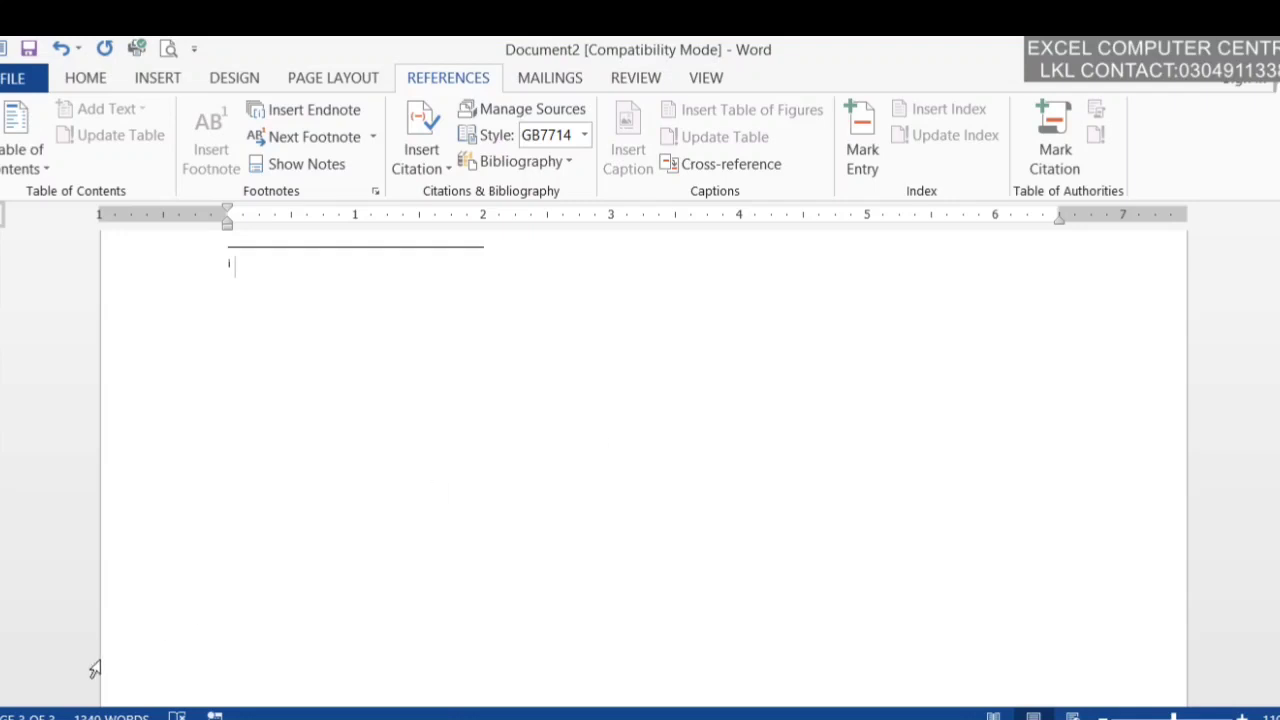
pyautogui.write('AS;LKDF')
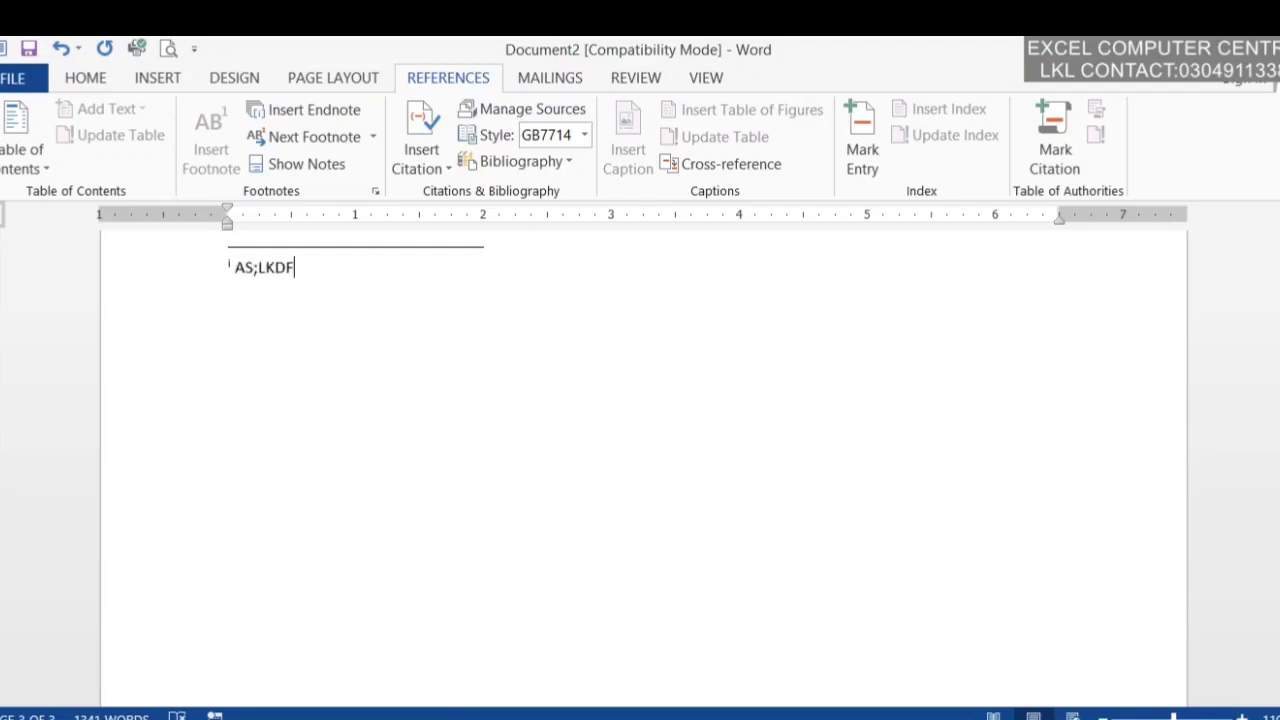
# Insert an endnote within the word "When" in the "Themes and styles" paragraph on the second page, with the note text LSDKFJS.
pyautogui.scroll(10, 643, 468)
pyautogui.doubleClick(934, 490)
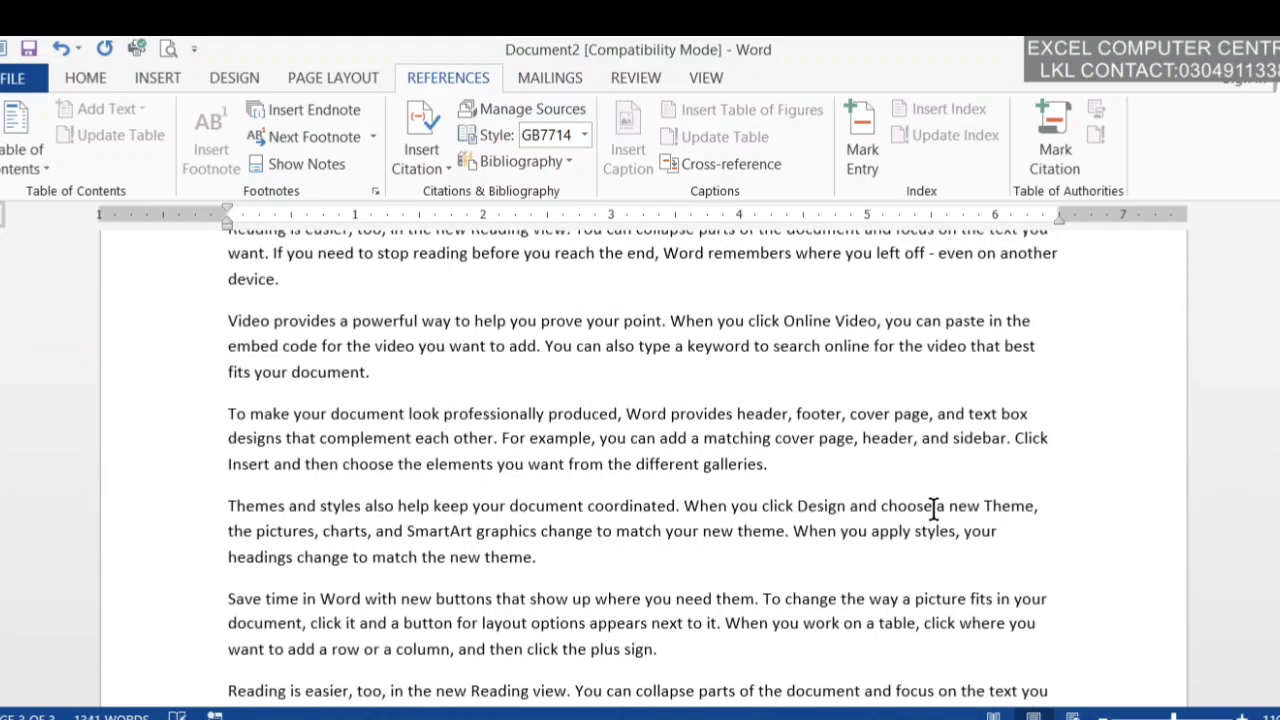
pyautogui.click(818, 530)
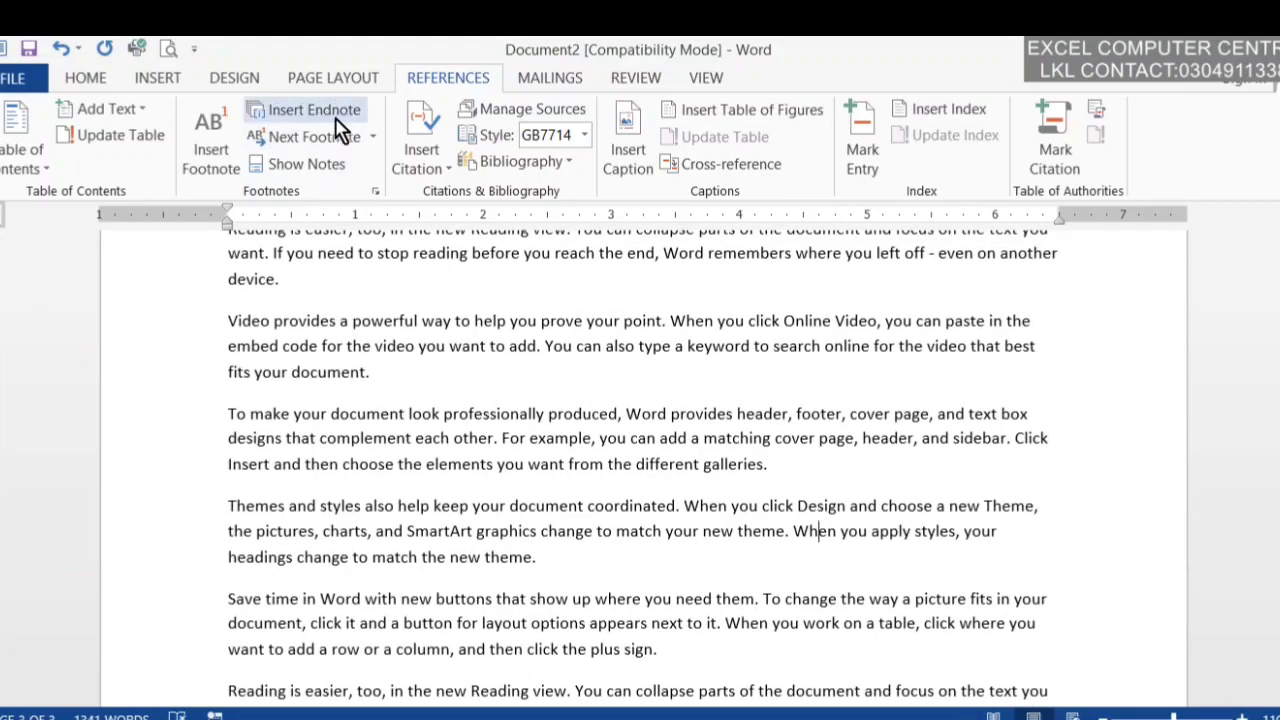
pyautogui.click(312, 111)
pyautogui.write('LSDKFJS')
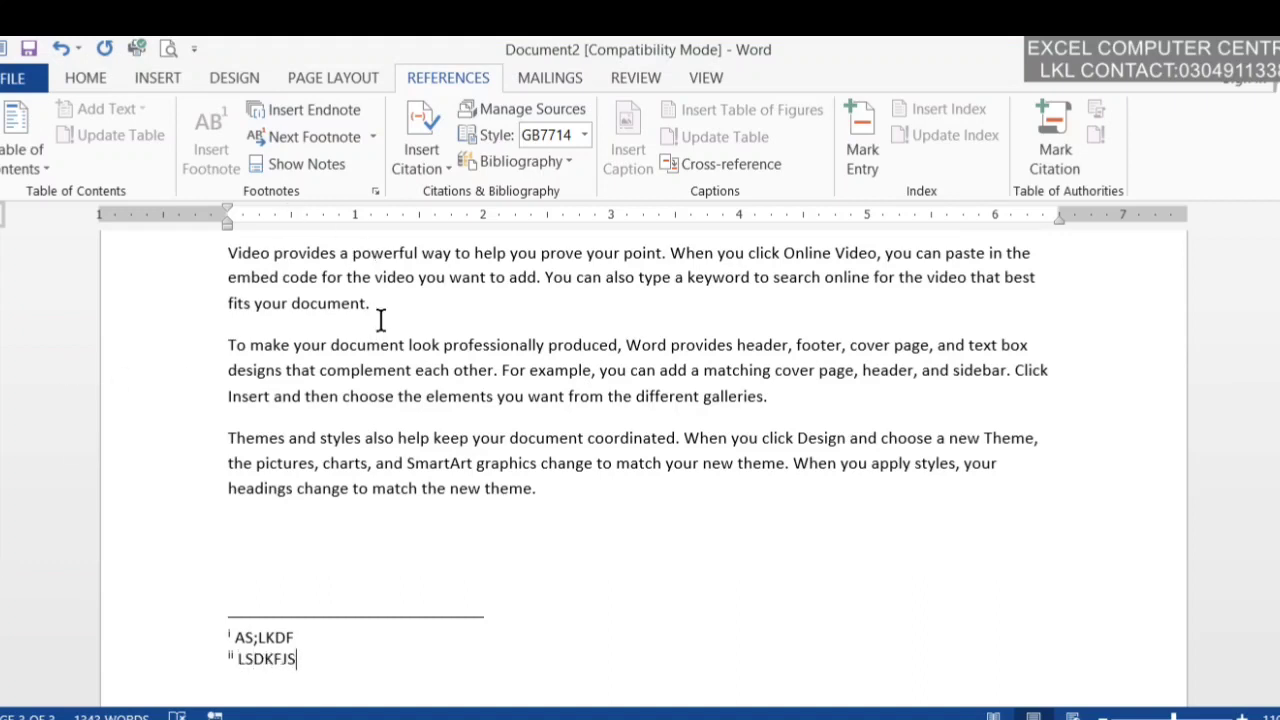
# Insert an endnote within "the" in "embed code for the video" on the last page, with the note text SLDJGK.
pyautogui.click(354, 278)
pyautogui.click(295, 109)
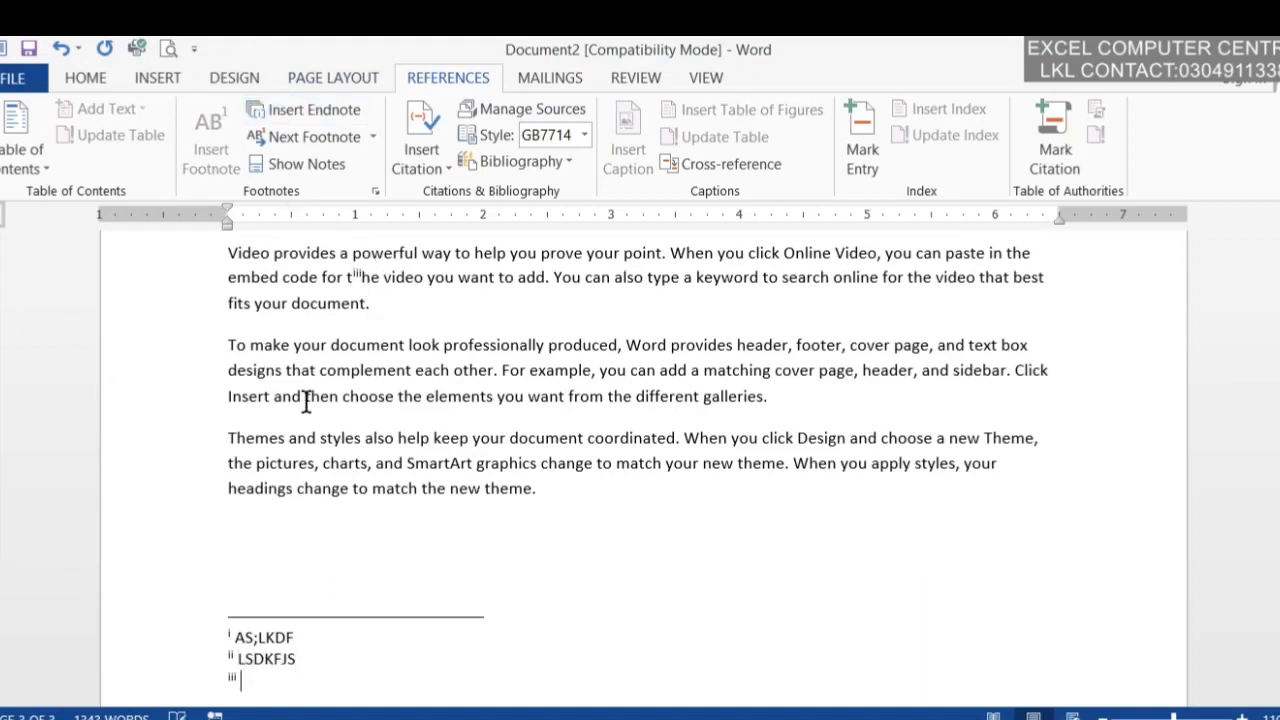
pyautogui.write('SLDJGK')
# Insert an endnote in the first line of the document's opening paragraph, with the note text SLDKFJ.
pyautogui.scroll(1, 640, 470)
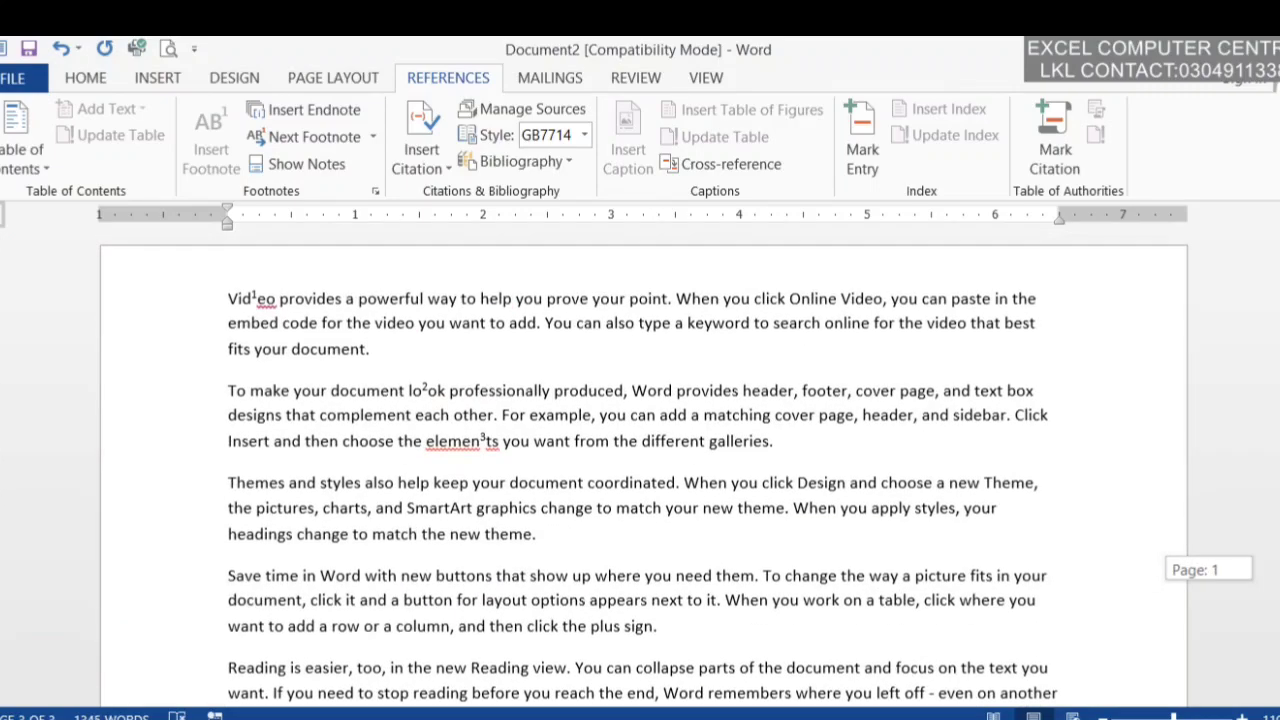
pyautogui.scroll(3, 936, 367)
pyautogui.click(818, 307)
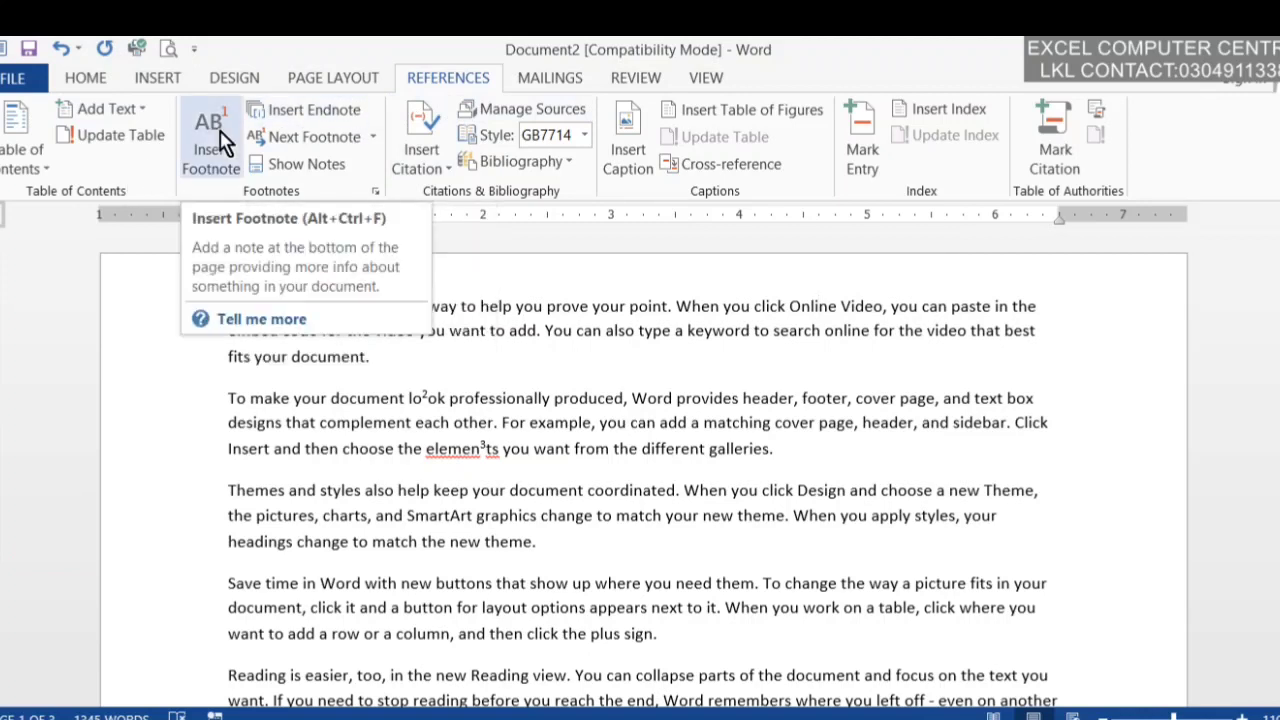
pyautogui.click(294, 112)
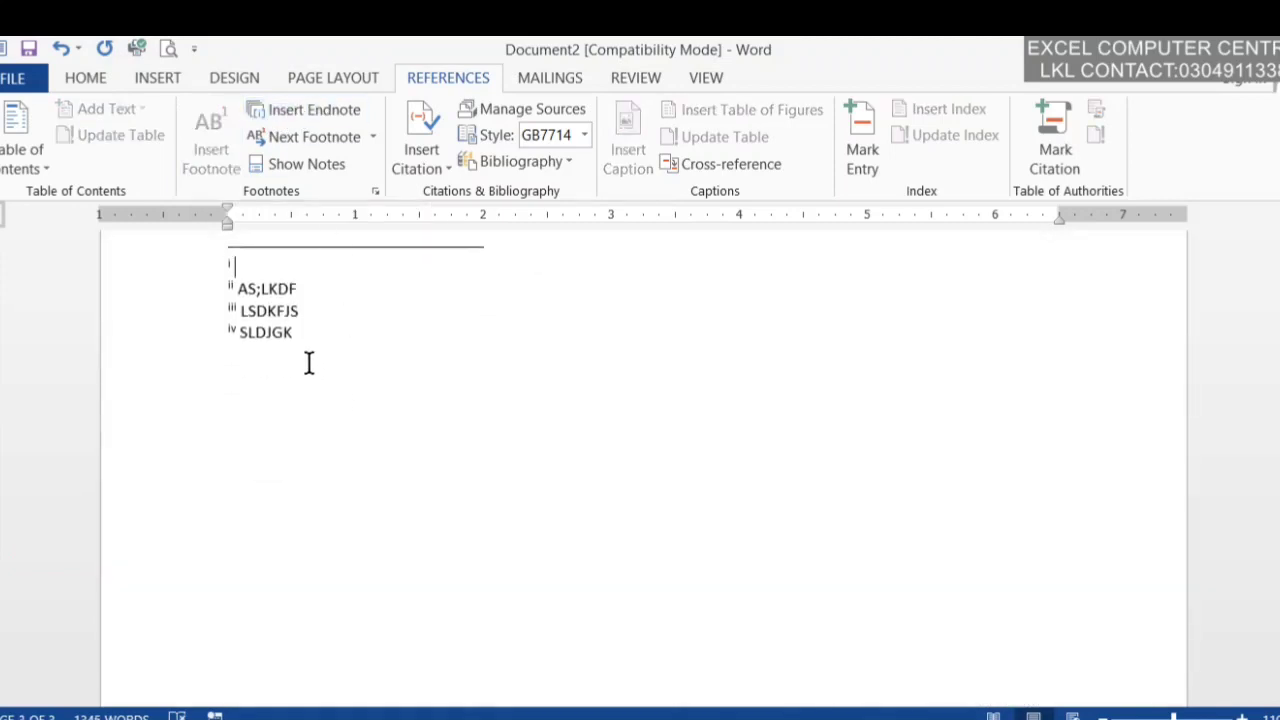
pyautogui.write('SLDKFJ')
# Insert an endnote within the word "page" in "matching cover page" in the second paragraph, with the note text LKSKDFJG SLKG.
pyautogui.scroll(10, 640, 434)
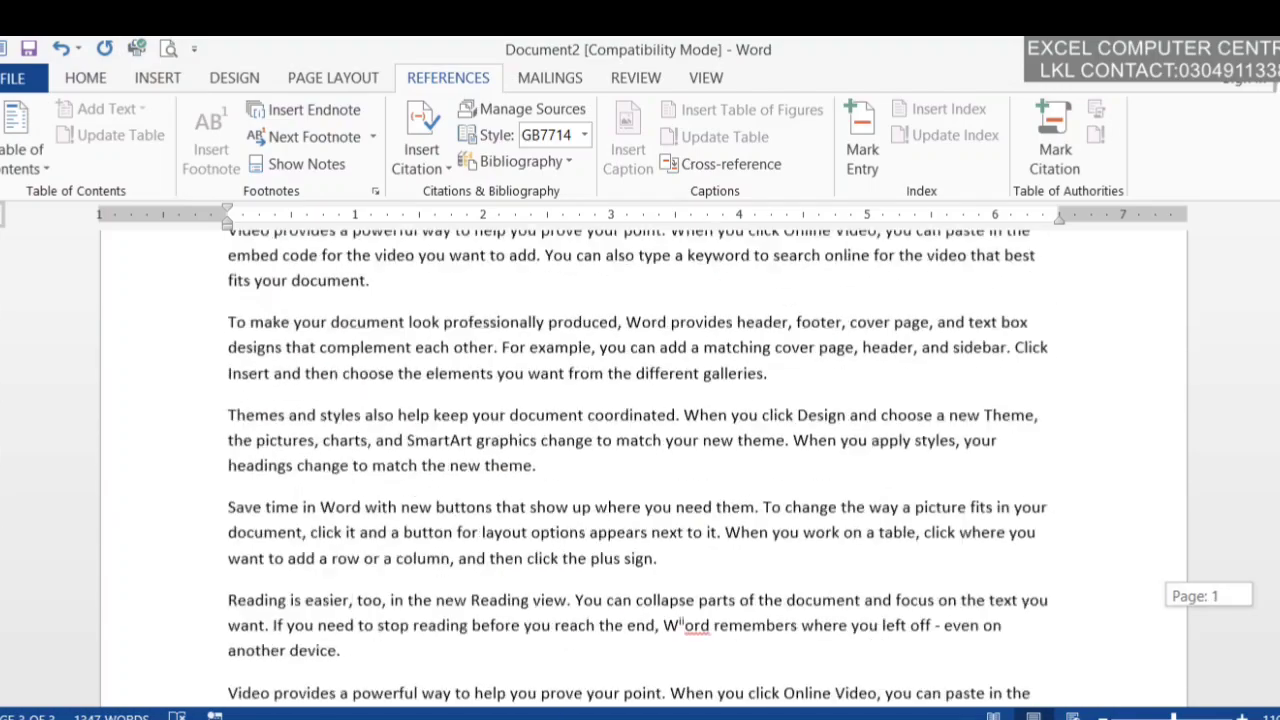
pyautogui.click(826, 326)
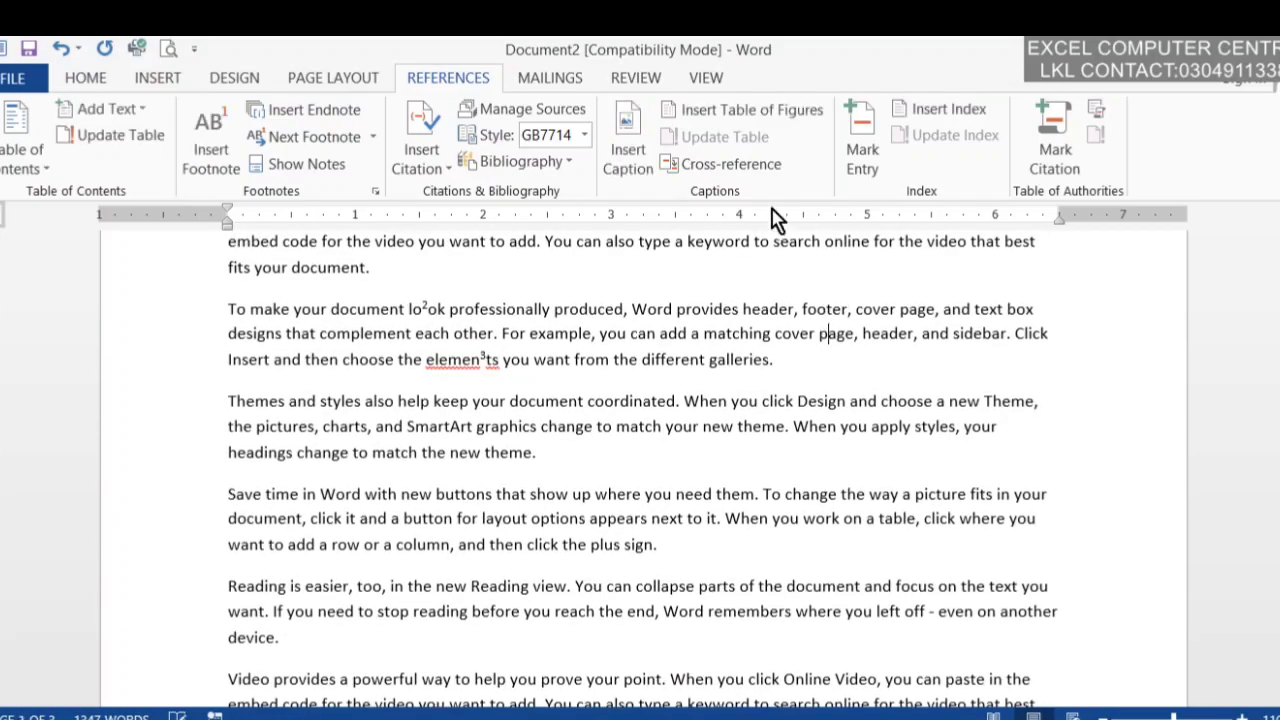
pyautogui.click(340, 116)
pyautogui.write('LKSKD')
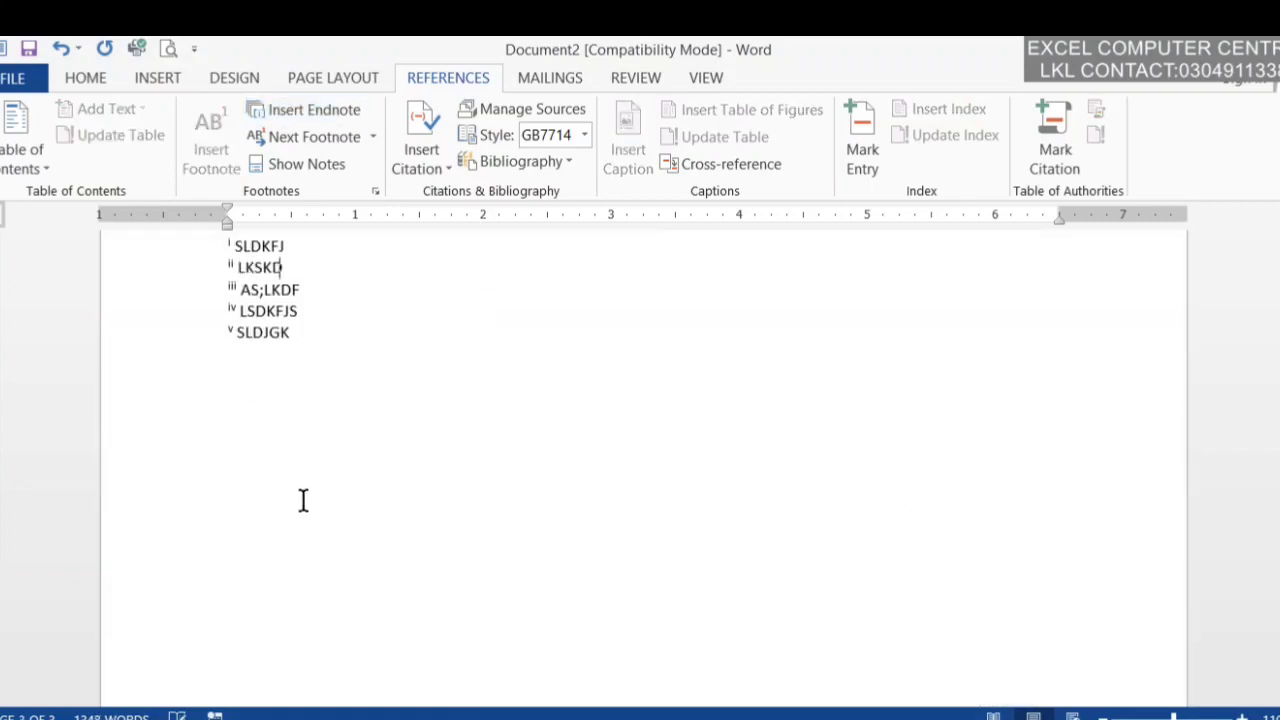
pyautogui.write('FJG SLKG')
# Insert a fifth footnote within the word "galleries" in the first page's last paragraph, with the note text ASLFJKLASDJF.
pyautogui.moveTo(1268, 600); pyautogui.dragTo(1268, 332)
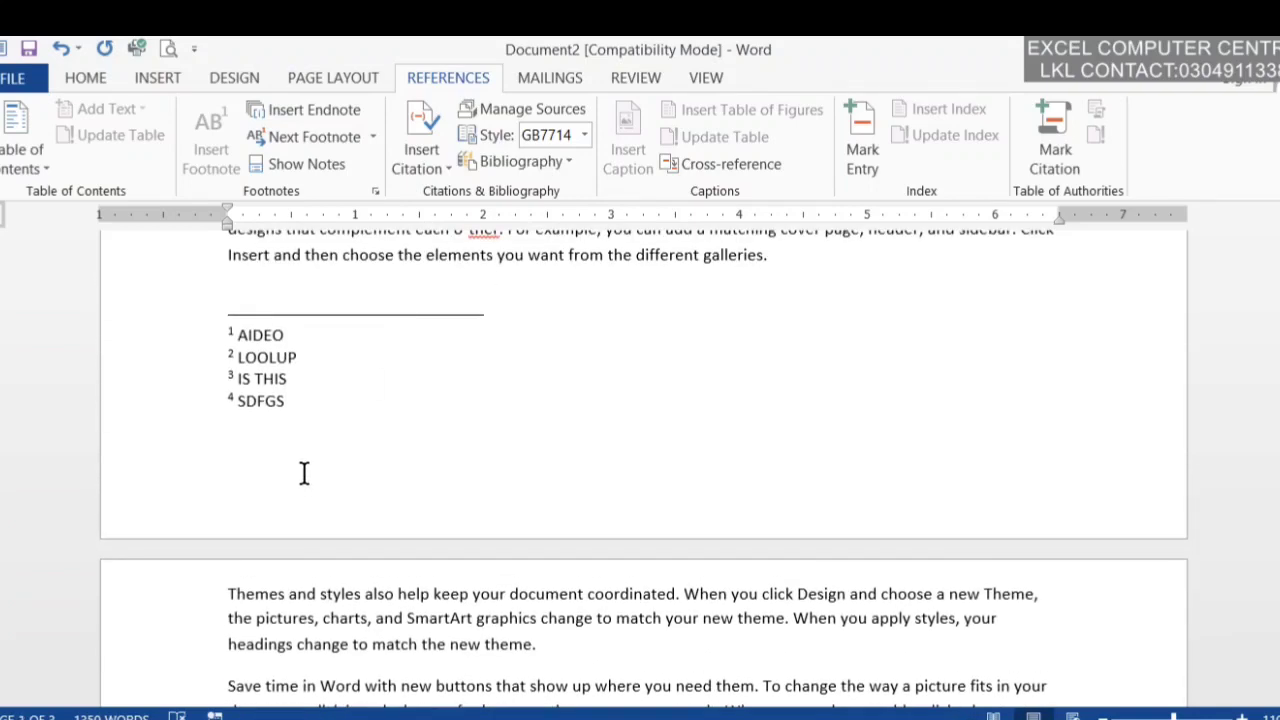
pyautogui.click(736, 257)
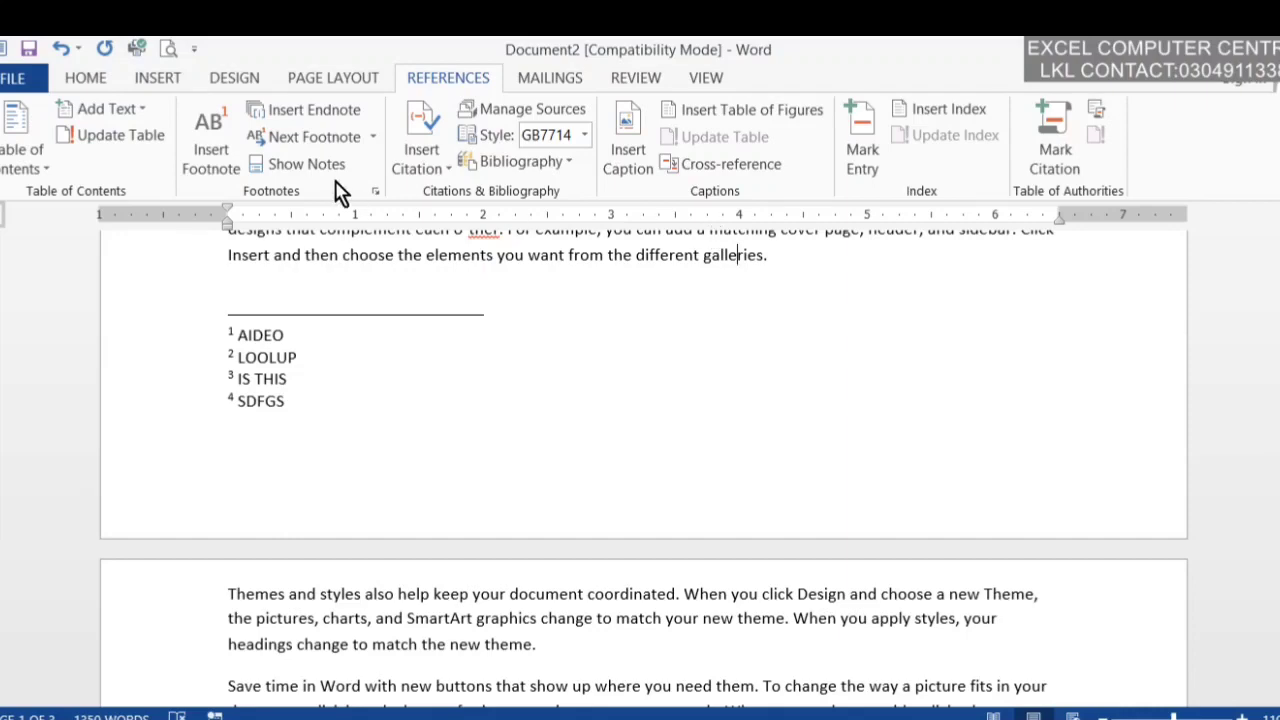
pyautogui.click(228, 160)
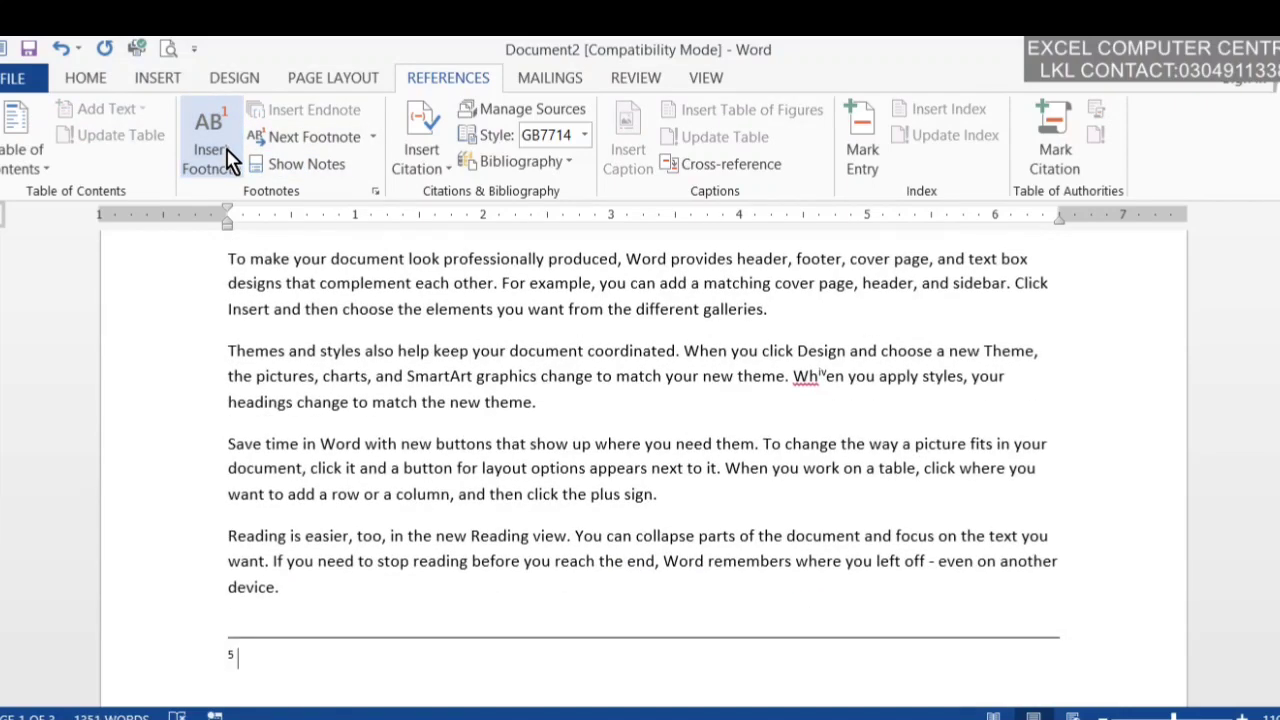
pyautogui.write('ASLFJKLASDJF')
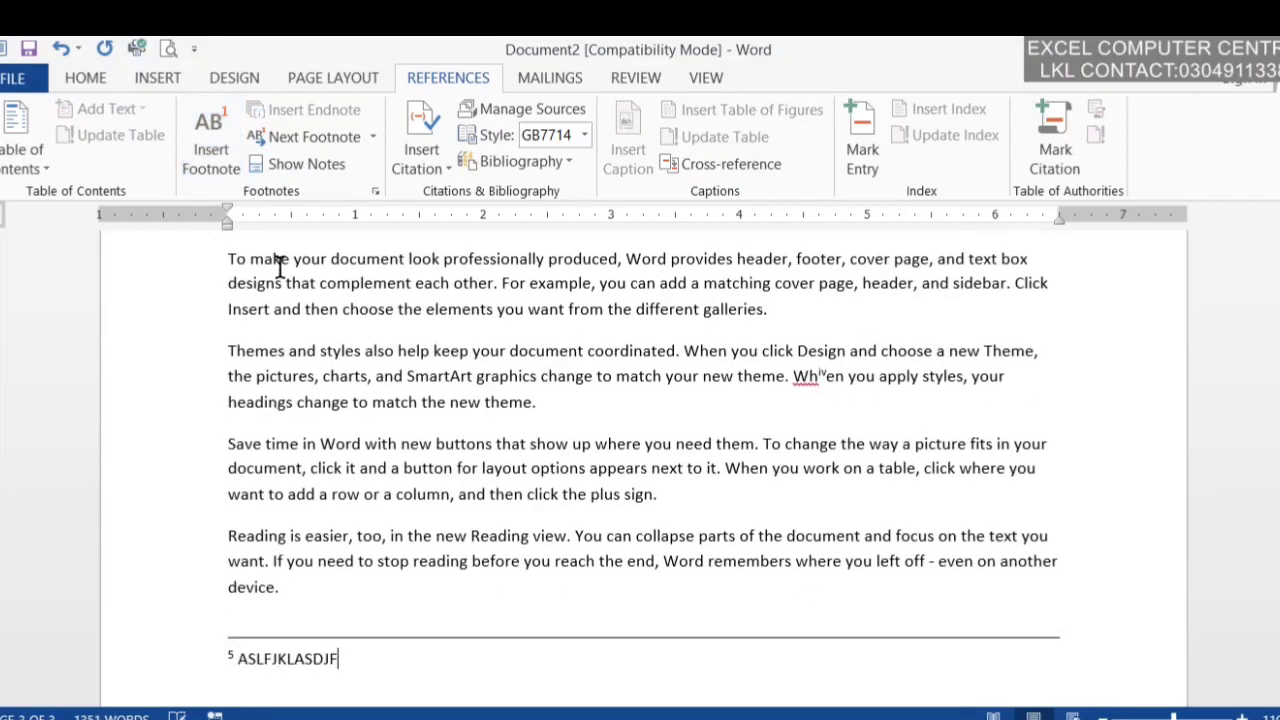
# Jump from the fifth footnote's text to the next footnote, and back to the previous footnote.
pyautogui.moveTo(1277, 395)
pyautogui.mouseDown()
pyautogui.moveTo(1277, 430)
pyautogui.moveTo(1277, 398)
pyautogui.mouseUp()
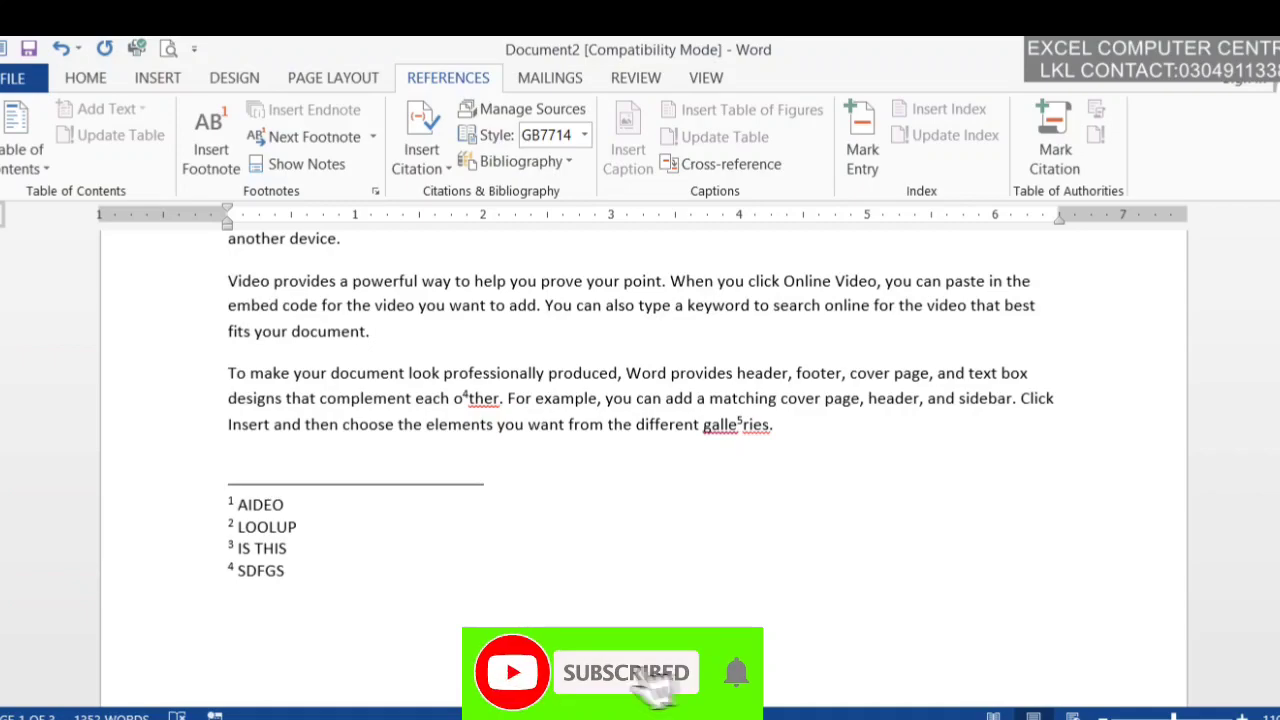
pyautogui.moveTo(1277, 398); pyautogui.dragTo(1277, 420)
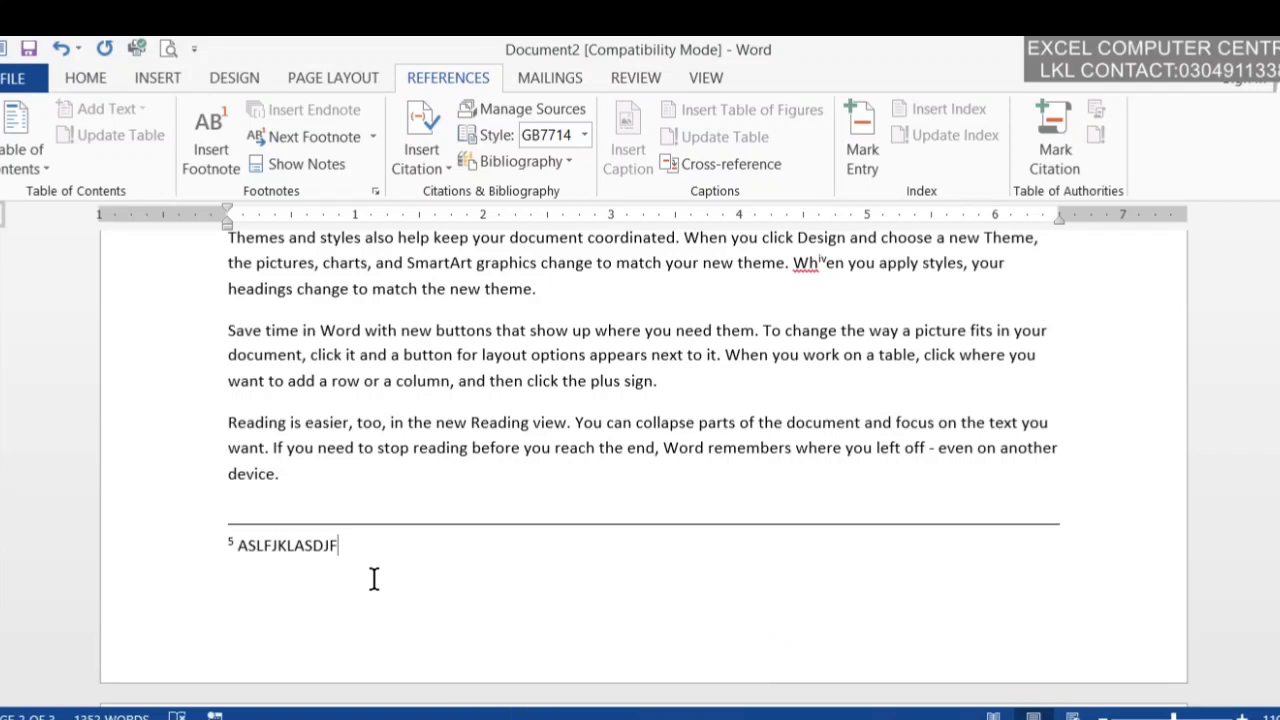
pyautogui.click(372, 137)
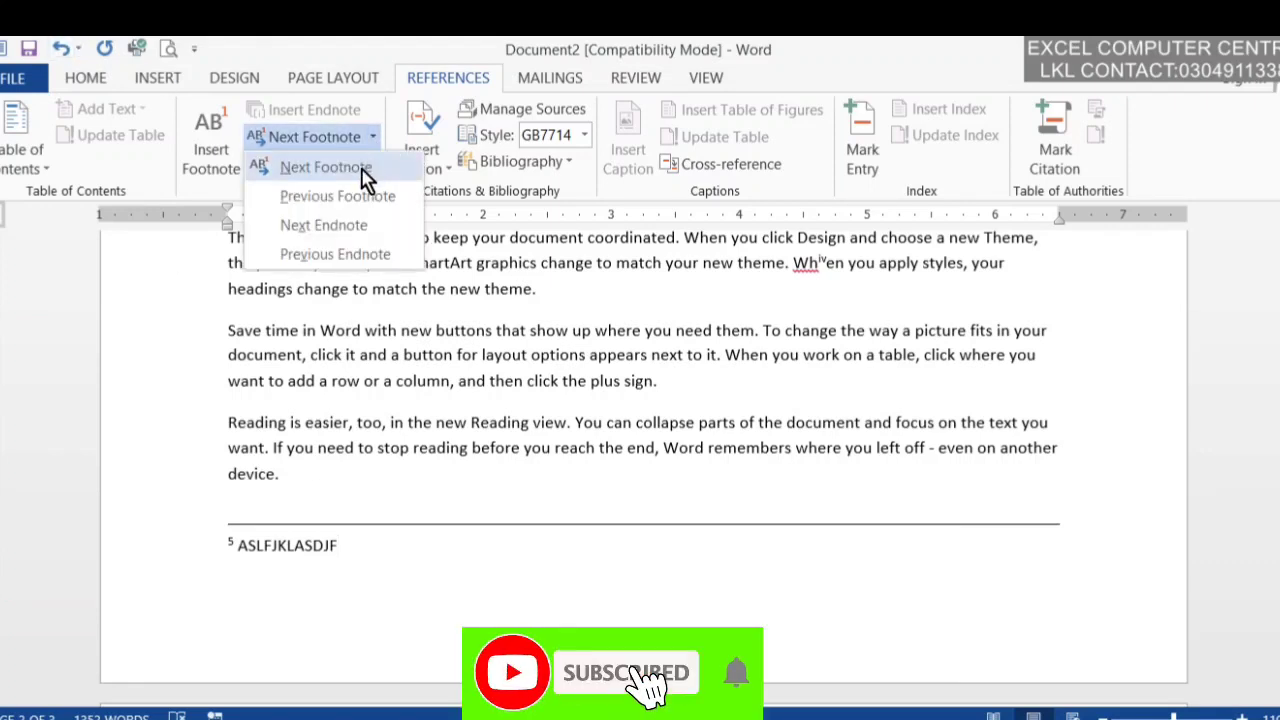
pyautogui.click(362, 168)
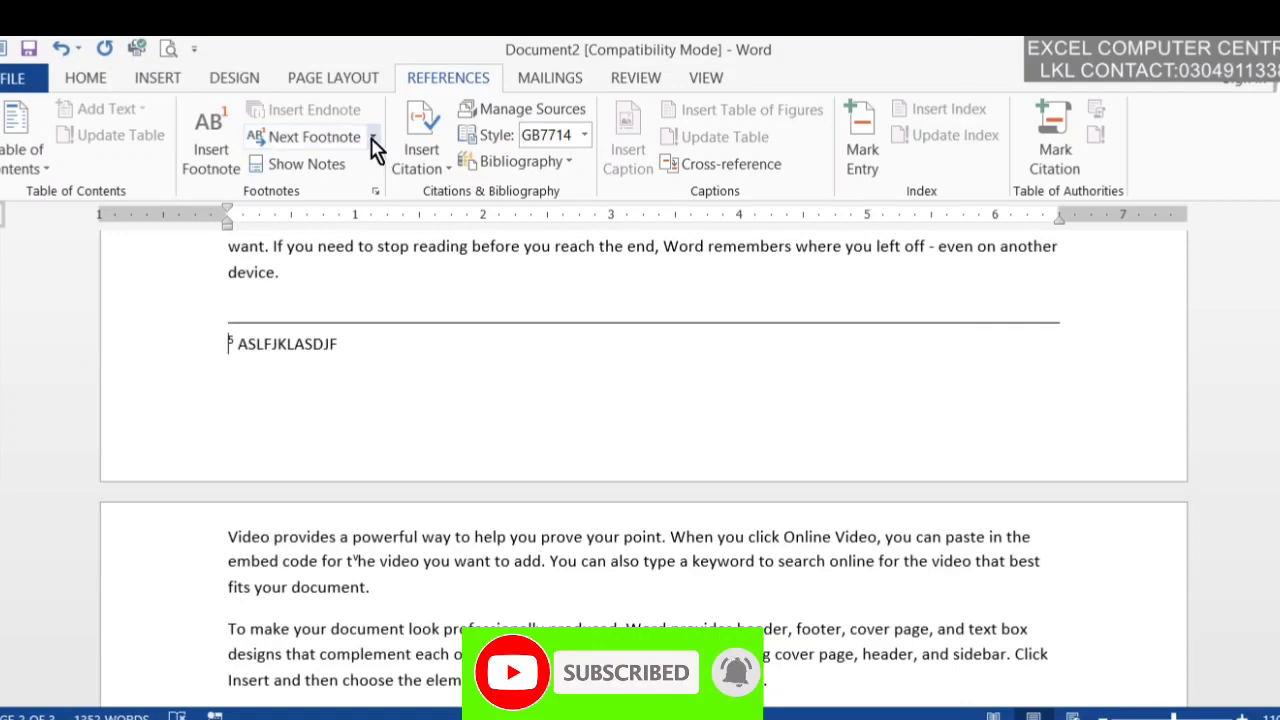
pyautogui.click(372, 137)
pyautogui.click(360, 198)
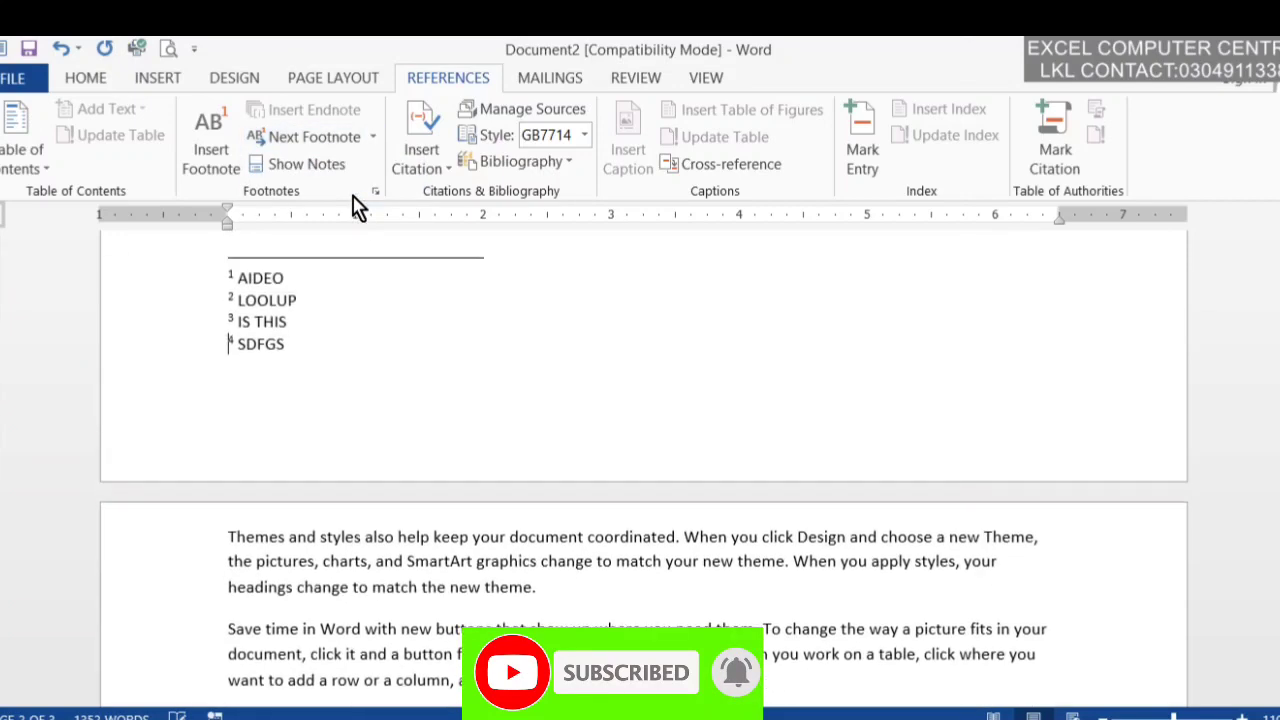
# Jump forward to the next endnote reference in the text, and back to the previous endnote reference.
pyautogui.click(372, 137)
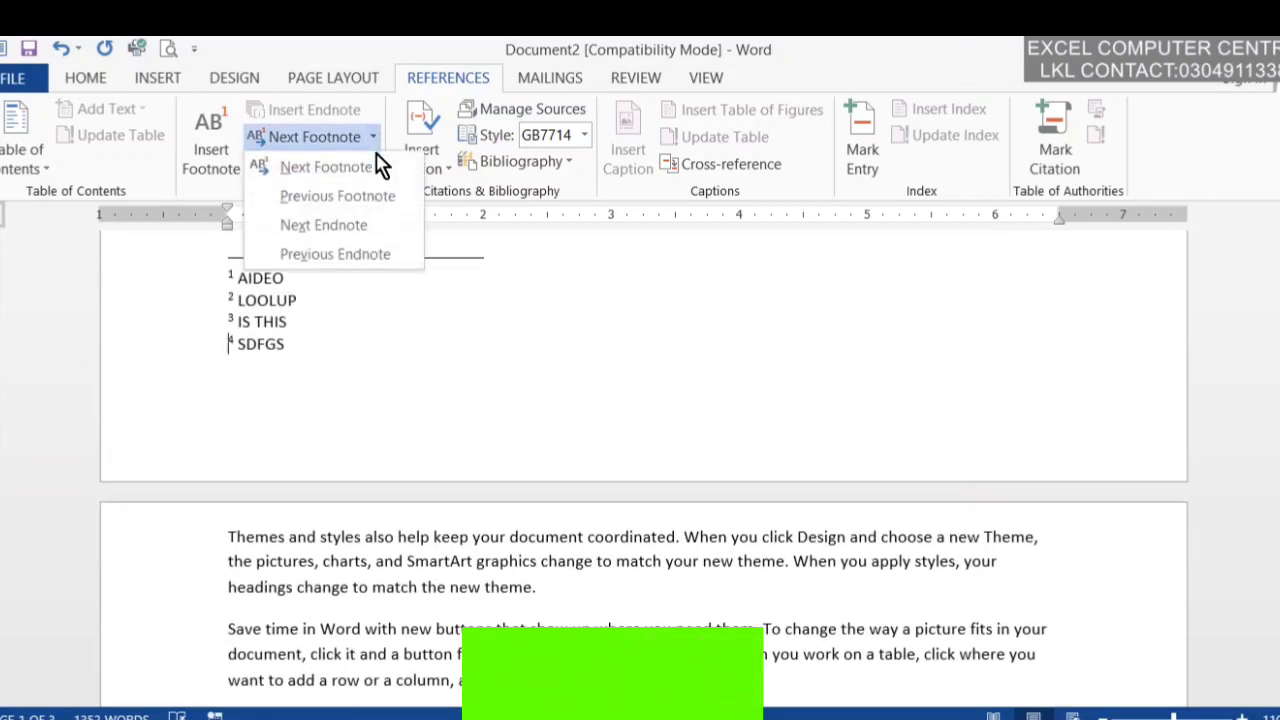
pyautogui.click(365, 245)
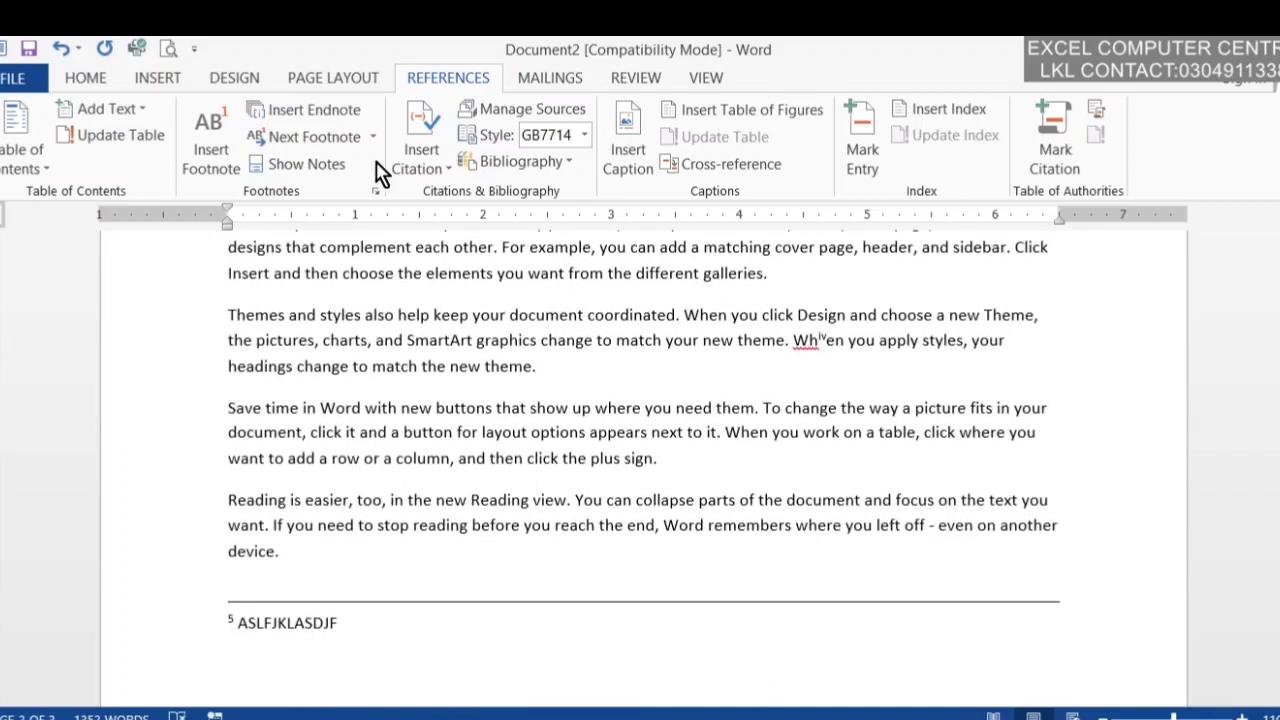
pyautogui.click(376, 139)
pyautogui.click(362, 238)
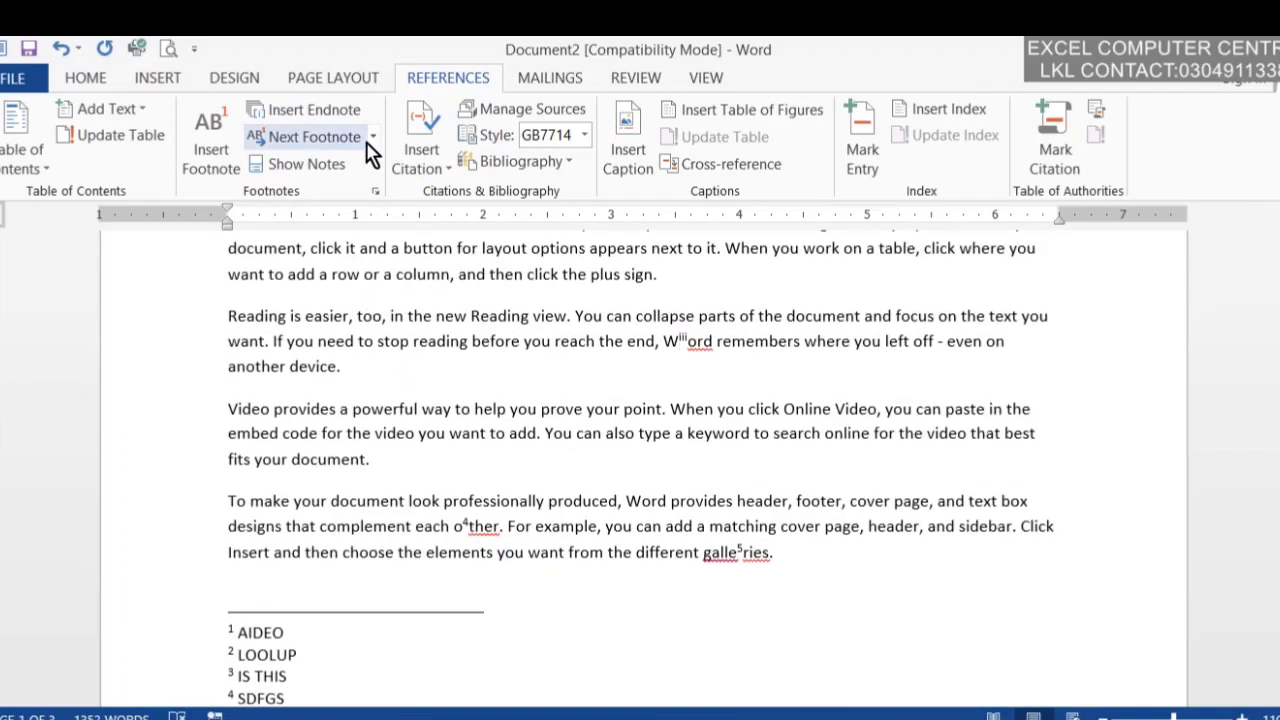
# Show the document's footnote area, return to the body text, and show the endnote area.
pyautogui.click(333, 172)
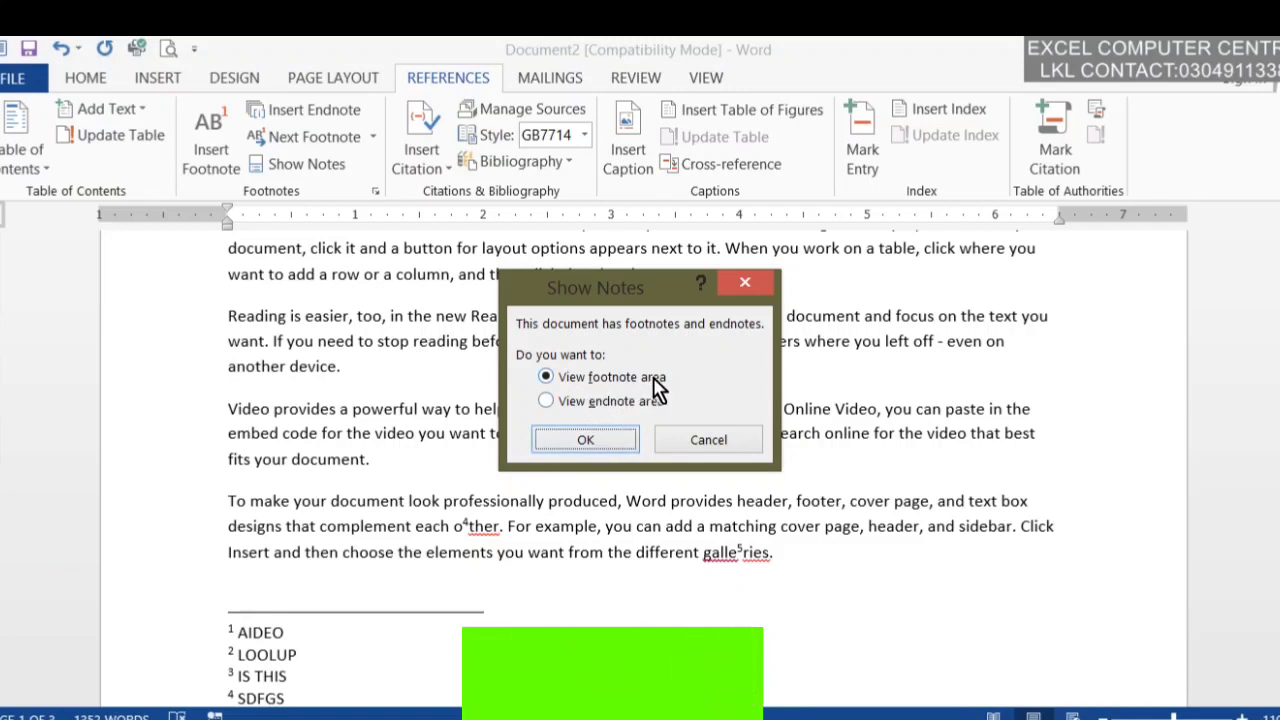
pyautogui.click(608, 440)
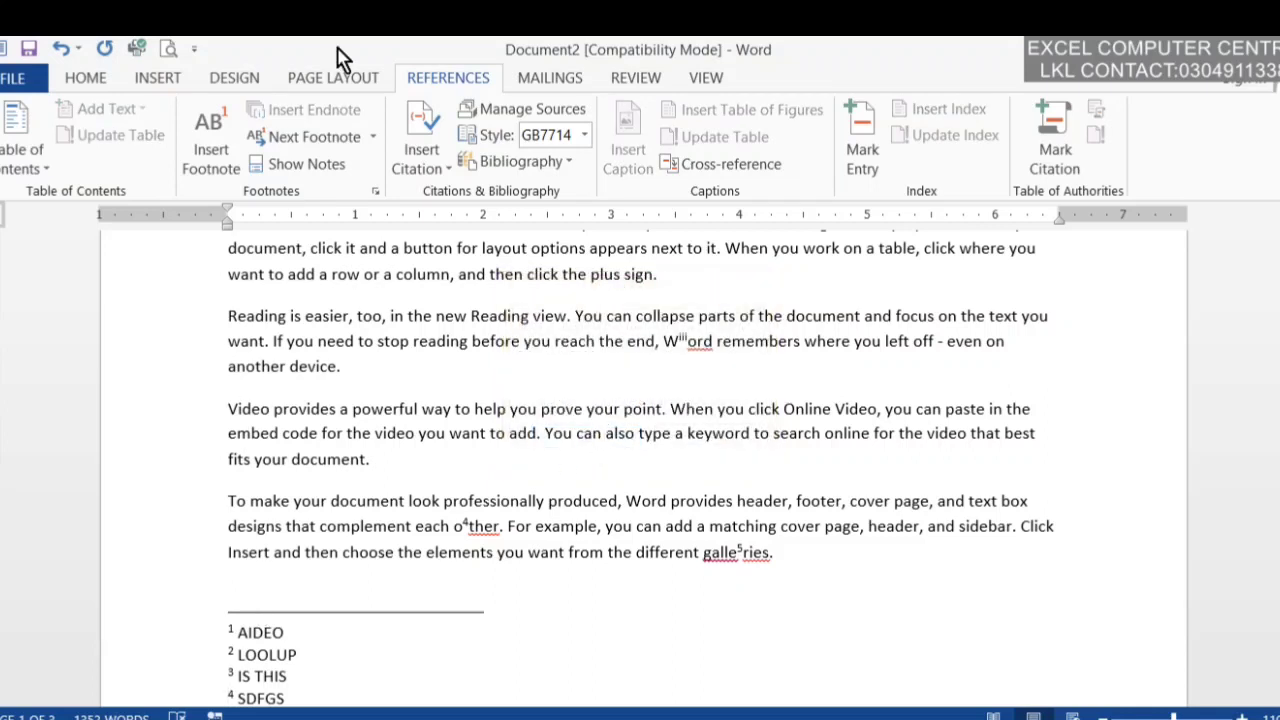
pyautogui.click(302, 170)
pyautogui.click(576, 404)
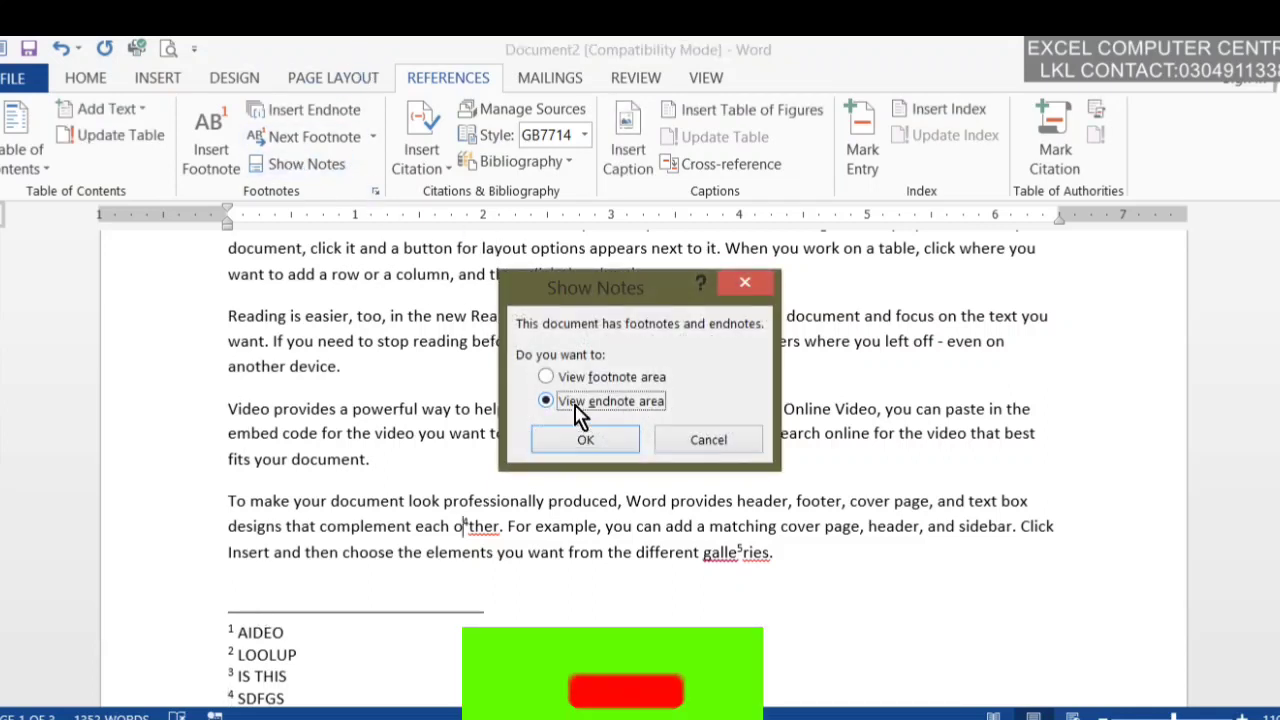
pyautogui.click(586, 441)
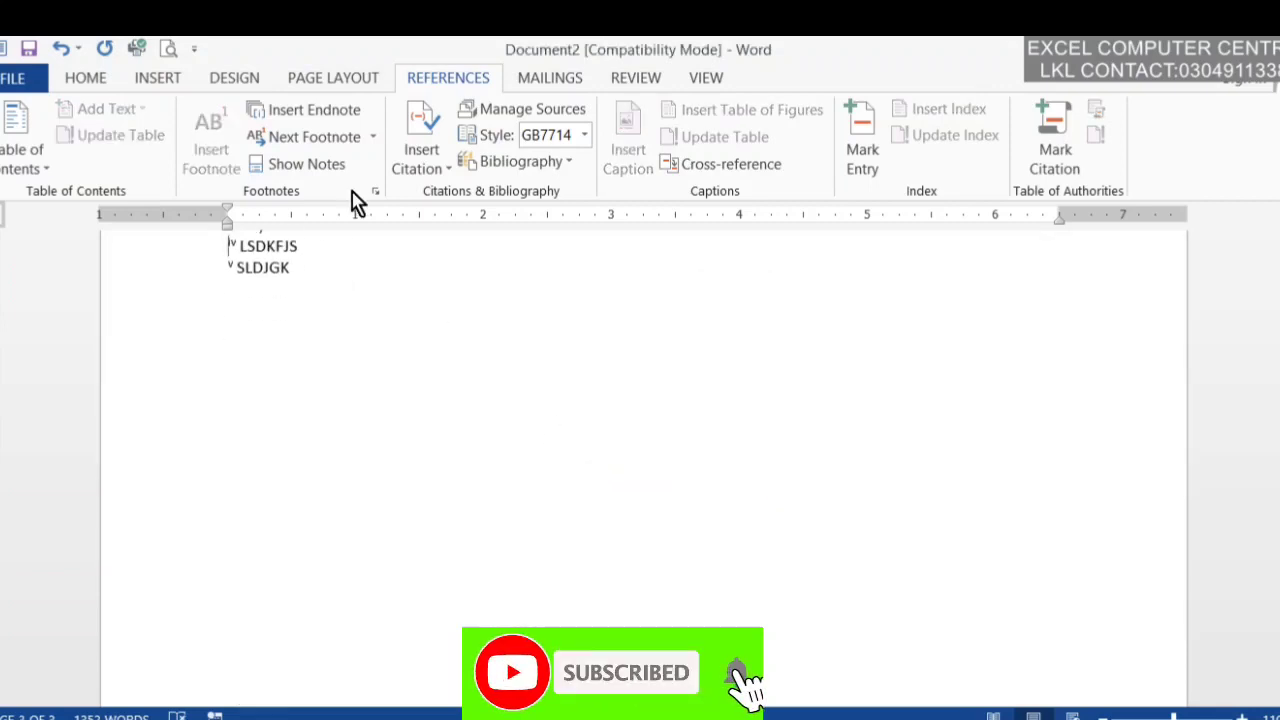
# Switch from the endnote area back to the matching reference in the text, and show the endnote area again.
pyautogui.click(306, 166)
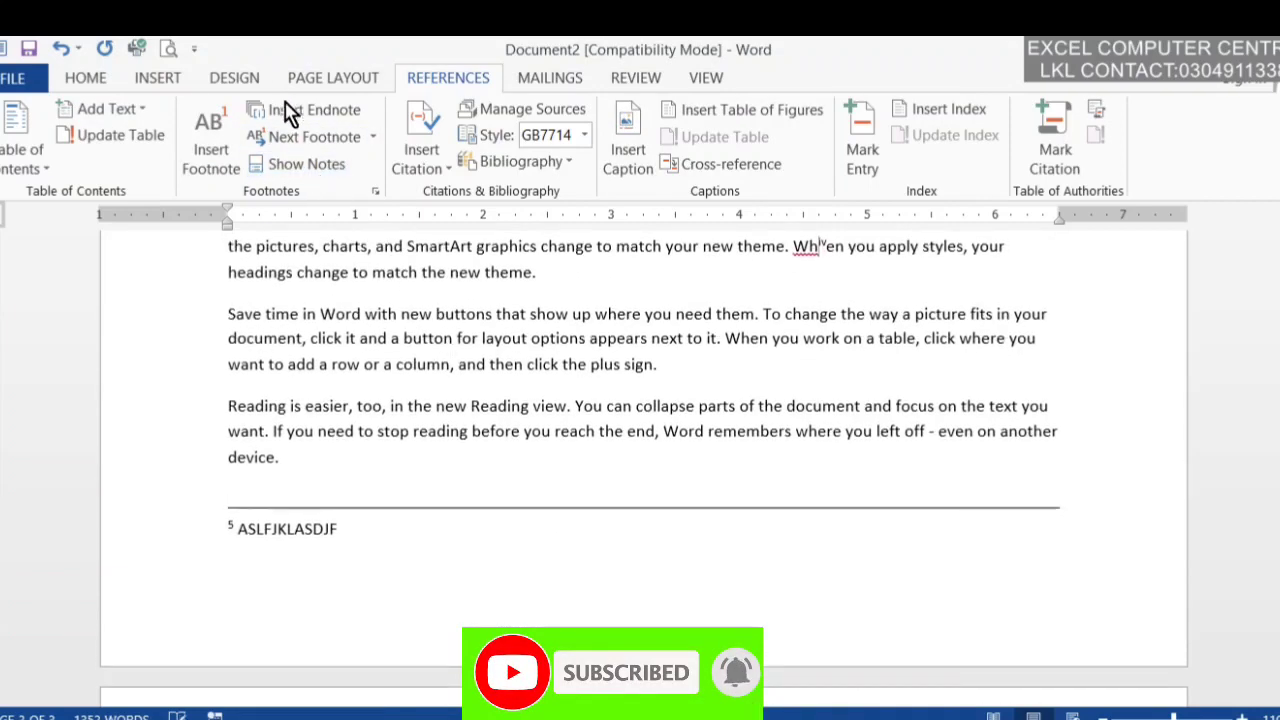
pyautogui.click(314, 167)
pyautogui.click(548, 402)
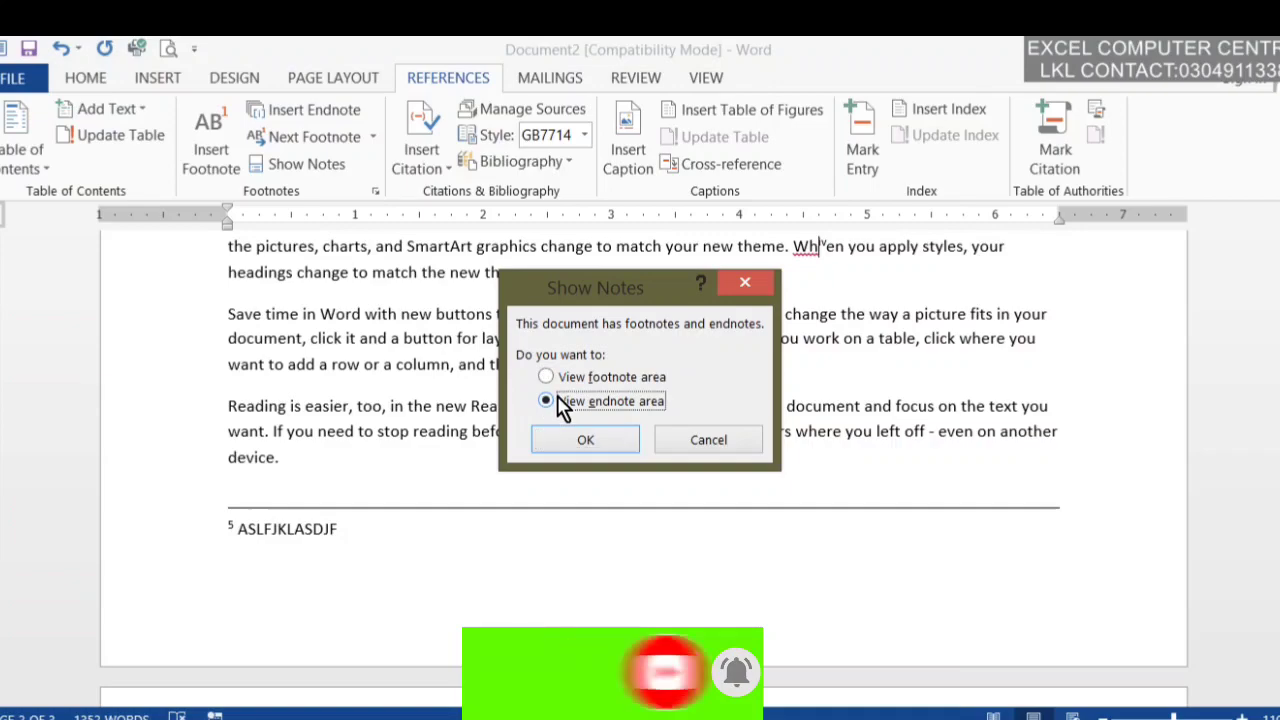
pyautogui.click(586, 445)
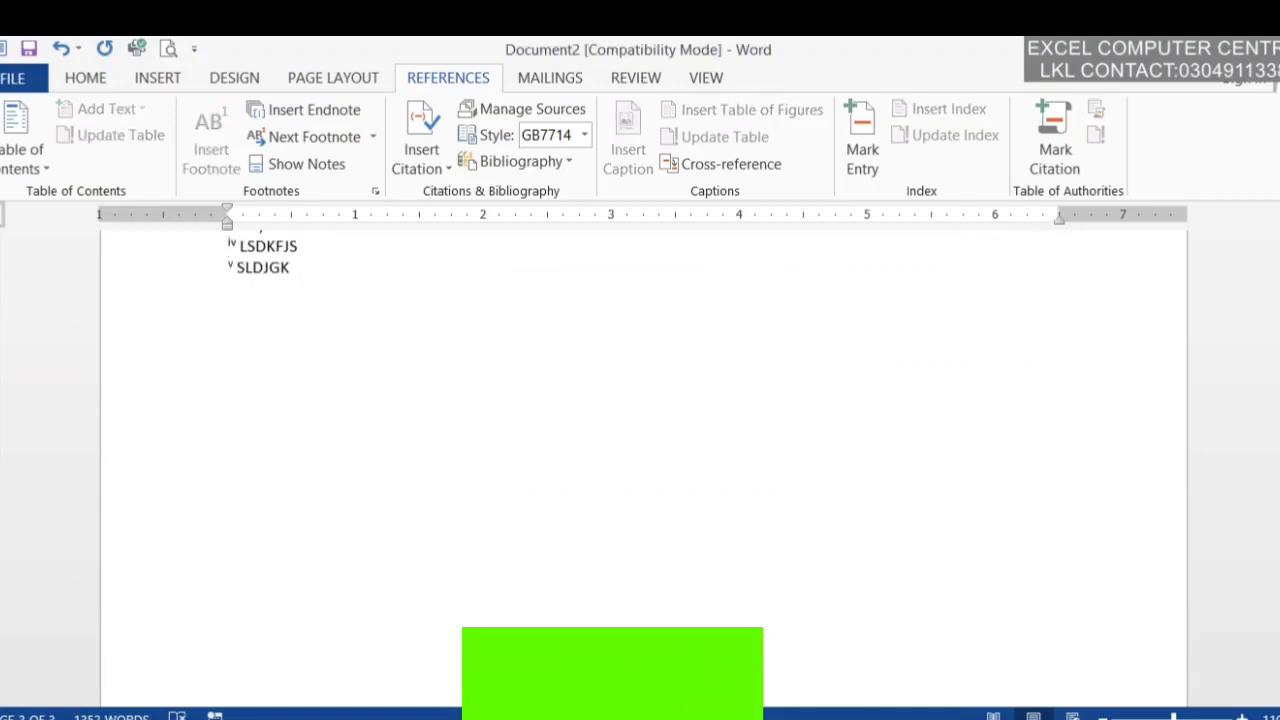